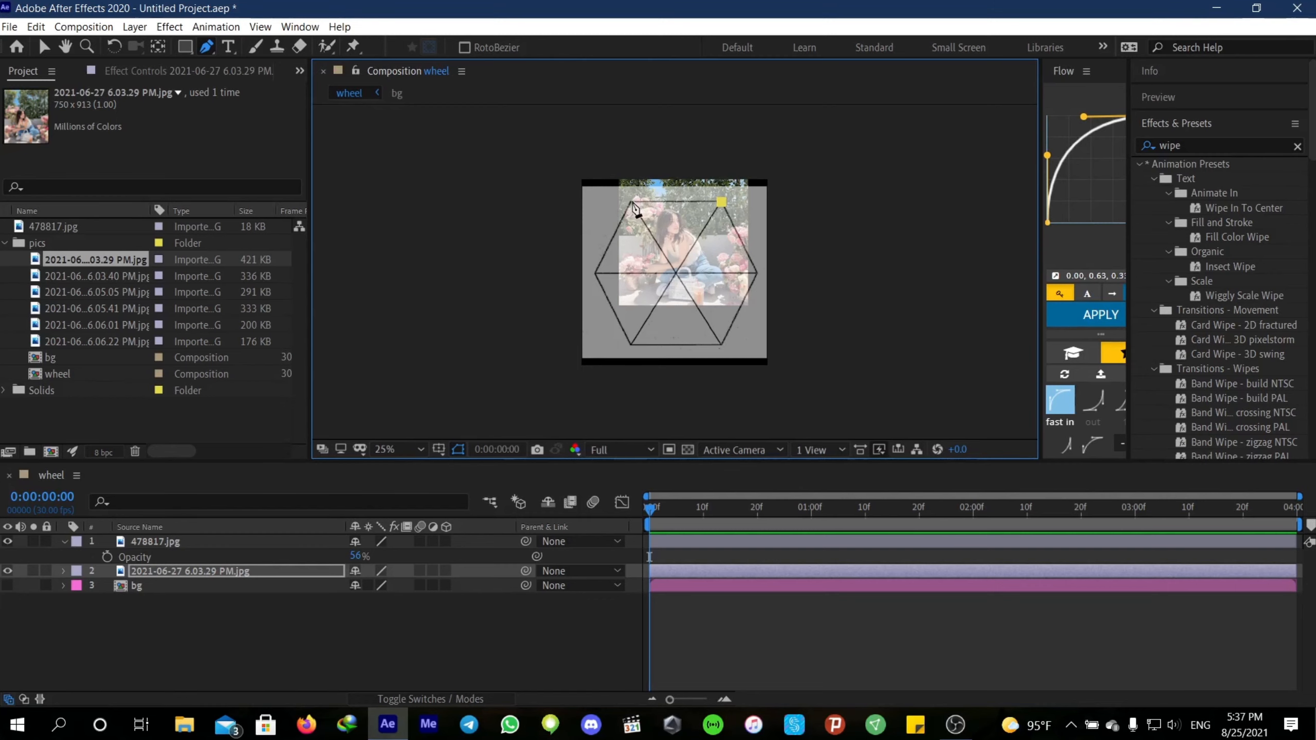
Mask the 2021-06-27 6.03.29 PM.jpg photo to the hexagon's top triangle, with its lower mask point on the hexagon's centre
left_click(631, 201)
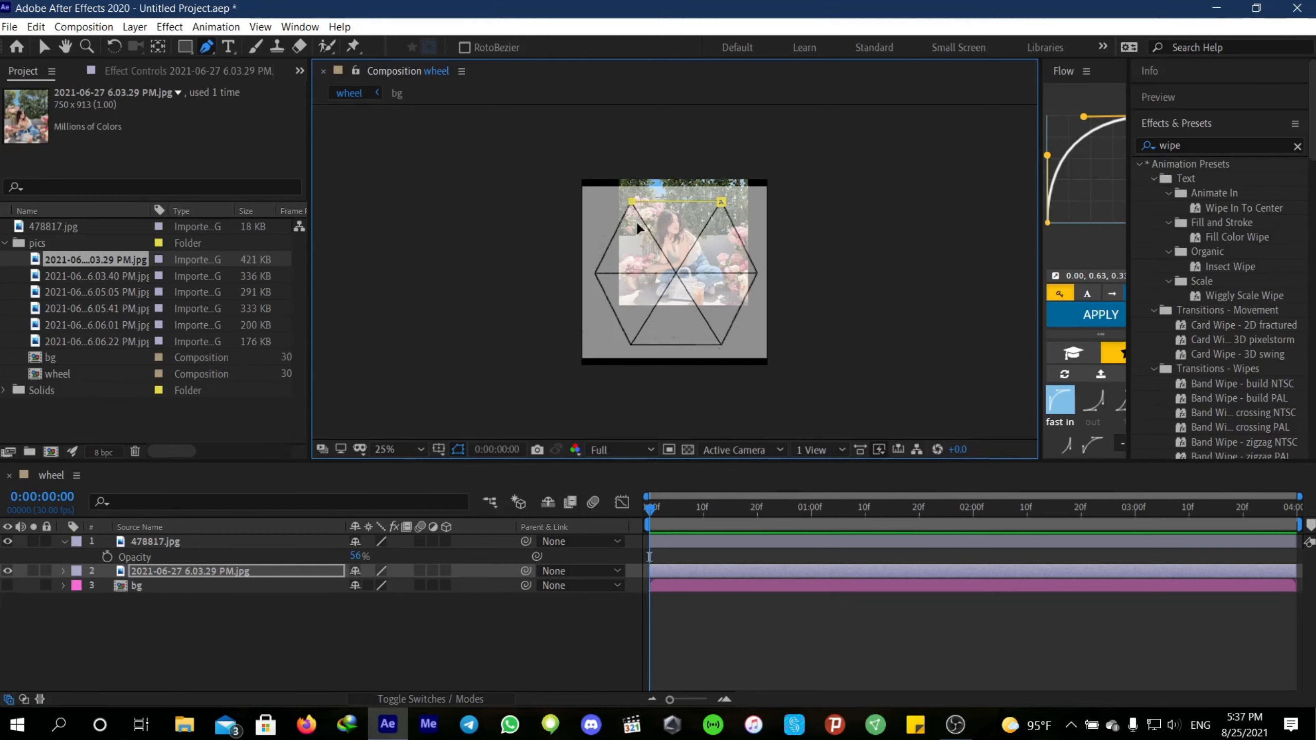
left_click(722, 203)
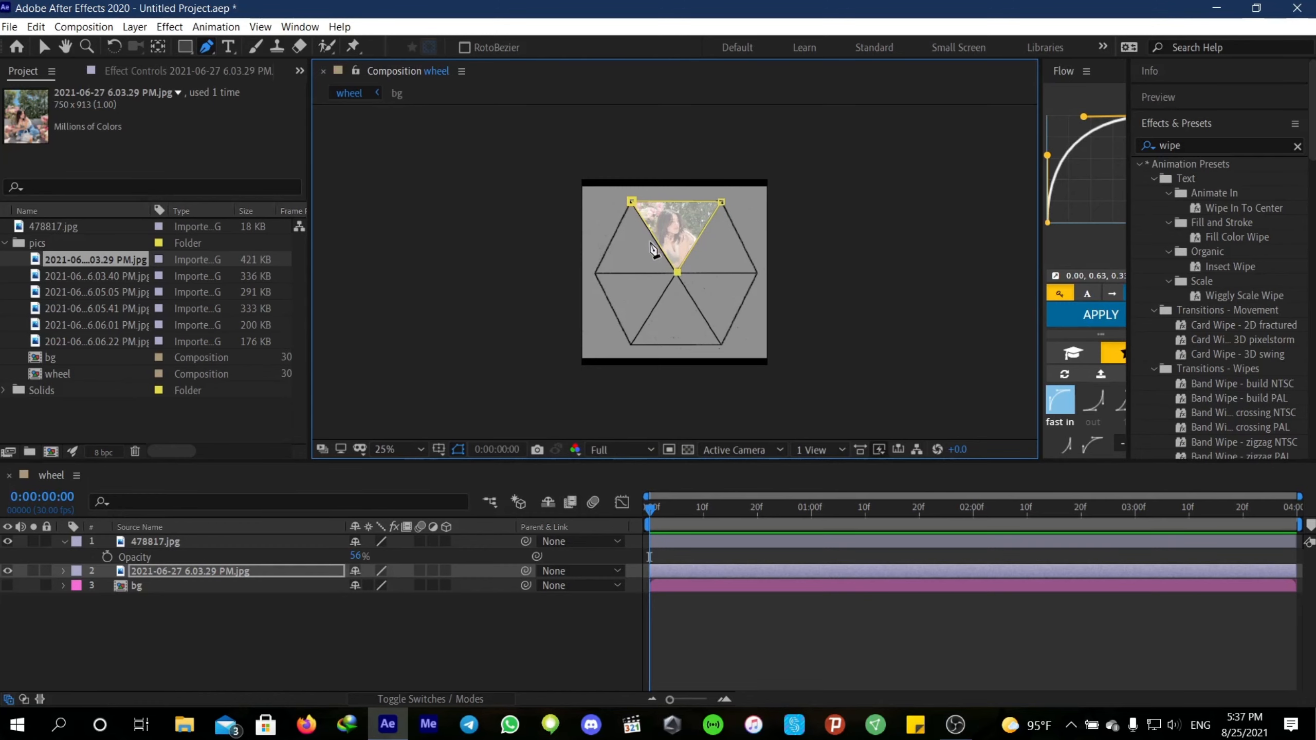
left_click(632, 201)
left_click_drag(679, 274, 675, 275)
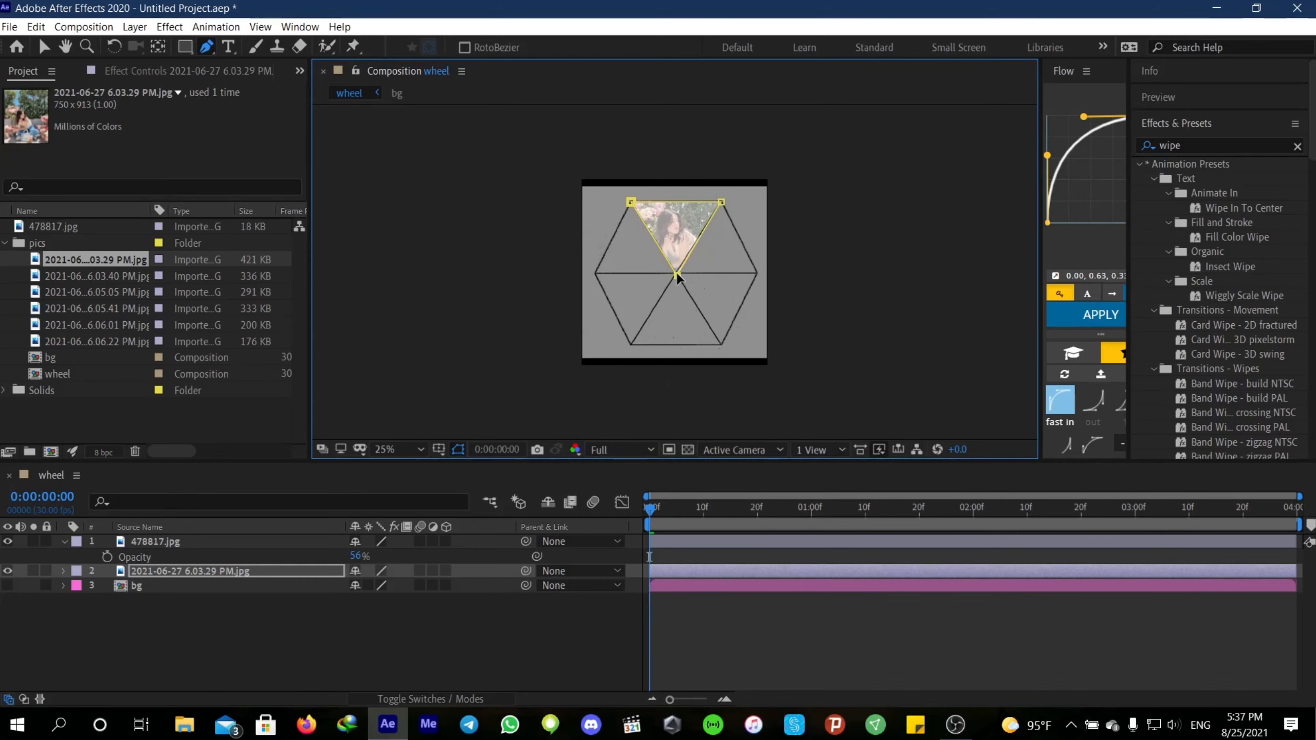
left_click(692, 657)
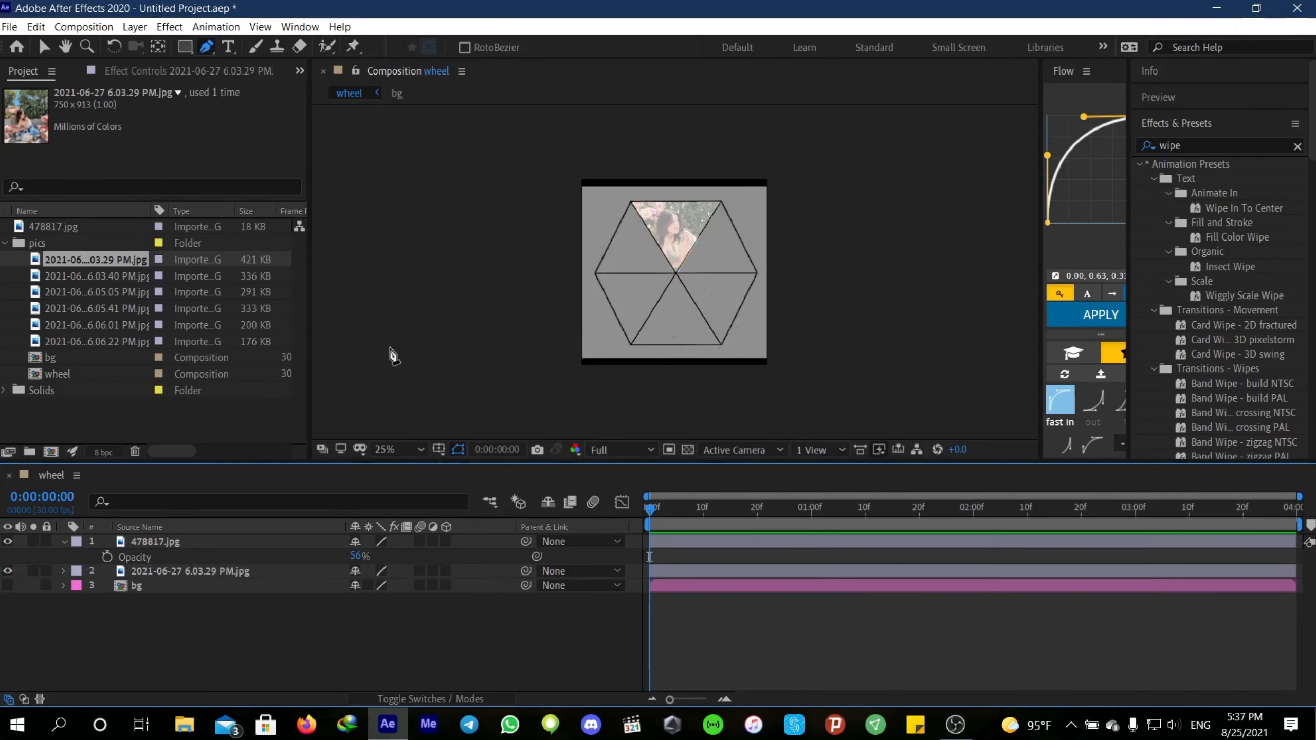
Add 2021-06-27 6.03.40 PM.jpg to the wheel composition directly below 478817.jpg and set its rotation to 180°
left_click(62, 274)
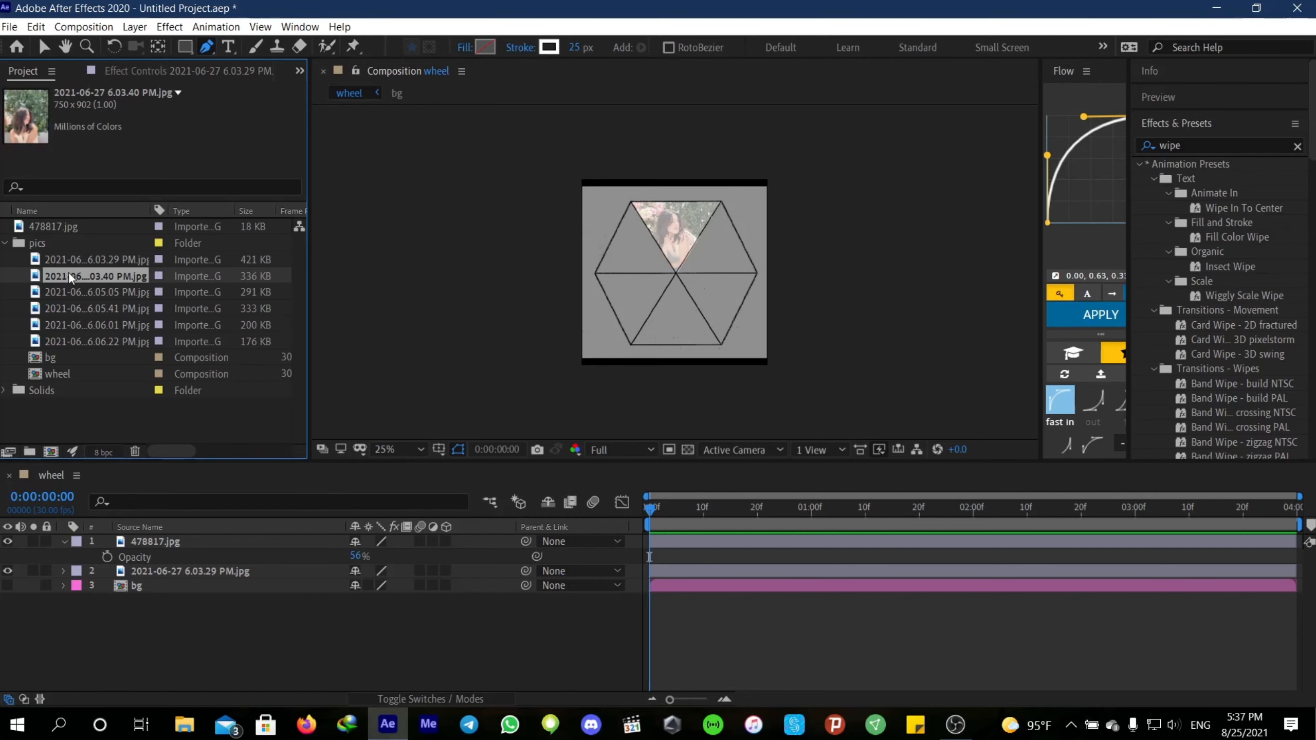
left_click_drag(69, 275, 78, 557)
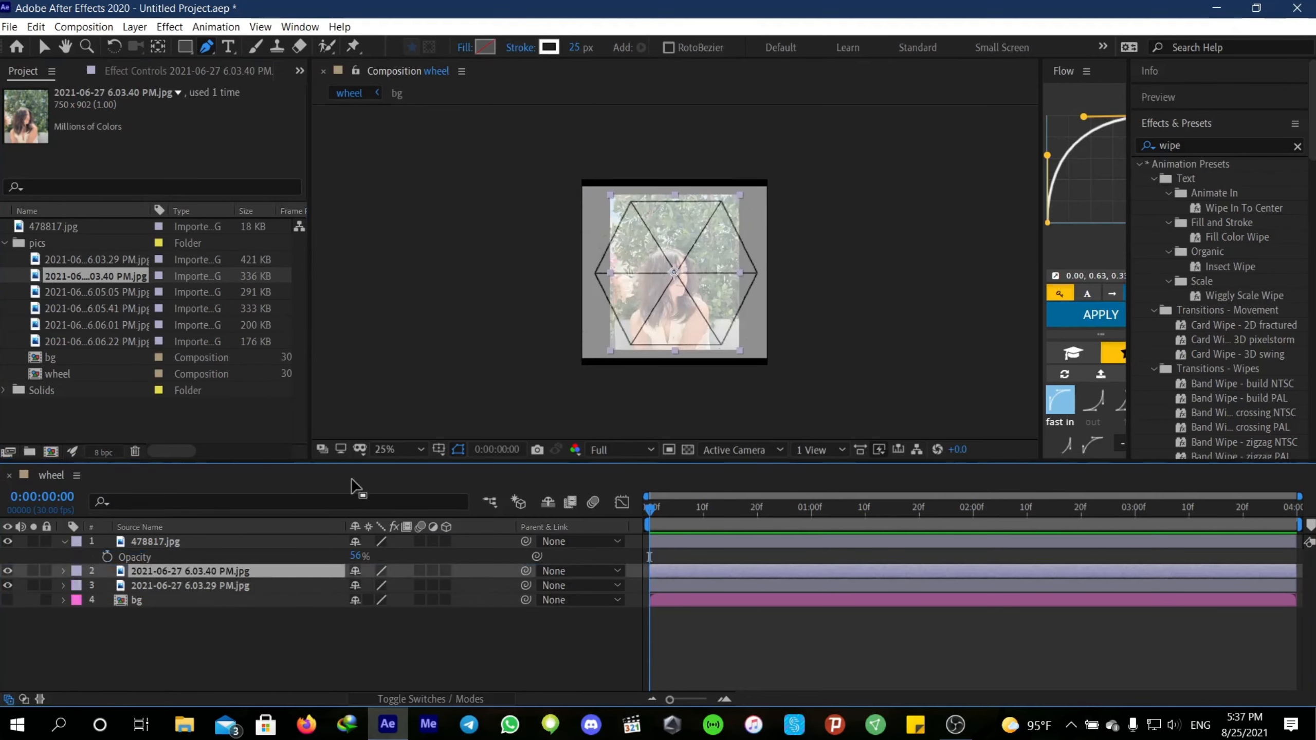
left_click(55, 43)
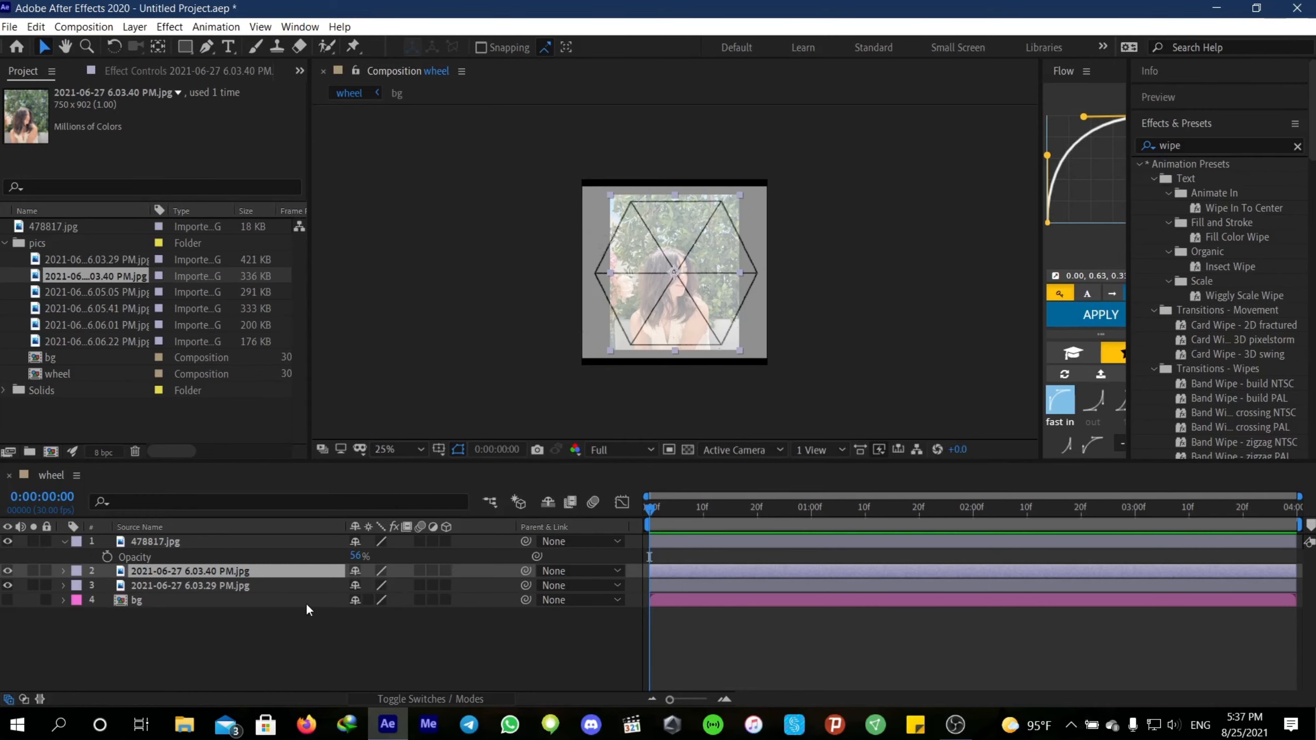
key("r")
left_click(371, 584)
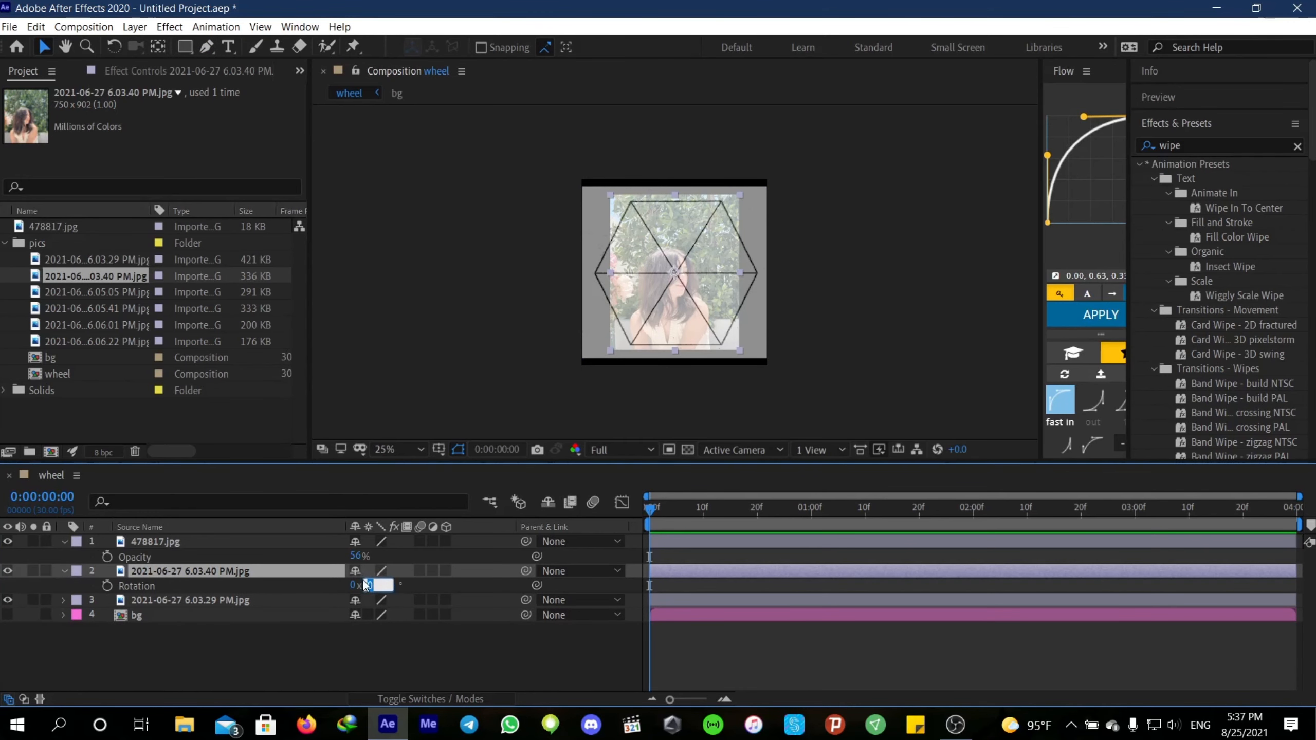
type("180")
key("Return")
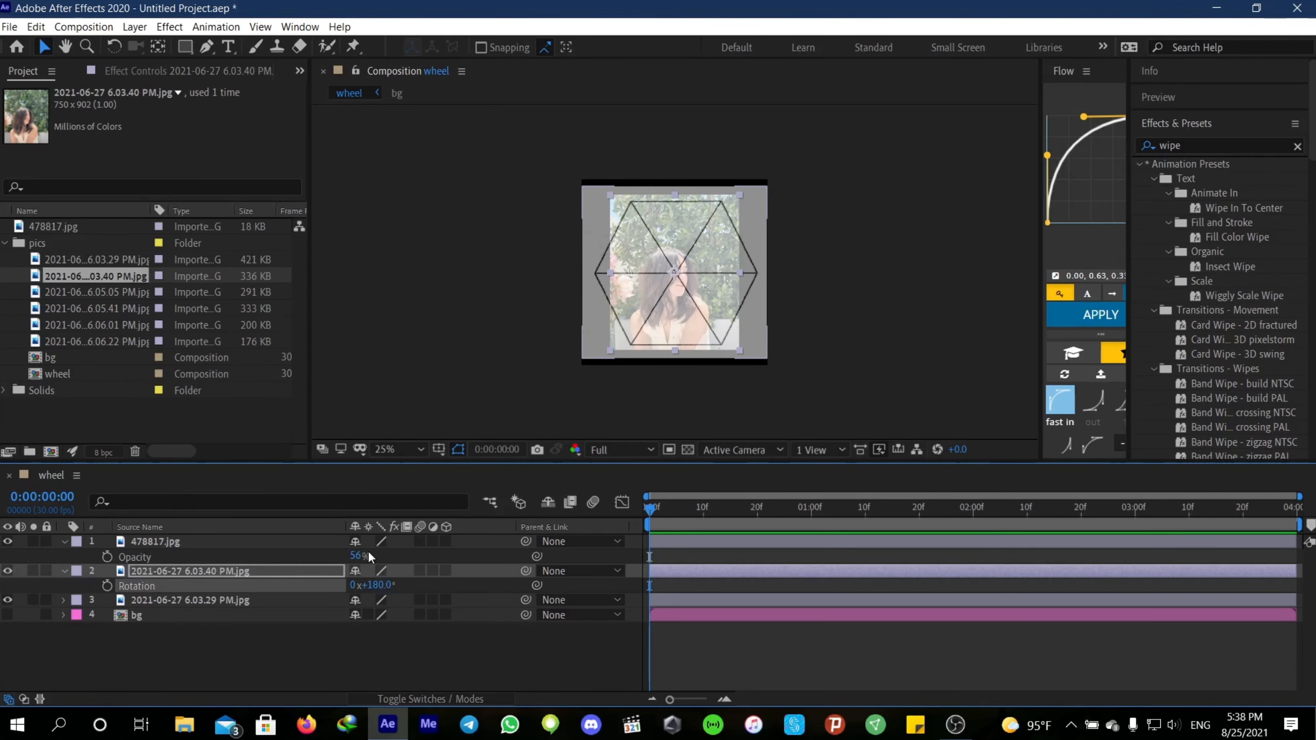
Scale the 6.03.40 PM photo to 76% and position it over the hexagon's bottom triangle
left_click_drag(678, 267, 678, 319)
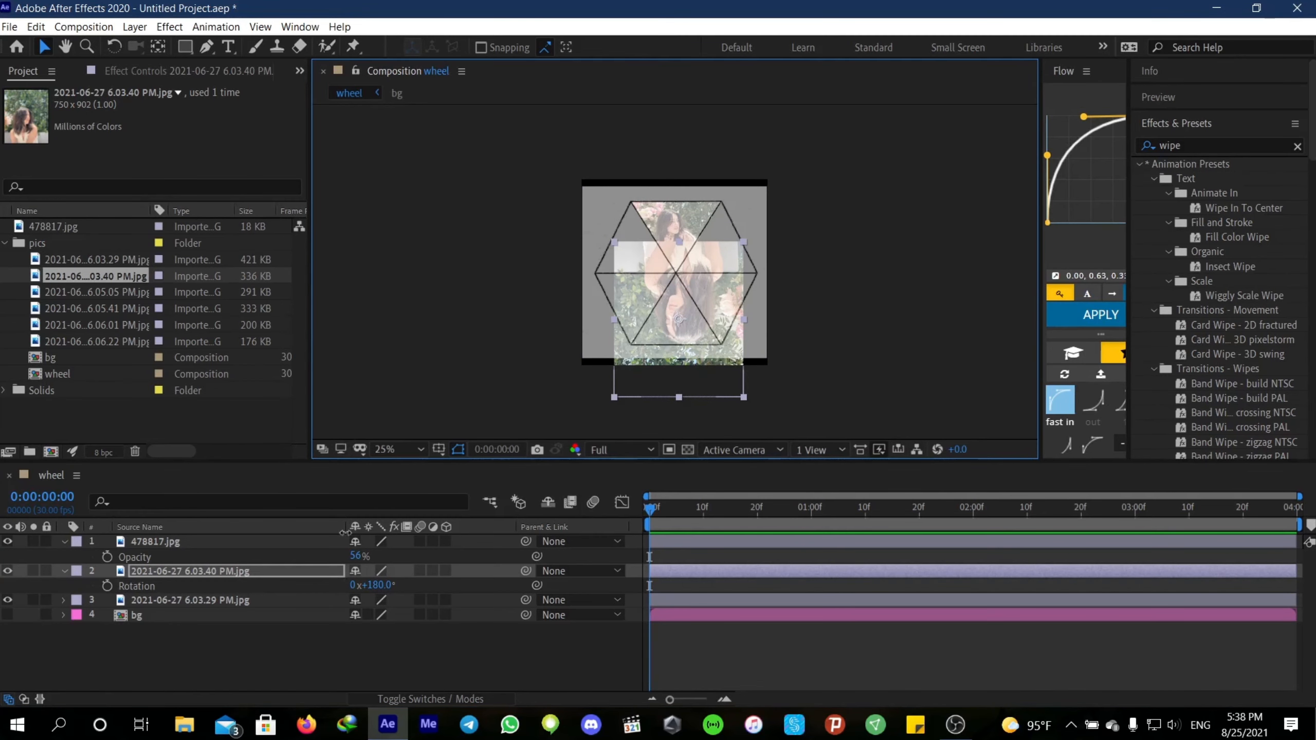
left_click_drag(384, 585, 371, 585)
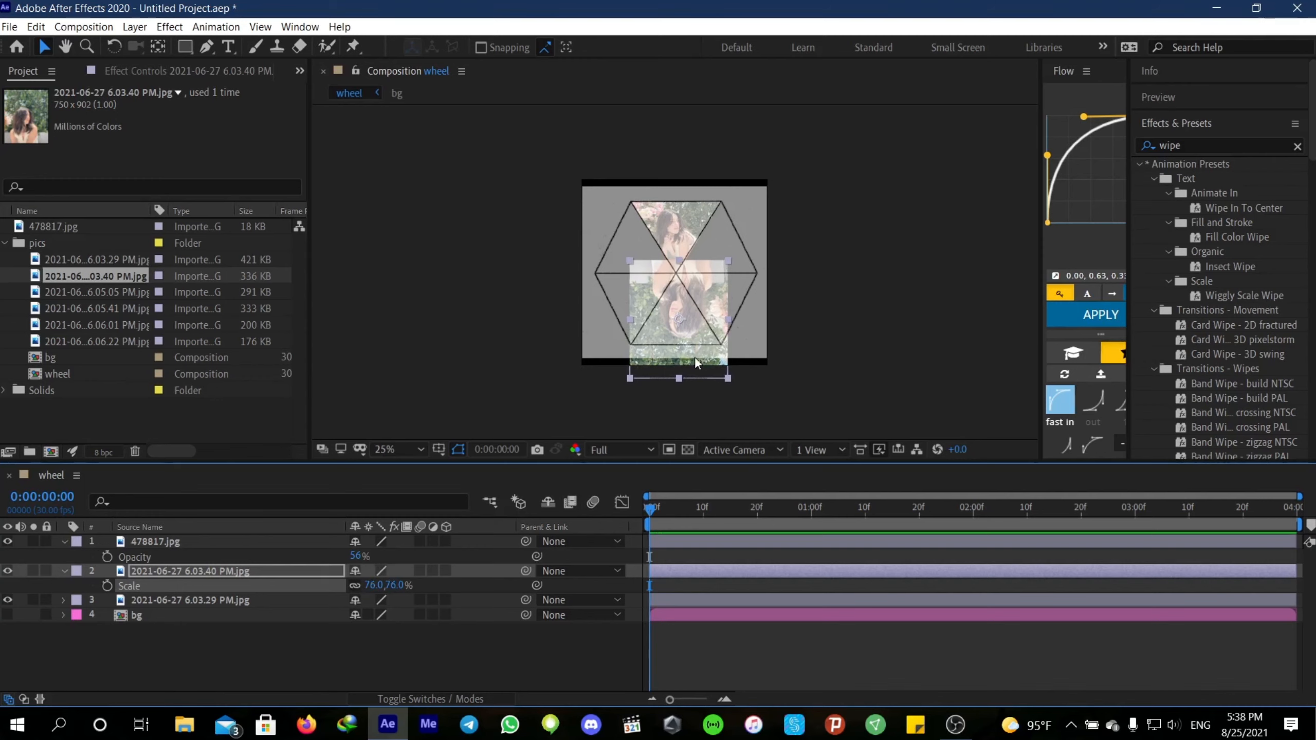
left_click_drag(674, 317, 672, 327)
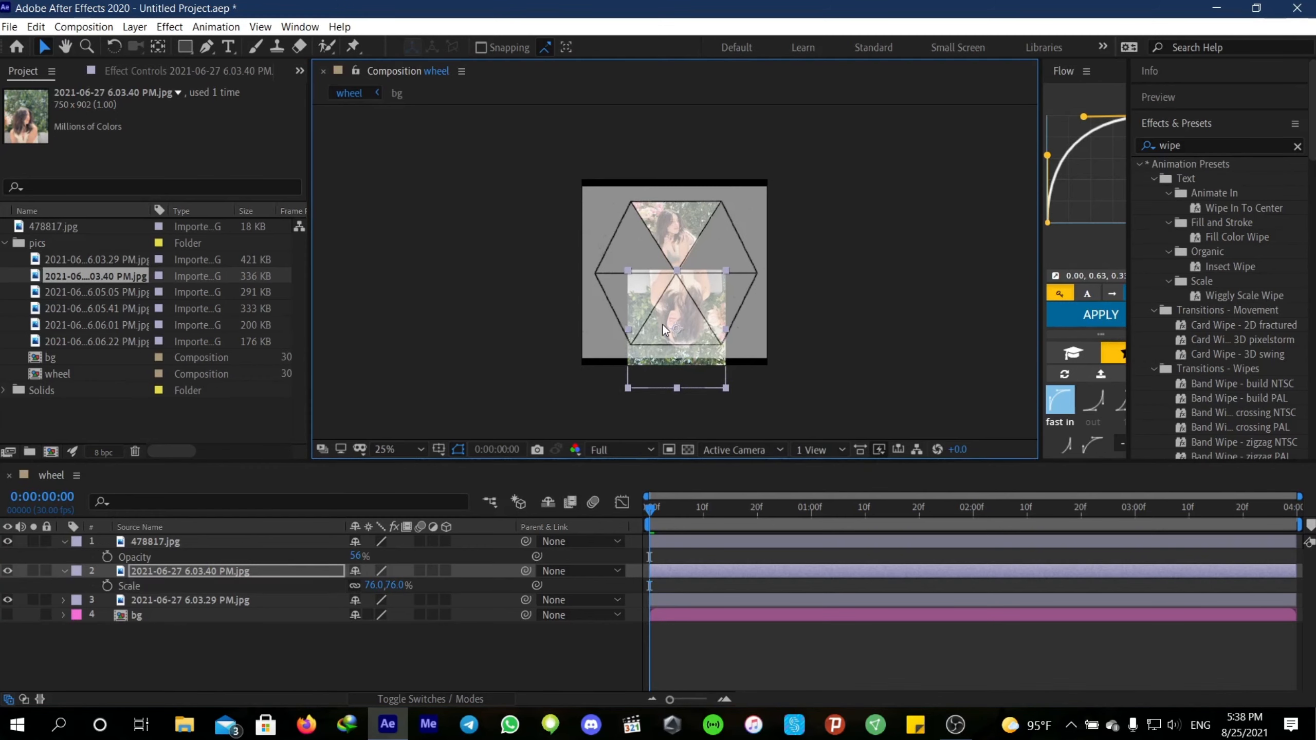
Mask the 6.03.40 PM photo with the Pen tool to the hexagon's bottom triangle
left_click(202, 47)
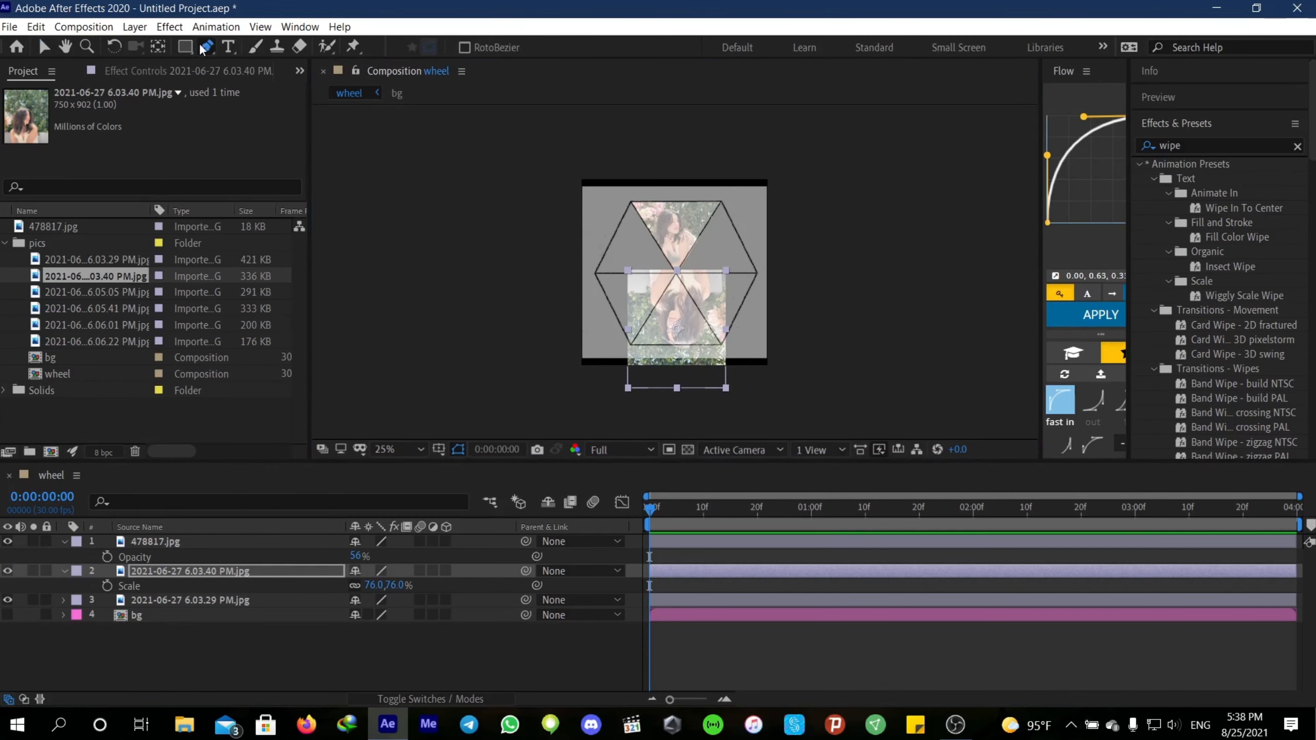
left_click(677, 274)
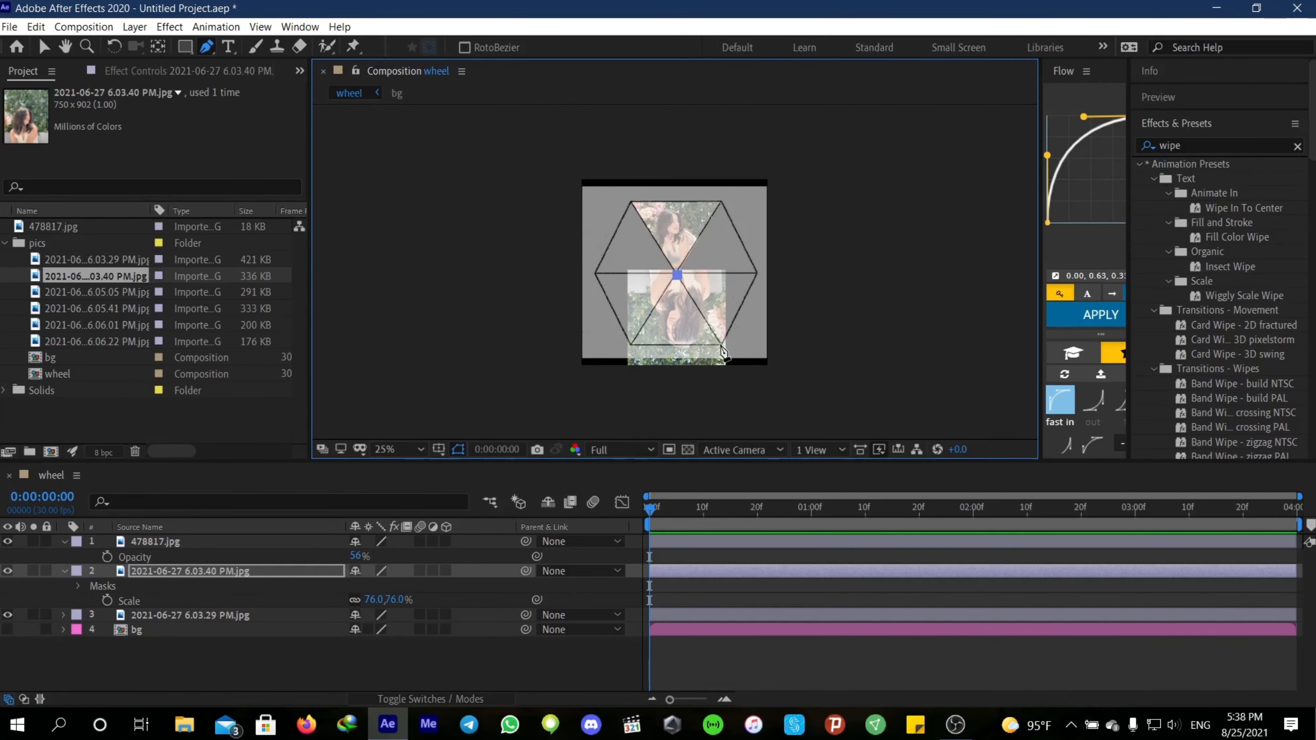
left_click(631, 344)
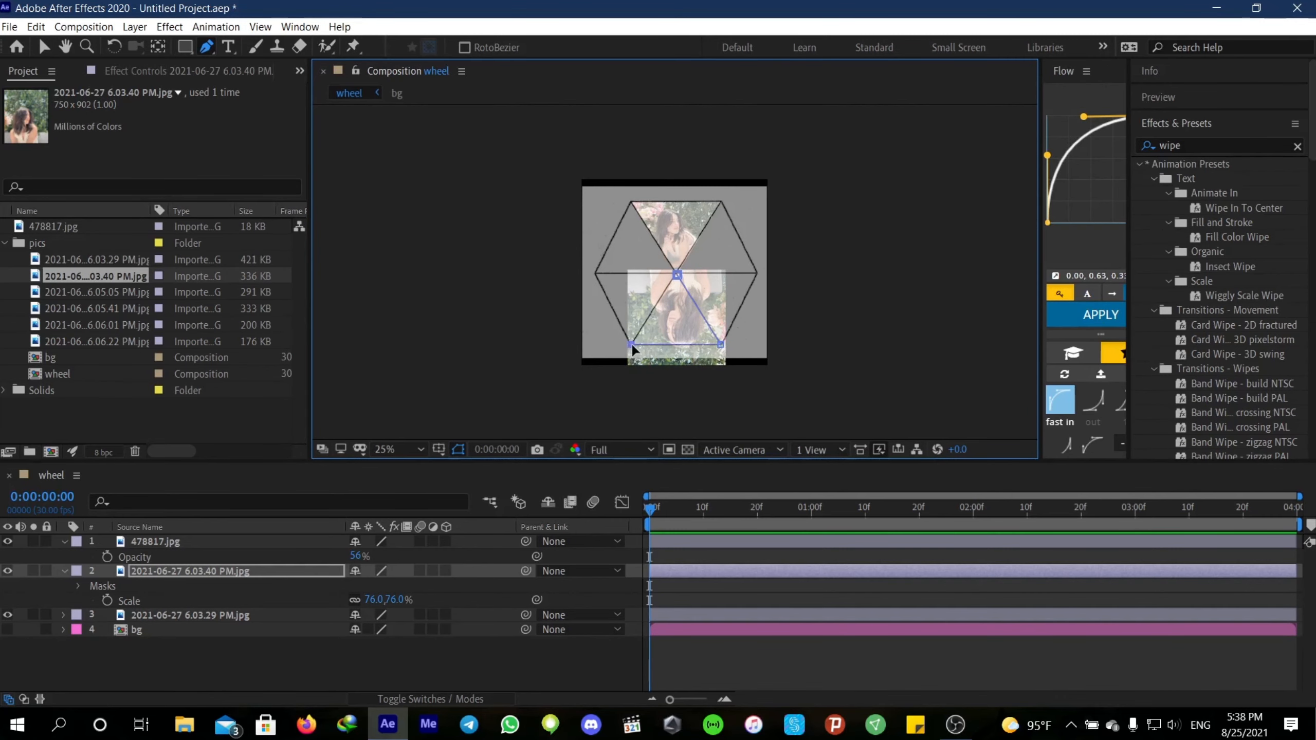
left_click(677, 275)
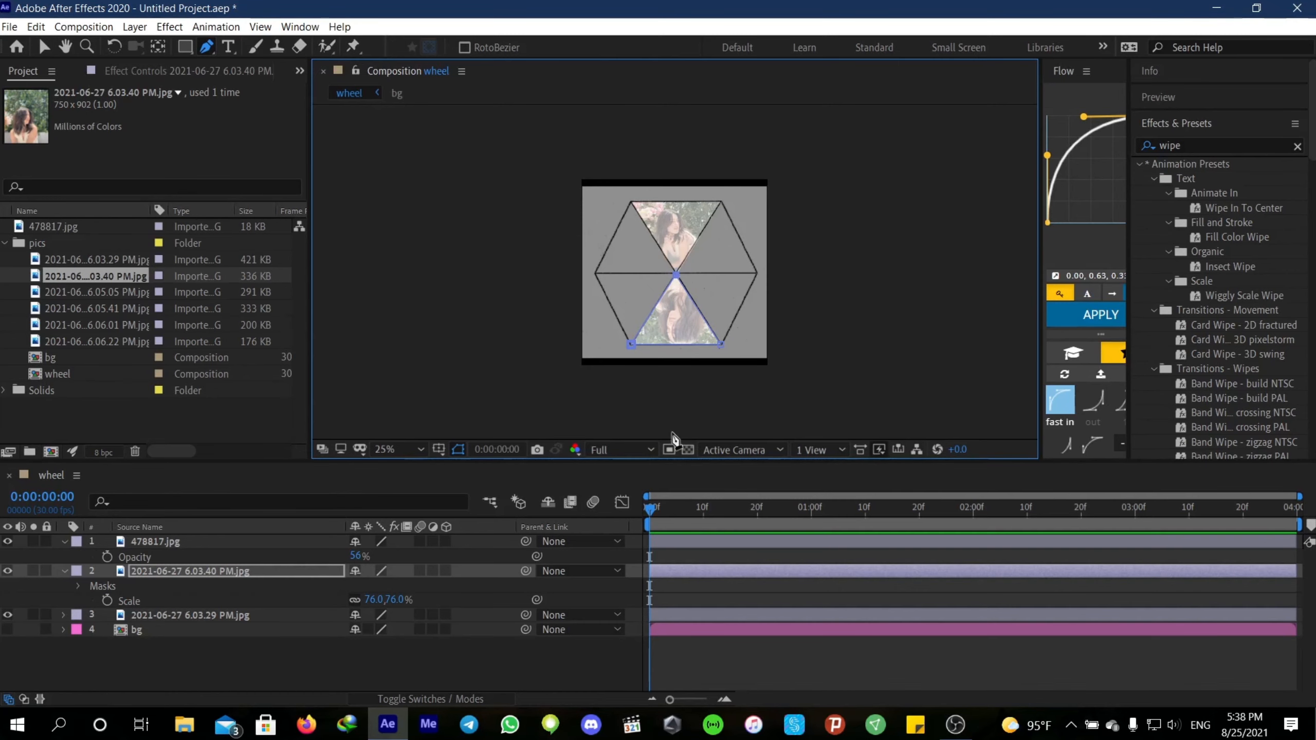
left_click(673, 588)
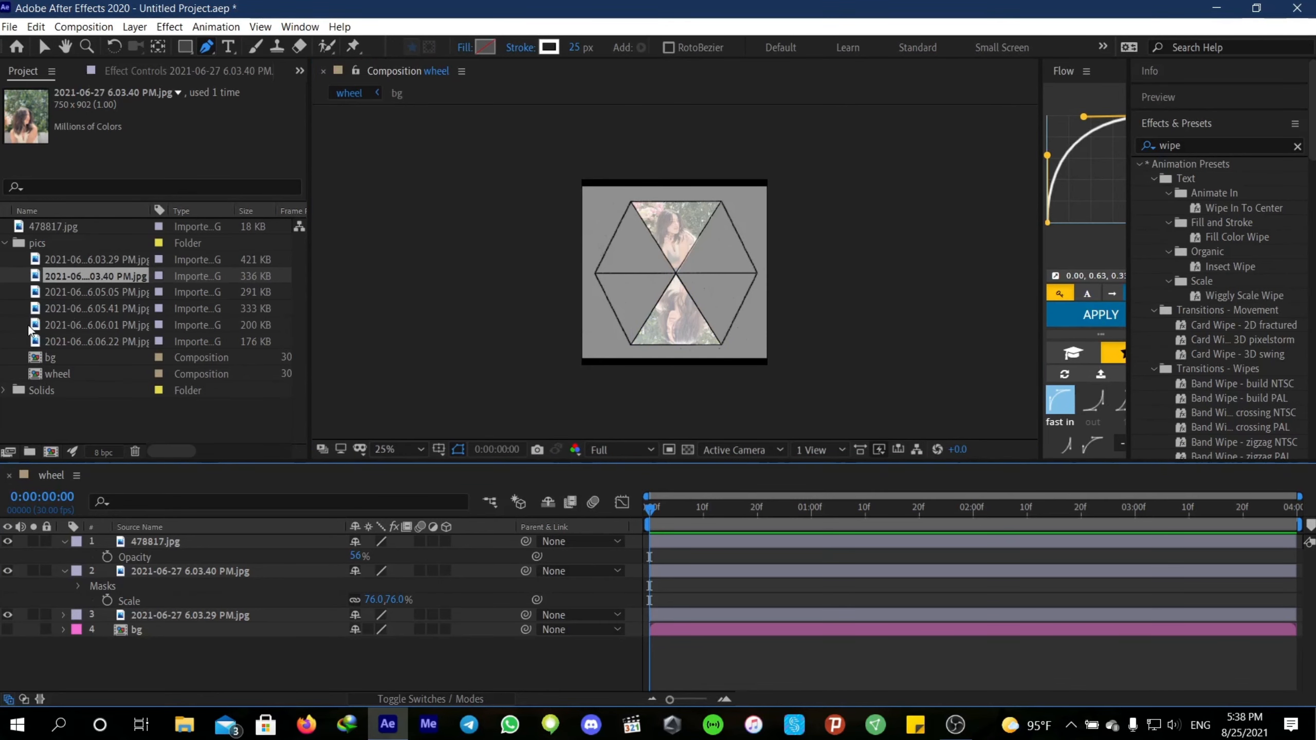
Add 2021-06-27 6.05.05 PM.jpg directly below 478817.jpg in the wheel composition and set its rotation to 60°
left_click_drag(60, 287, 78, 550)
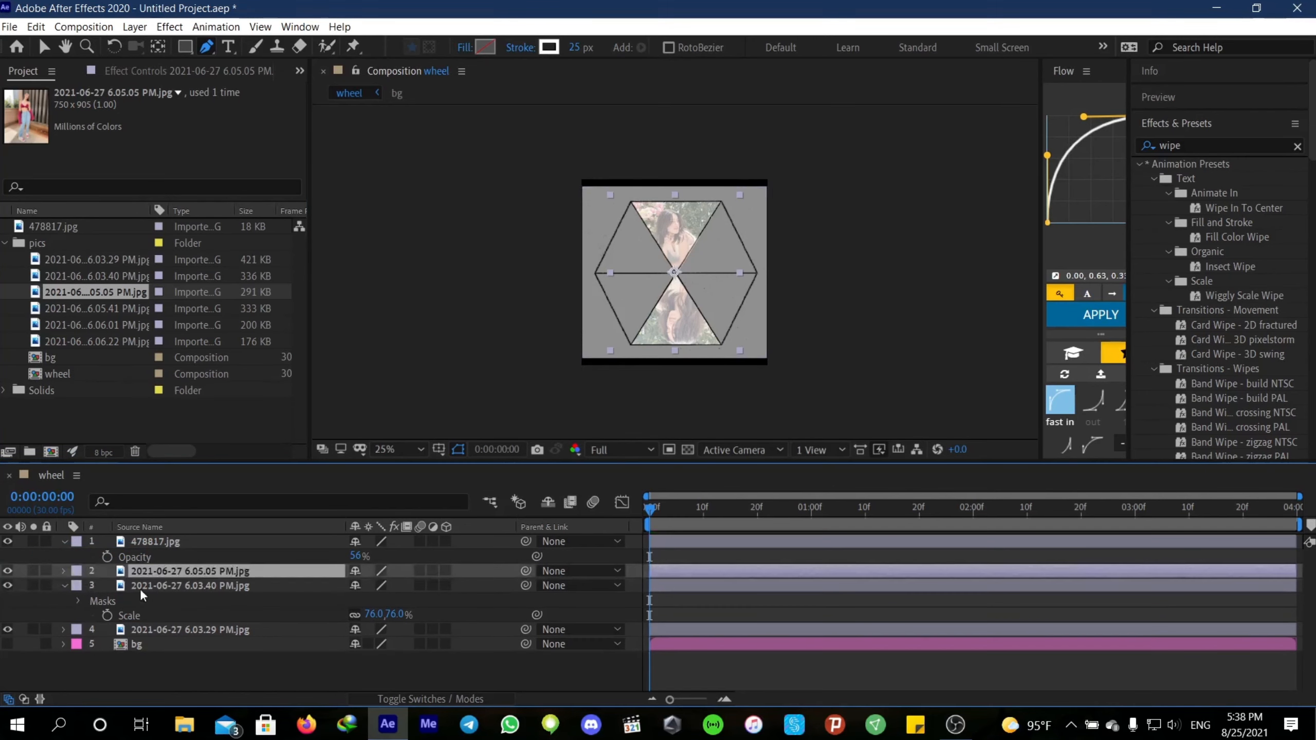
left_click(64, 585)
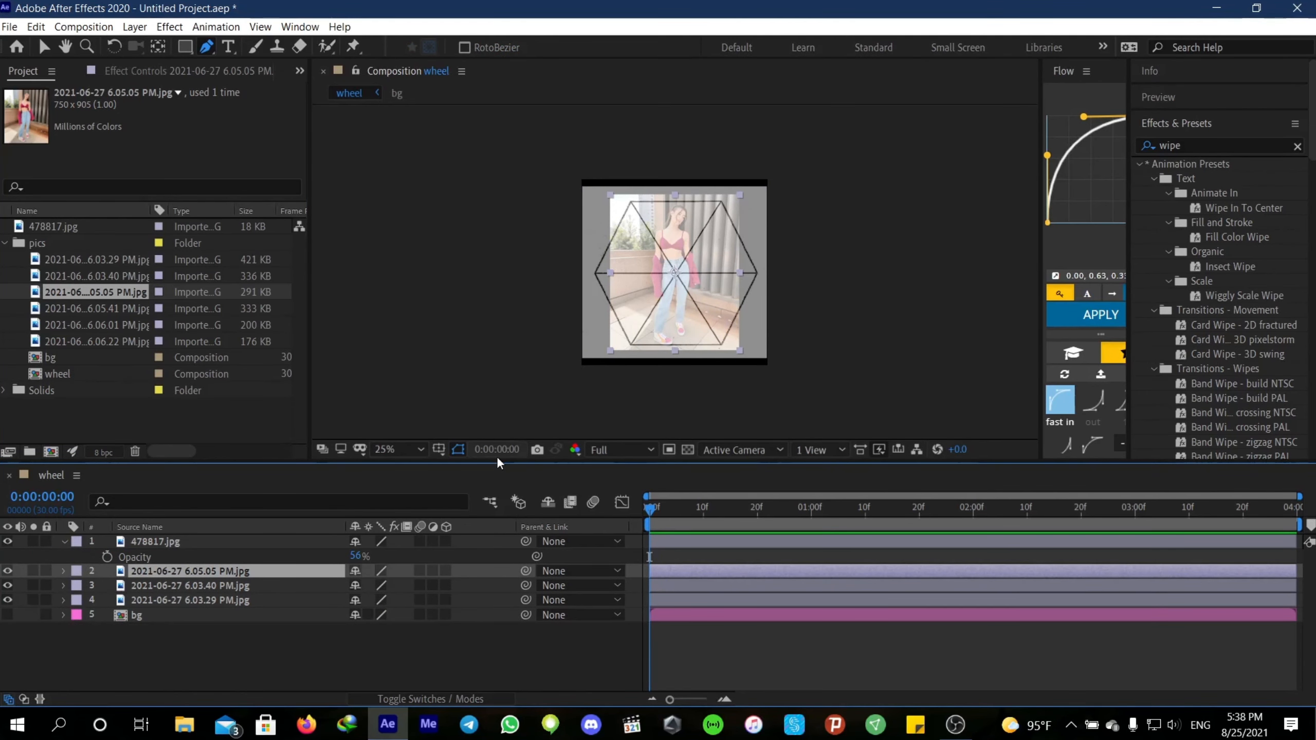
key("r")
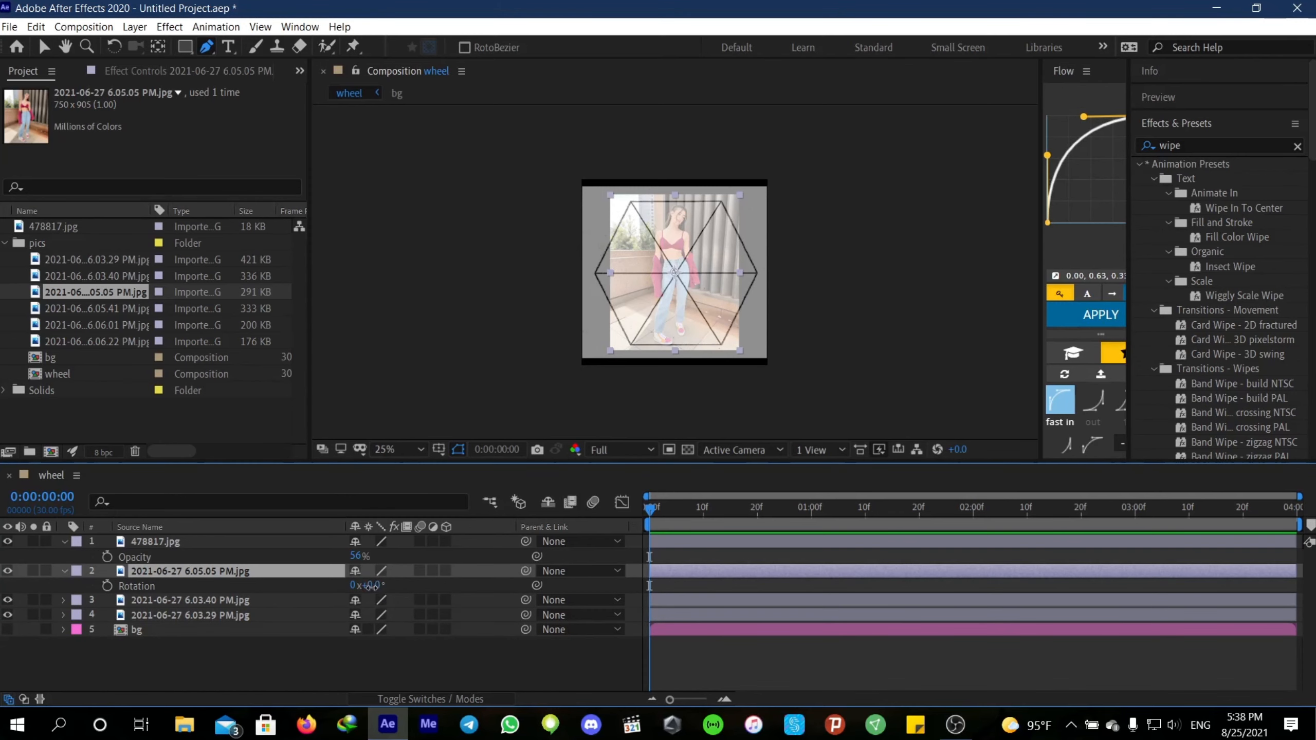
type("60")
key("Return")
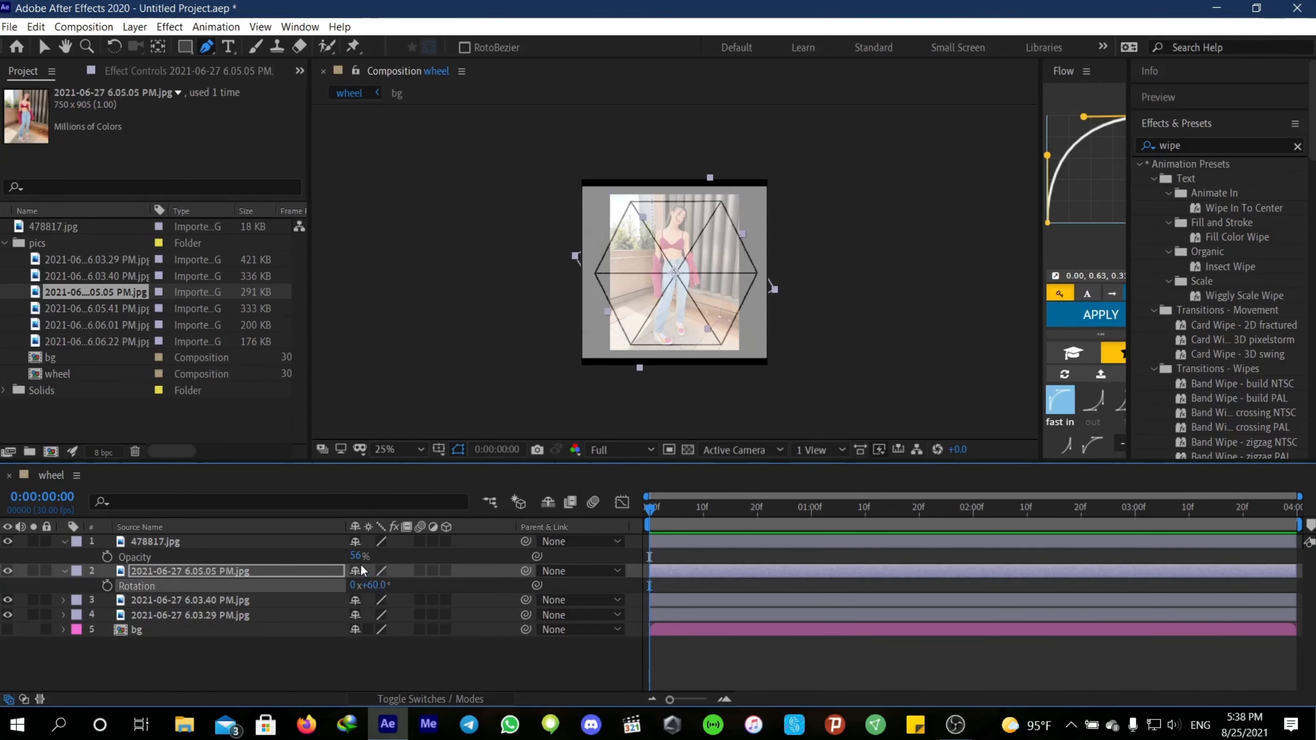
Scale the 6.05.05 PM photo to 66% and position it over the hexagon's upper-right triangle
key("v")
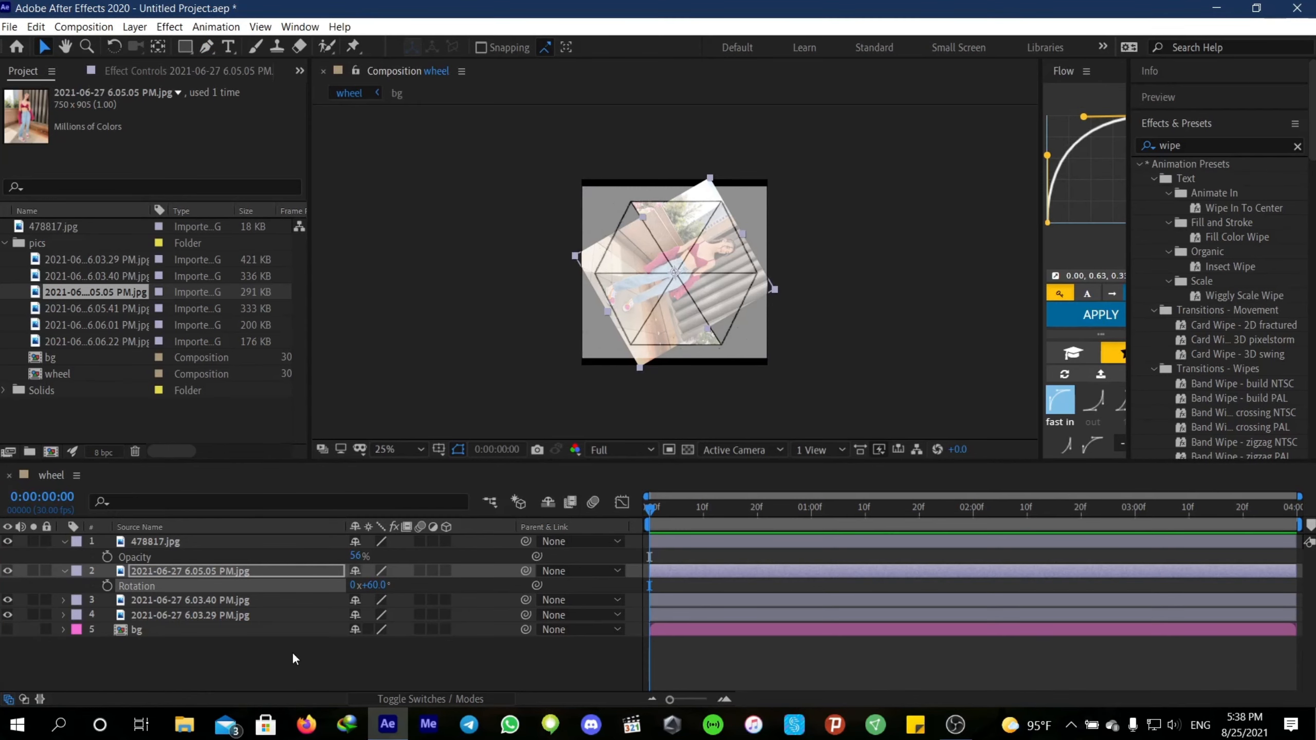
key("s")
left_click_drag(375, 586, 357, 586)
left_click_drag(676, 271, 696, 259)
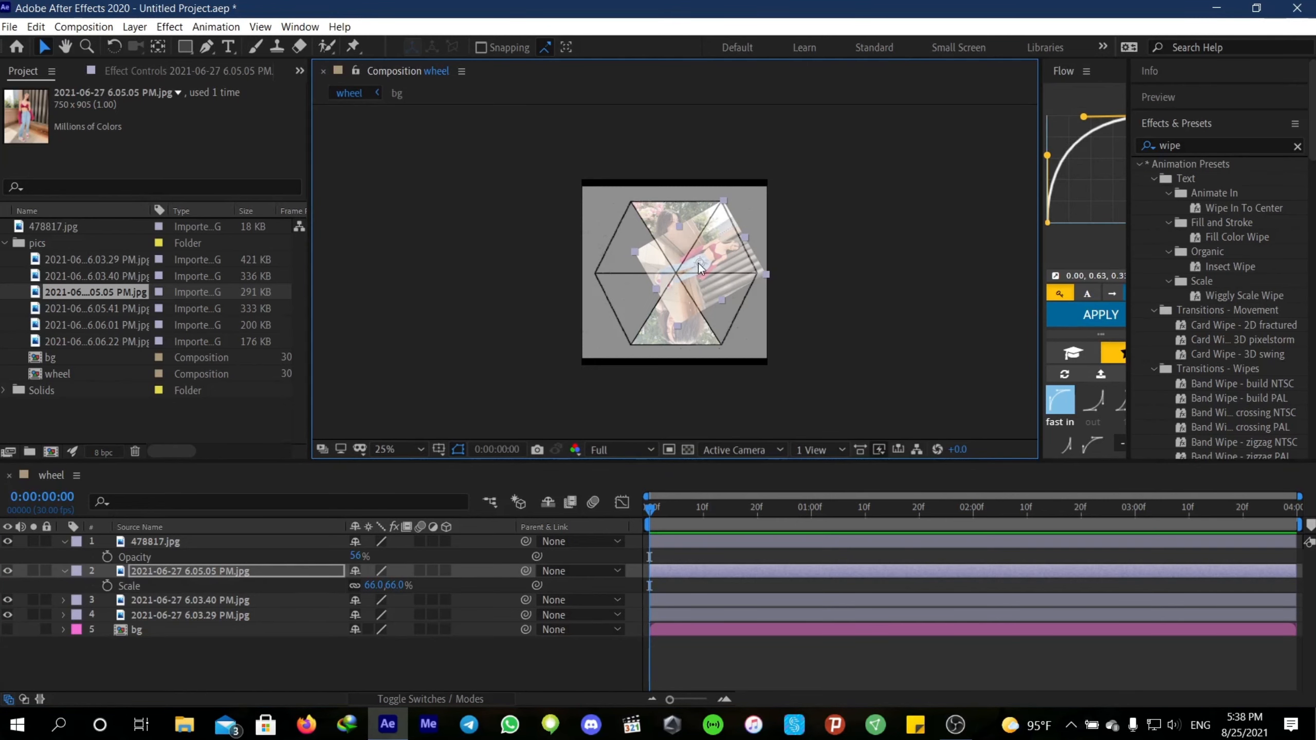
Mask the 6.05.05 PM photo with the Pen tool to the hexagon's upper-right triangle
left_click(206, 46)
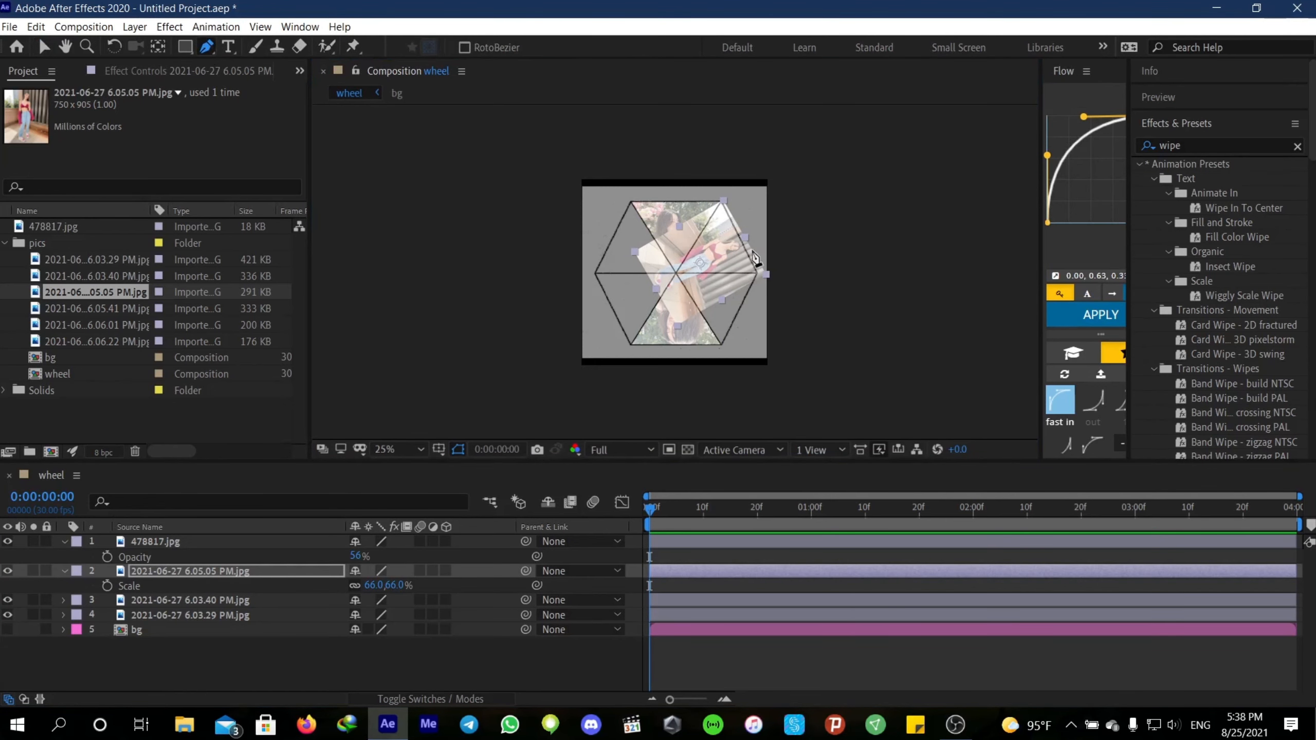
left_click(721, 201)
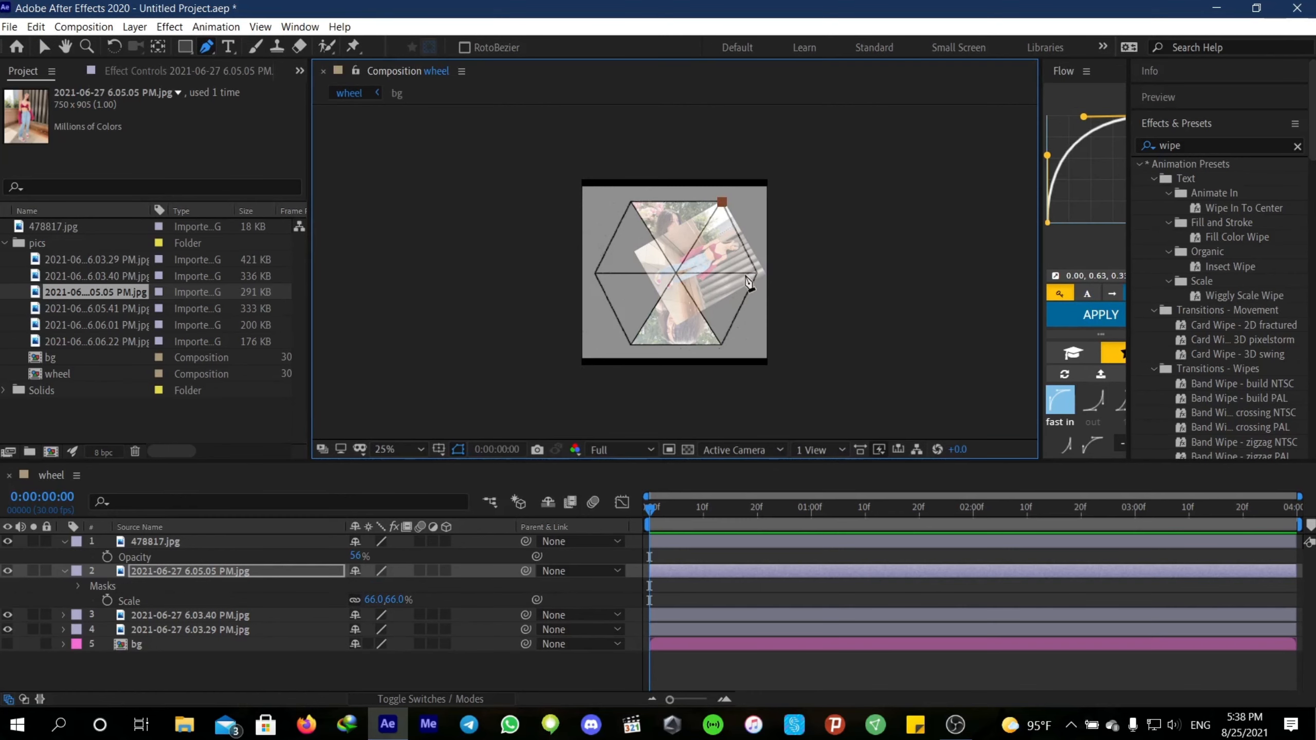
left_click(756, 272)
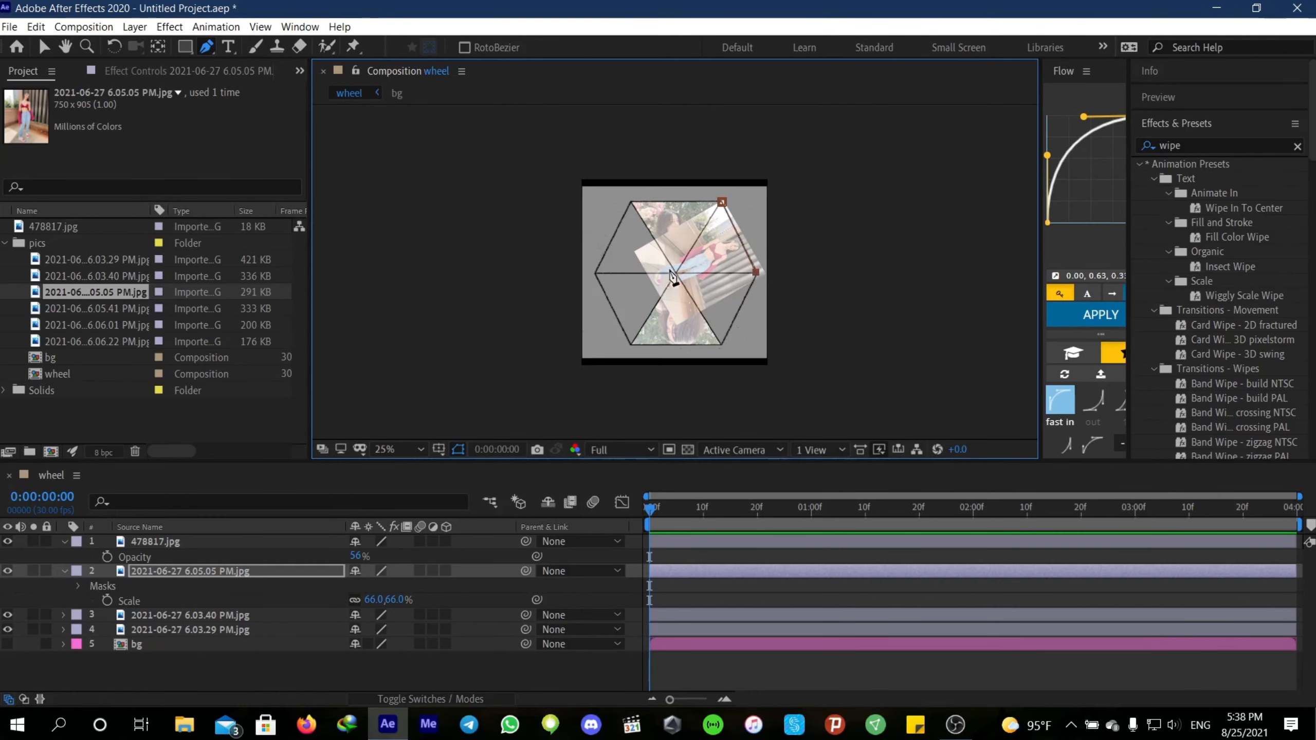
left_click(721, 201)
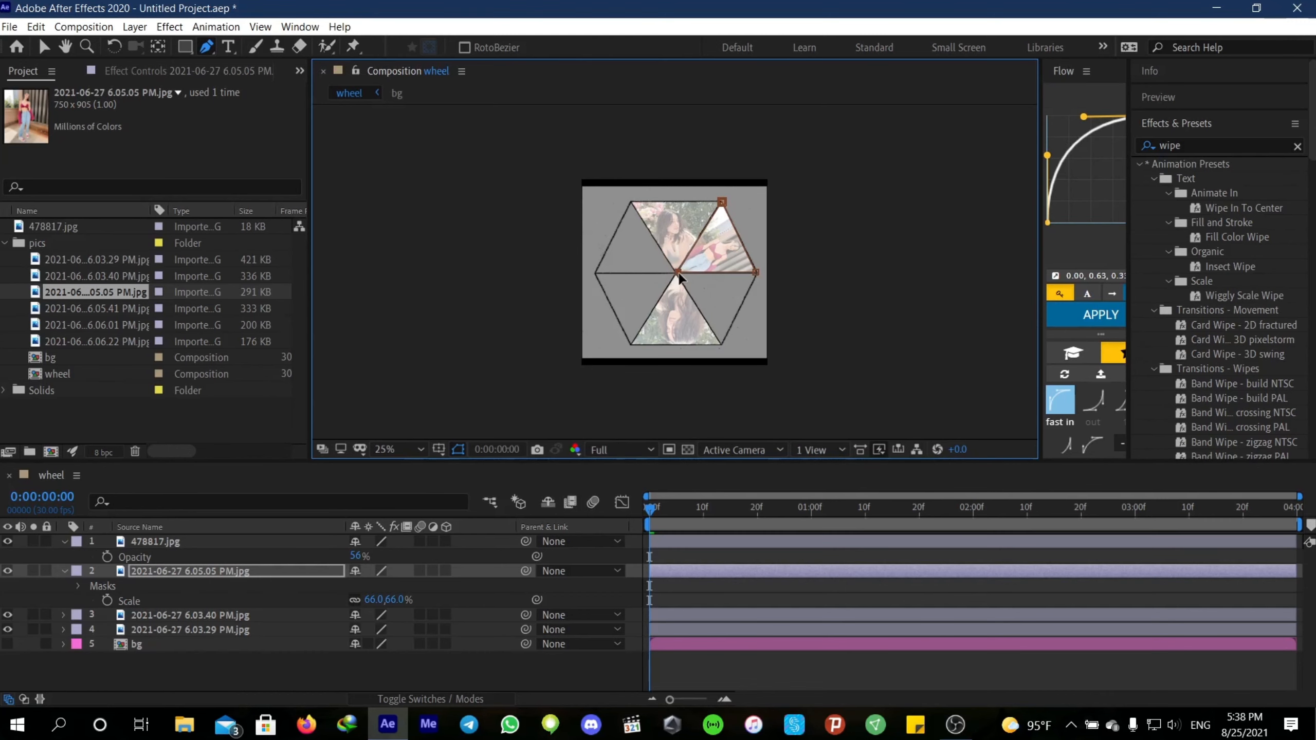
left_click(683, 591)
Add 2021-06-27 6.05.41 PM.jpg directly below 478817.jpg in the wheel composition and set its rotation to 120°
left_click_drag(58, 309, 105, 562)
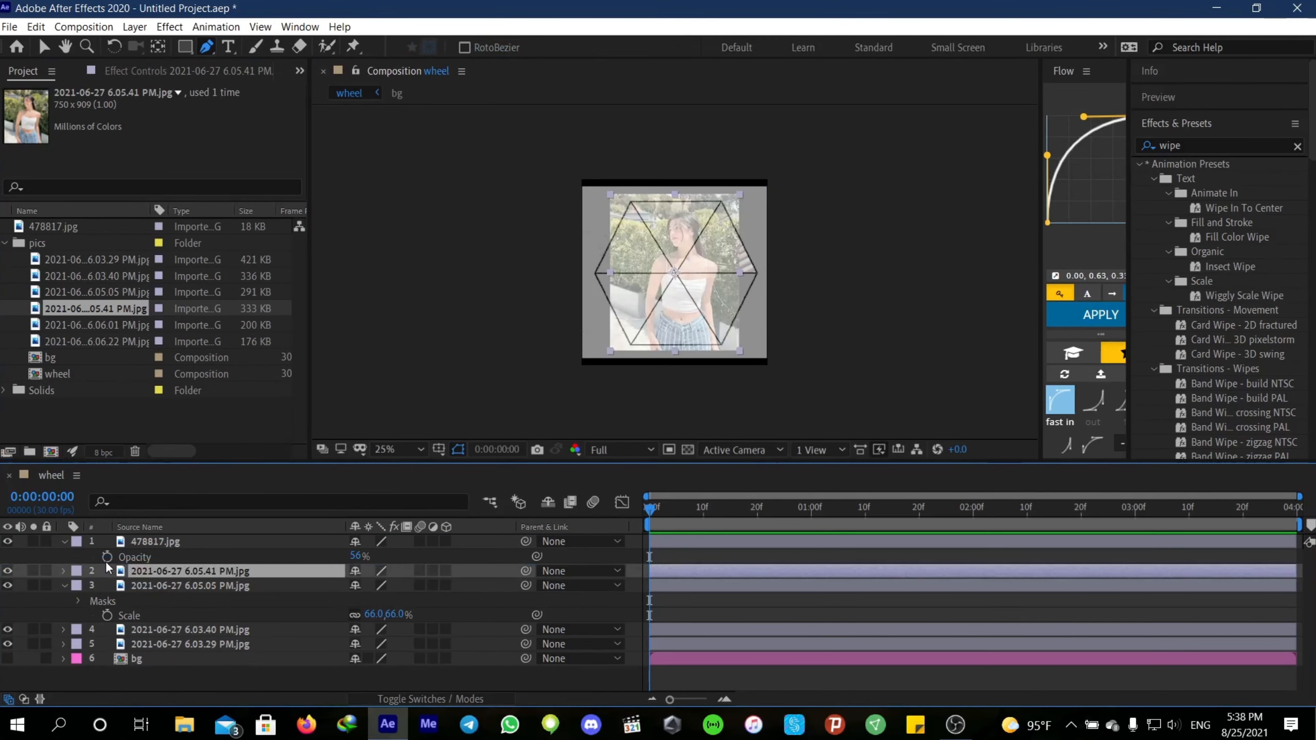
key("r")
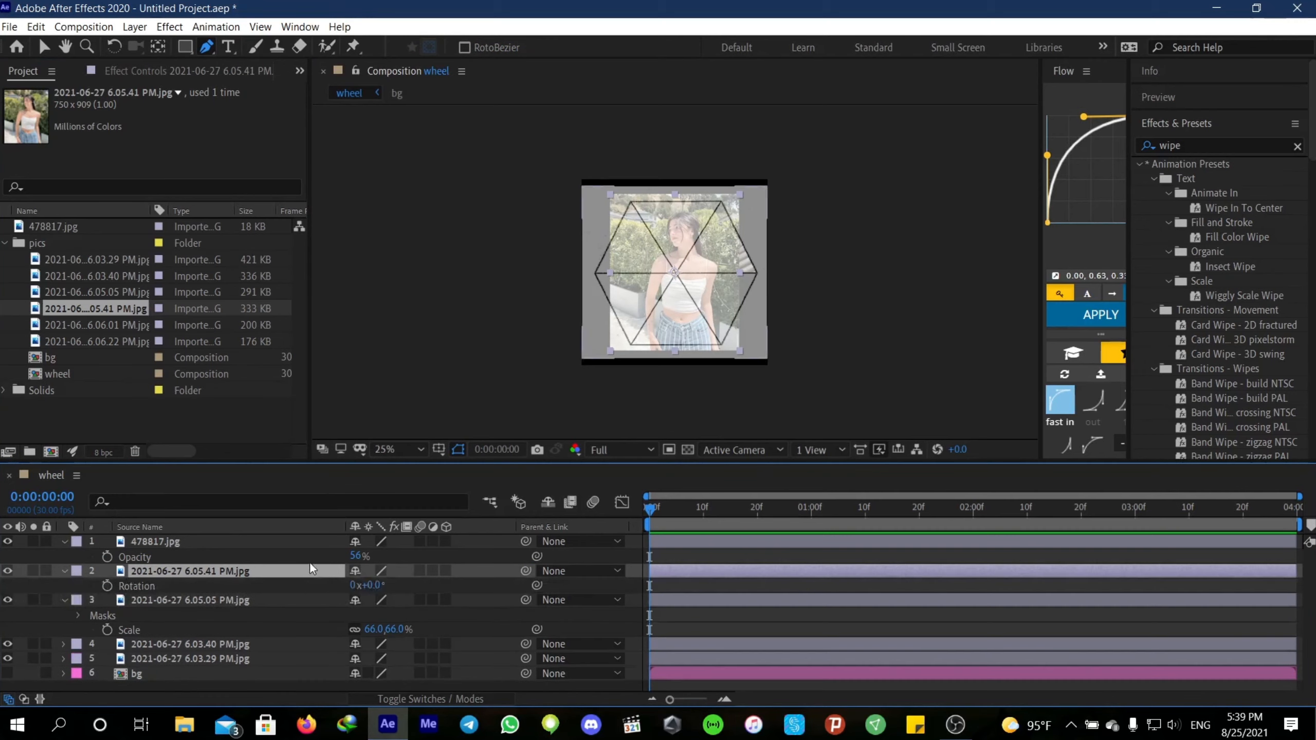
left_click(373, 587)
type("120")
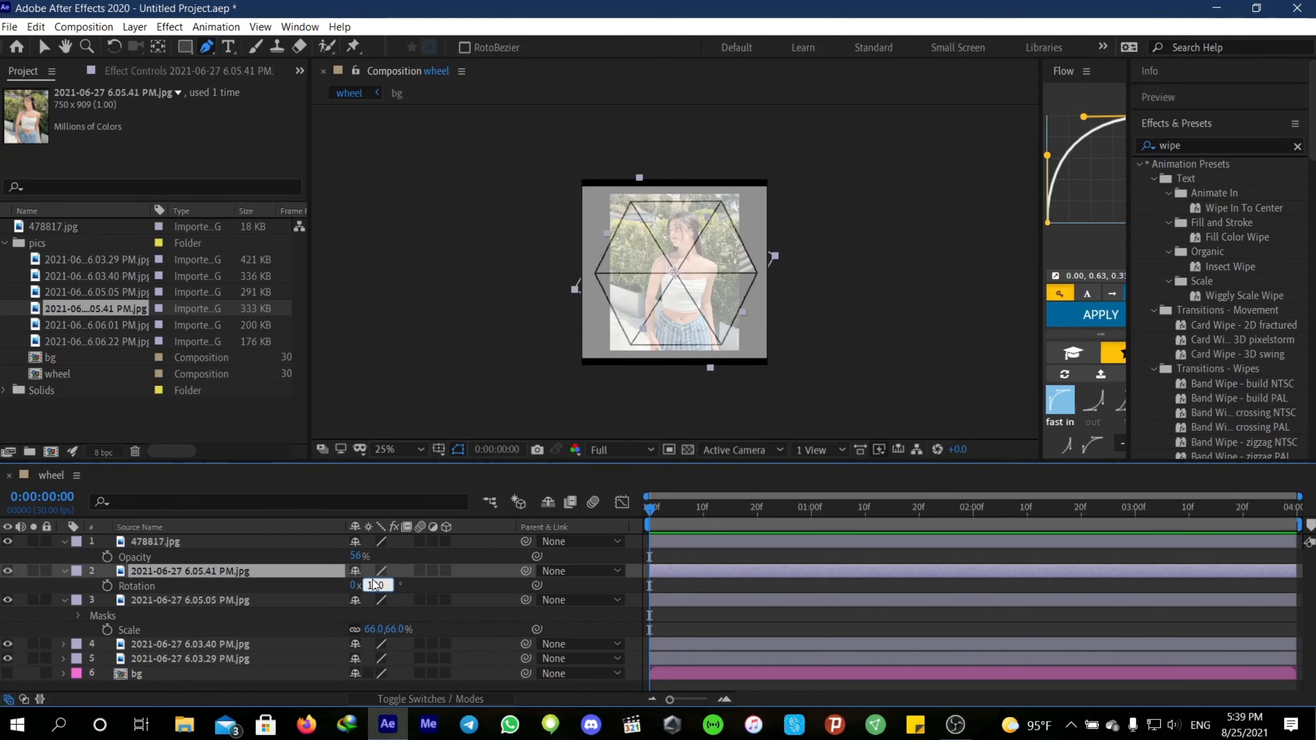
key("Return")
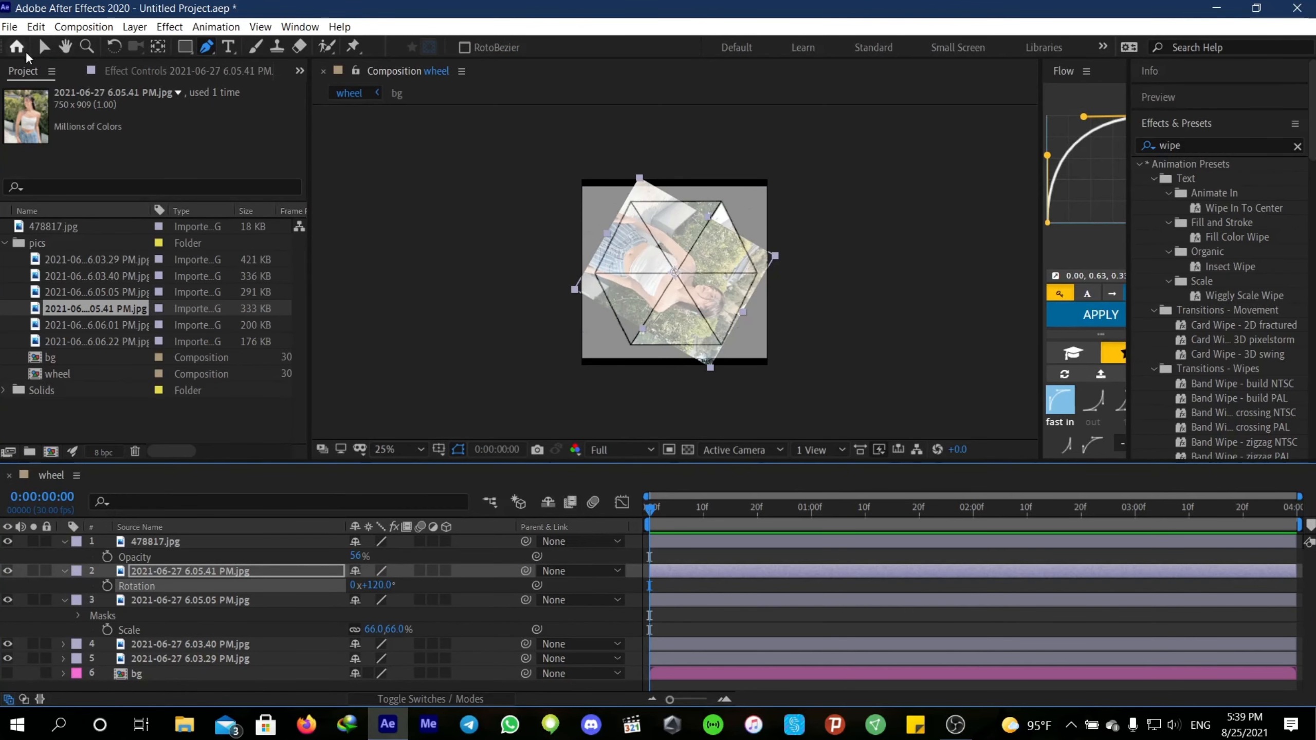
Scale the 6.05.41 PM photo to 64% and position it over the hexagon's lower-right triangle
left_click(44, 47)
left_click_drag(674, 271, 688, 275)
key("s")
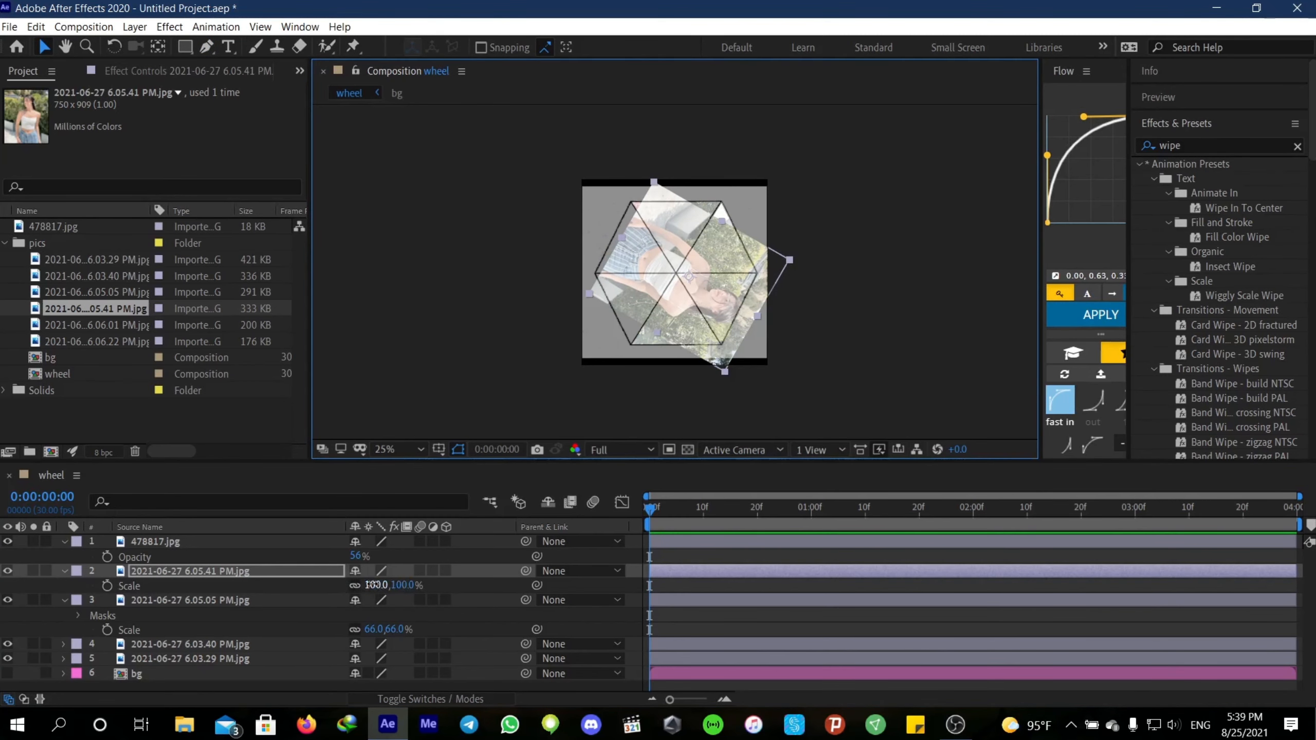
left_click_drag(374, 585, 356, 585)
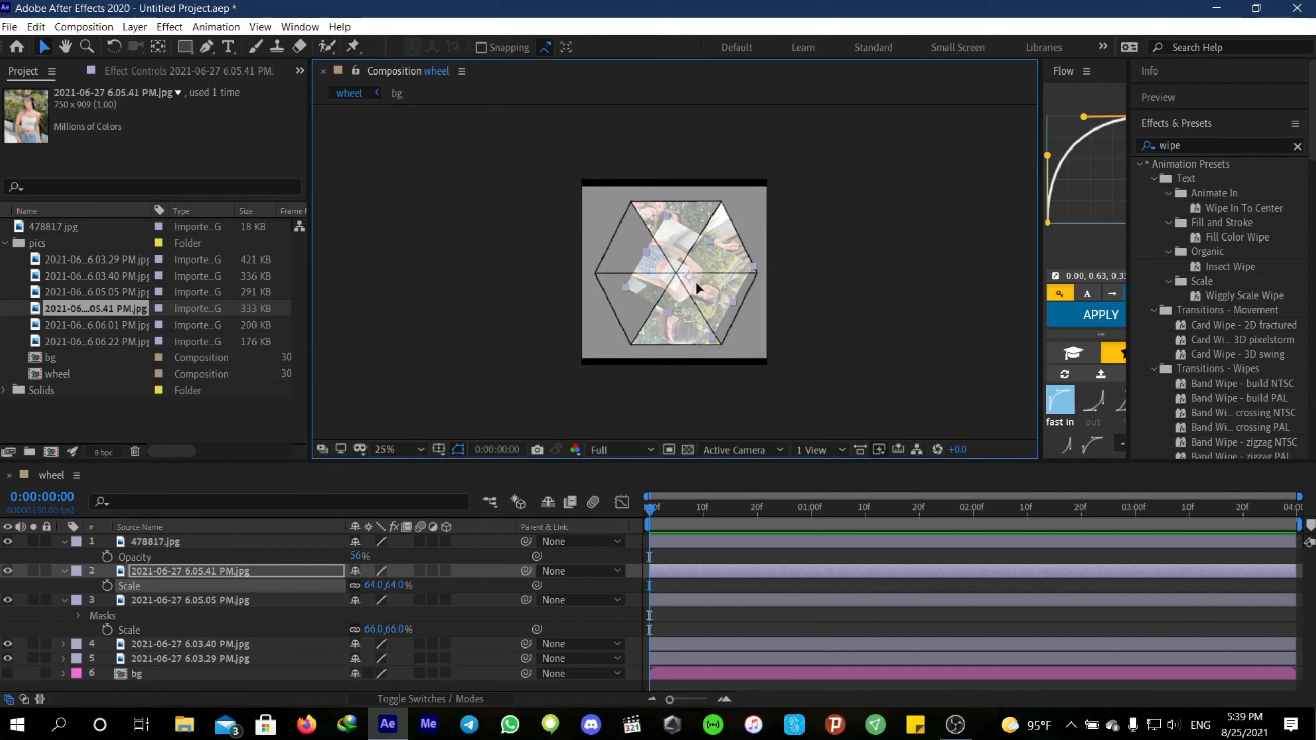
left_click_drag(697, 285, 709, 295)
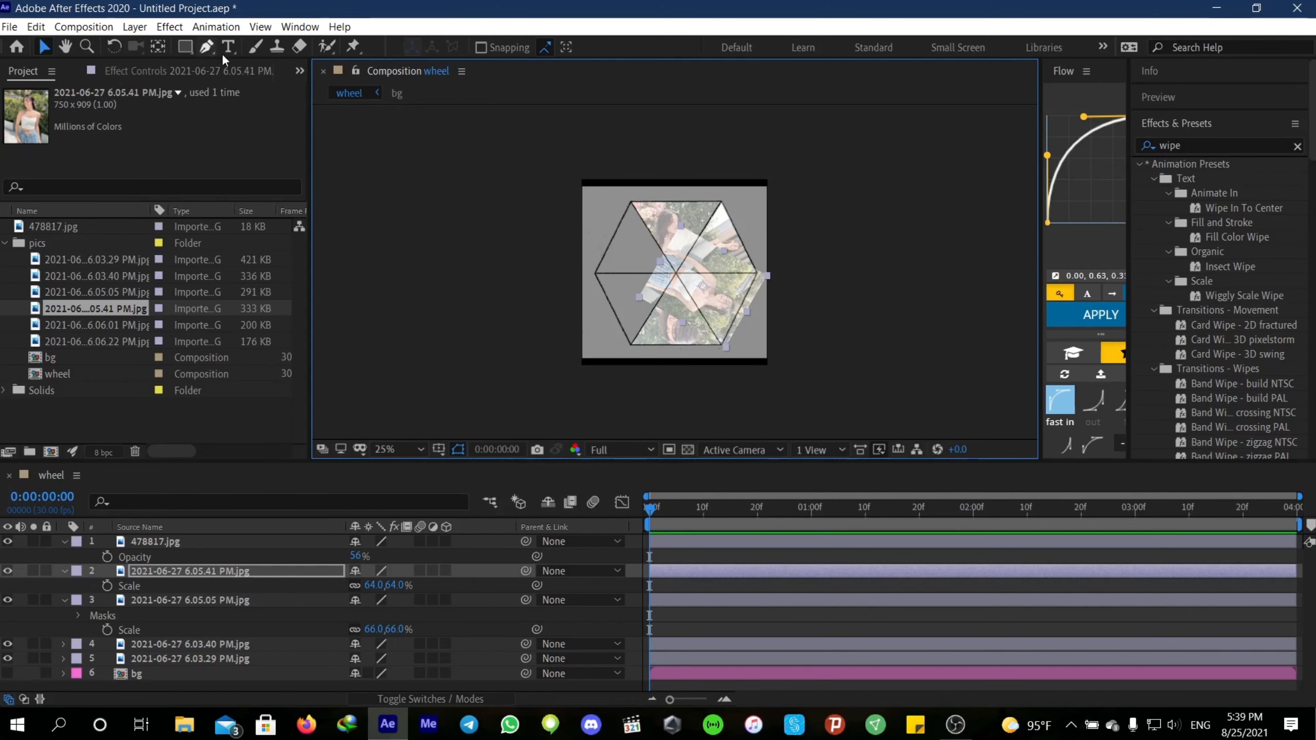
Mask the 6.05.41 PM photo with the Pen tool to the hexagon's lower-right triangle
left_click(207, 46)
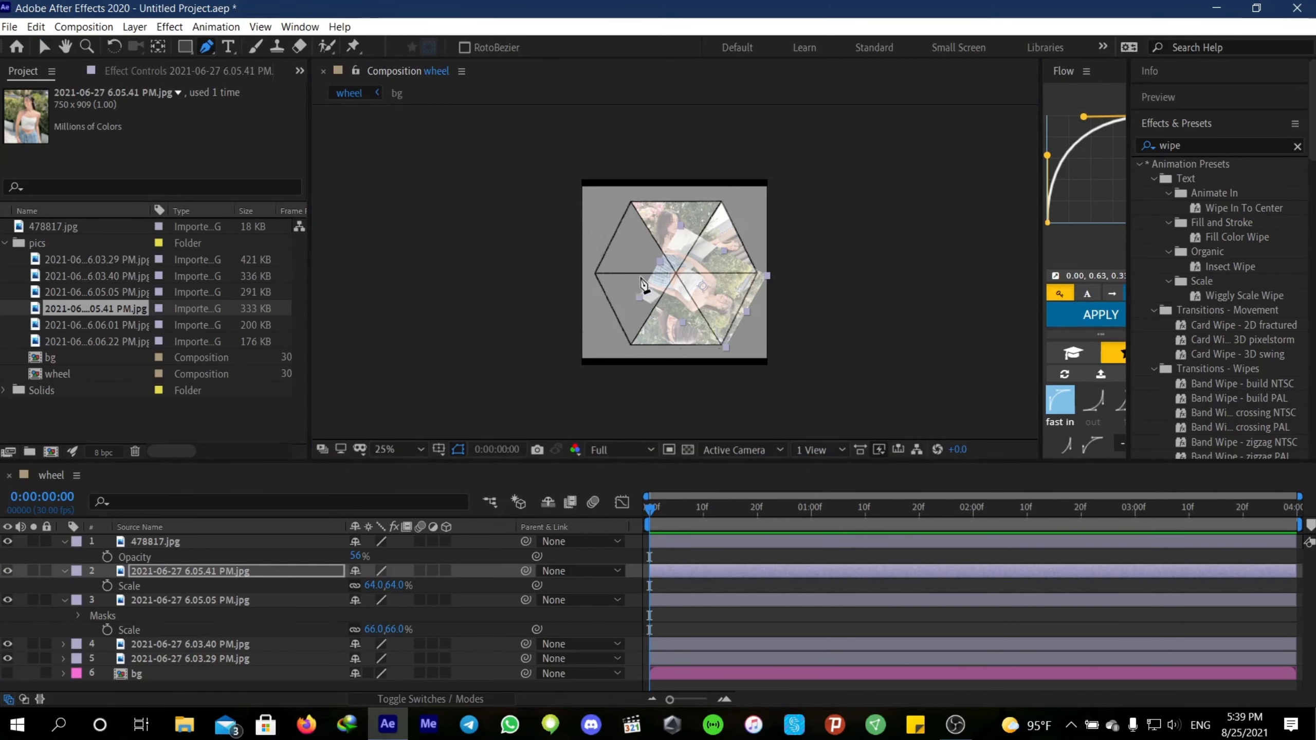
left_click(679, 274)
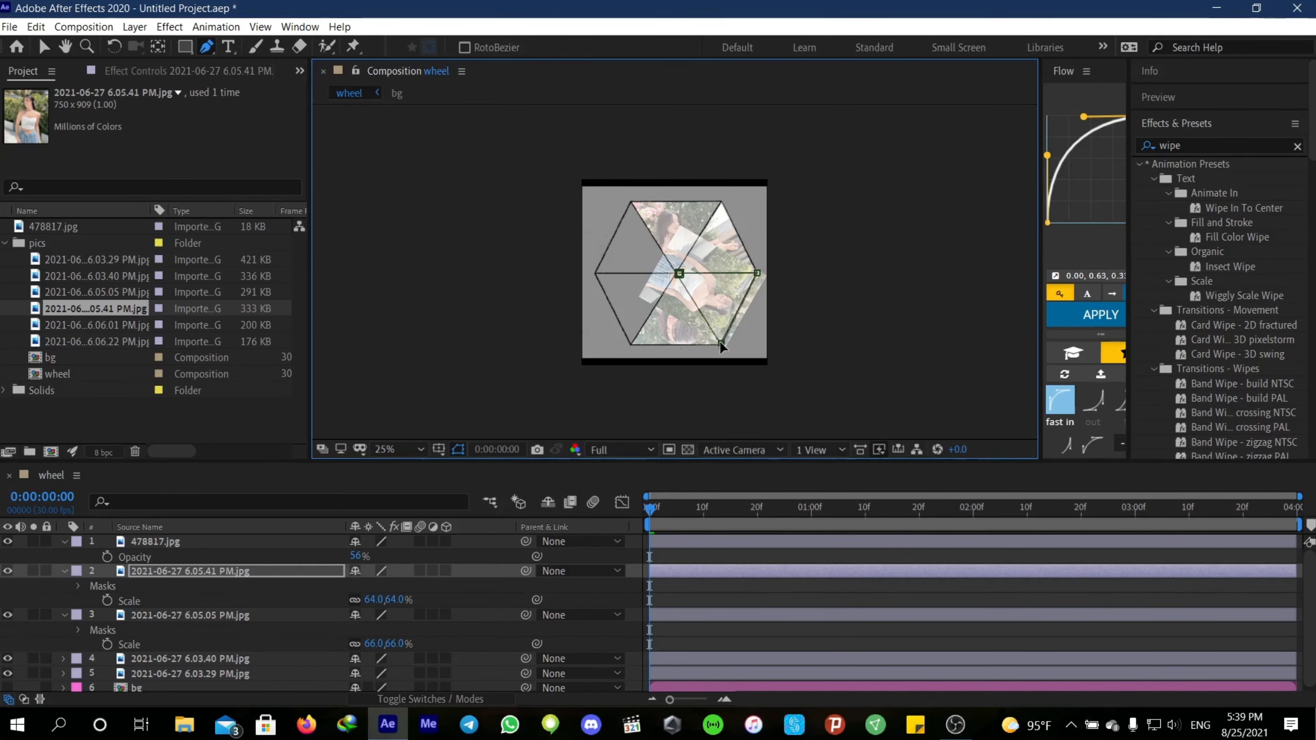
left_click(679, 273)
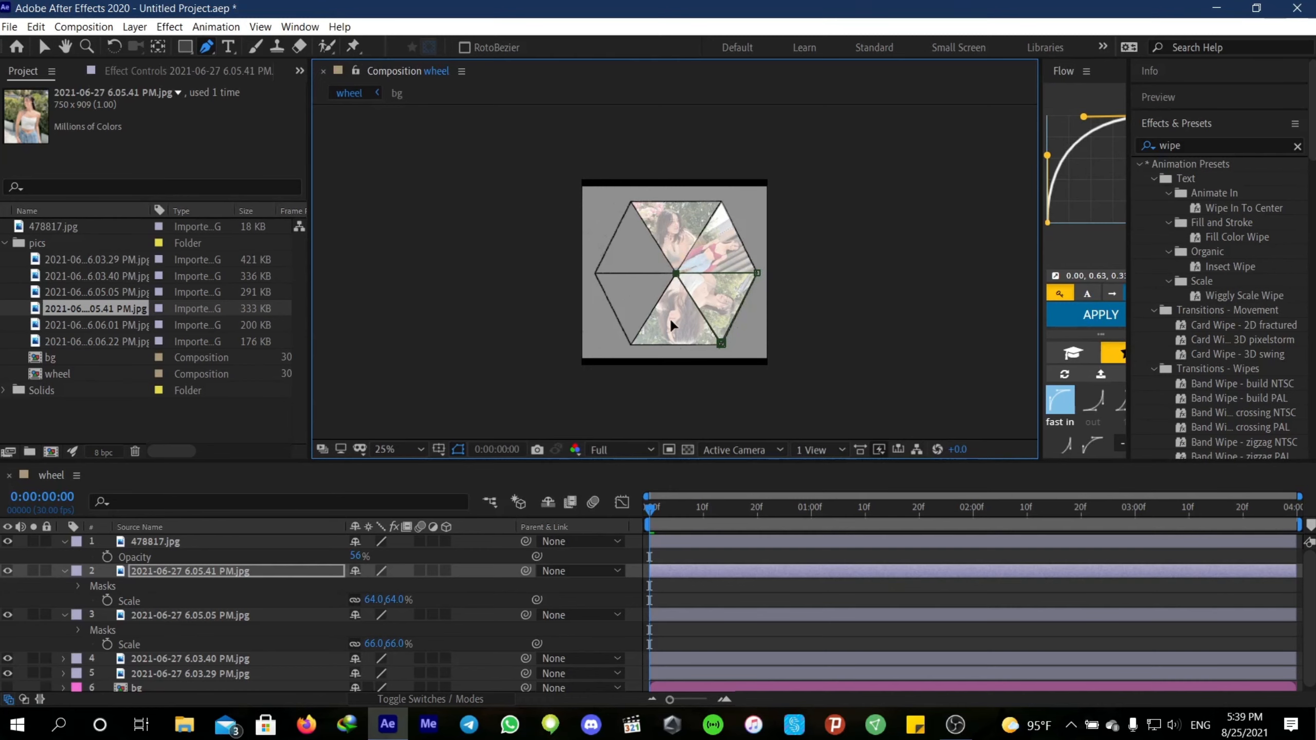
left_click(675, 631)
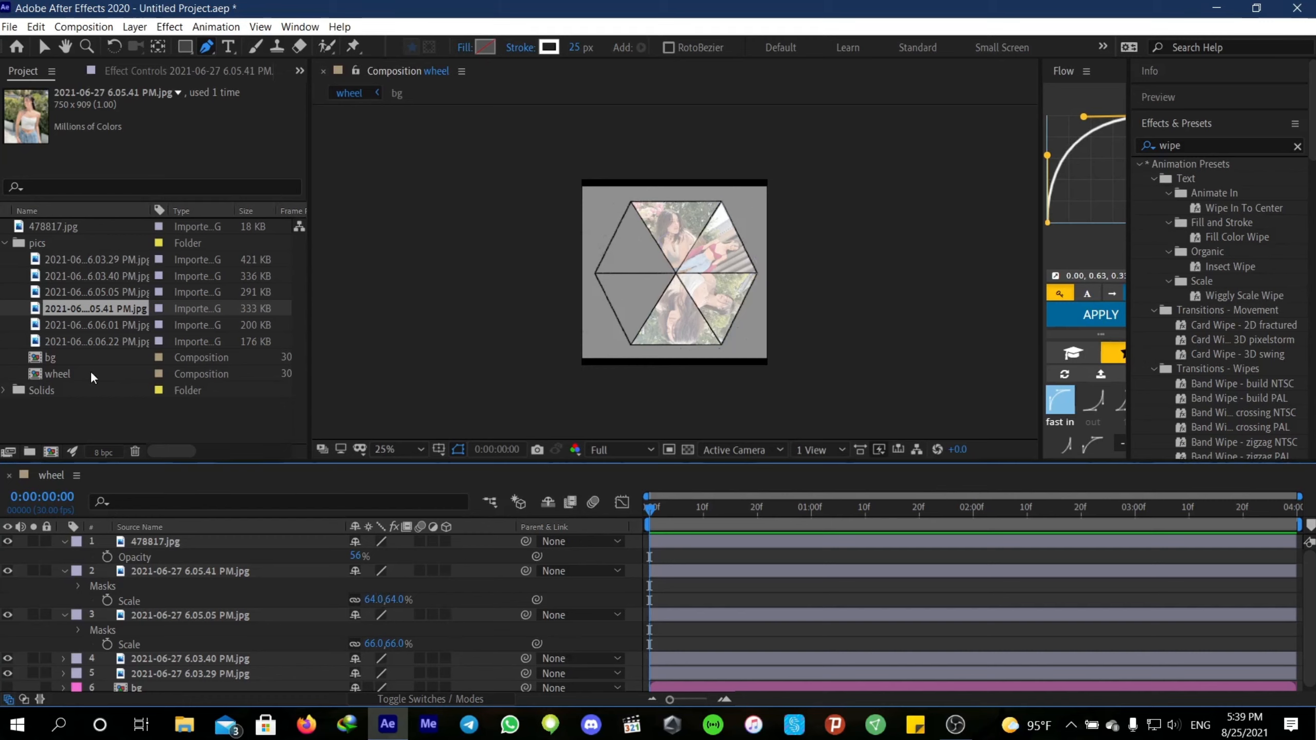
Add 2021-06-27 6.06.01 PM.jpg directly below 478817.jpg in the wheel composition and set its rotation to -60°
left_click(56, 322)
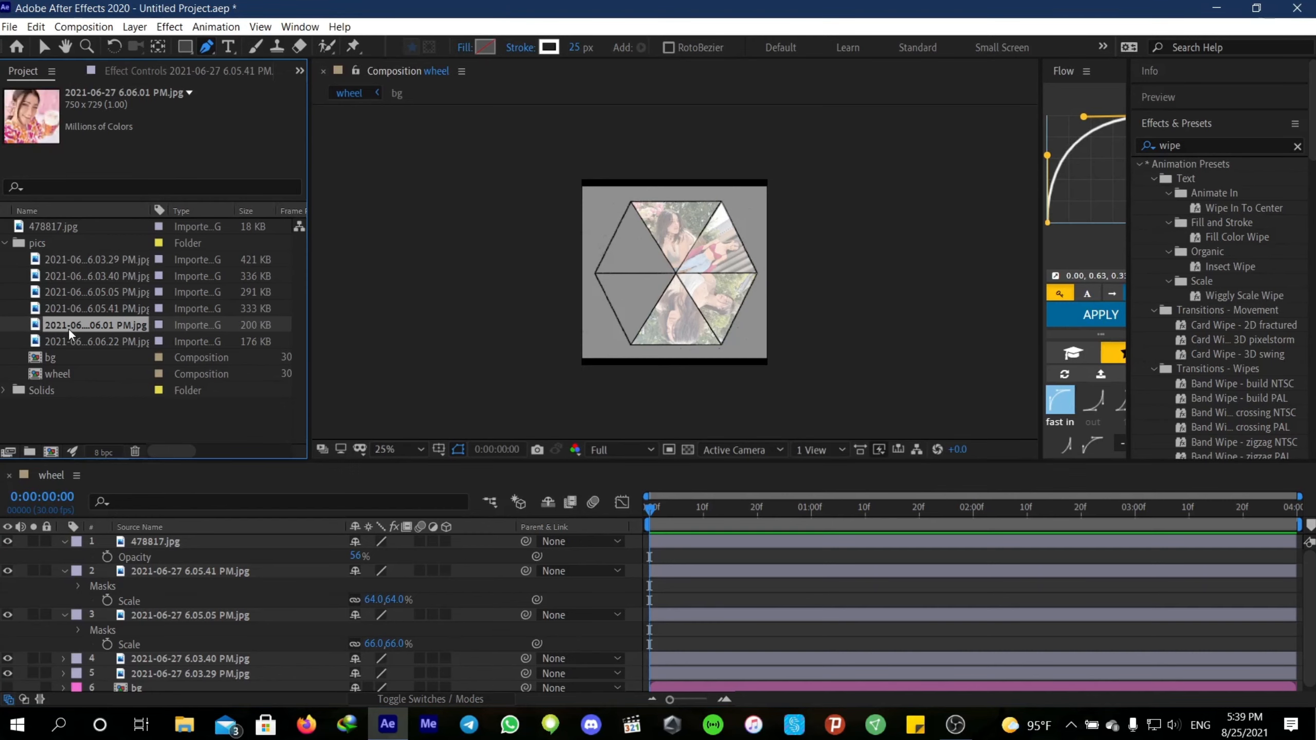
left_click_drag(85, 519, 78, 564)
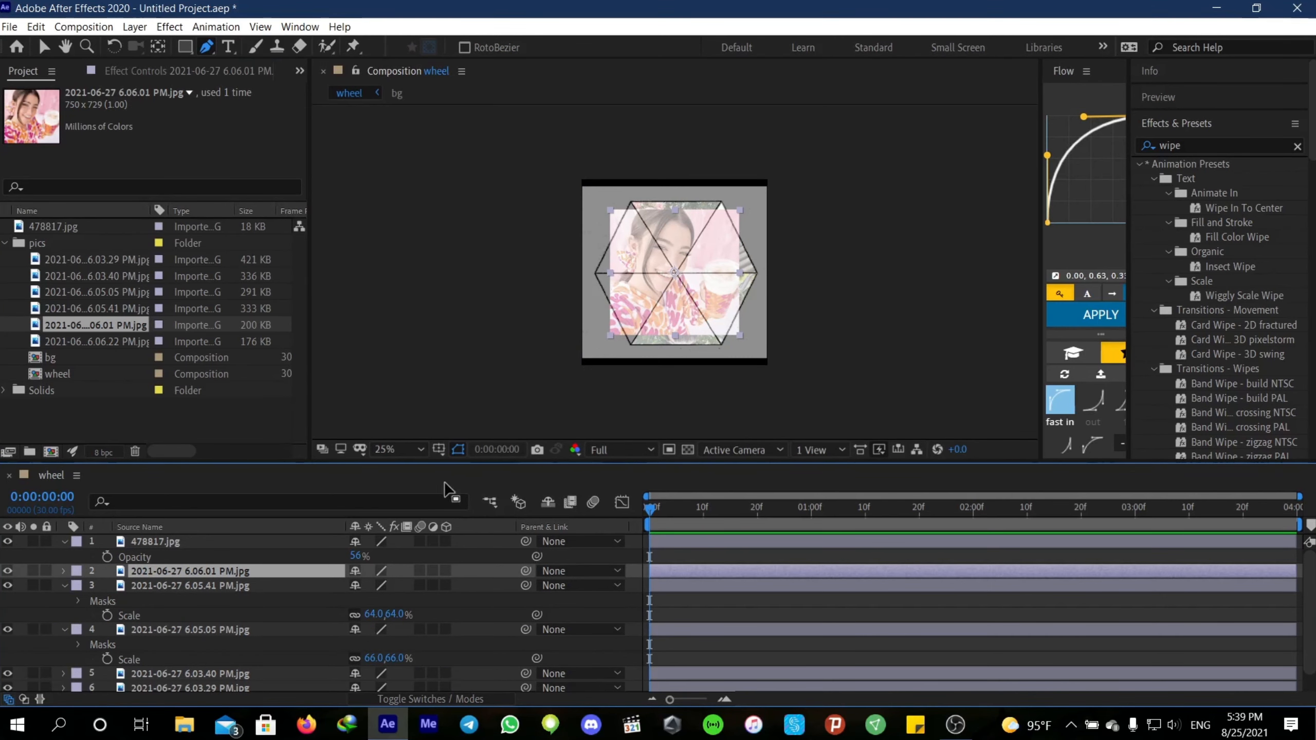
key("r")
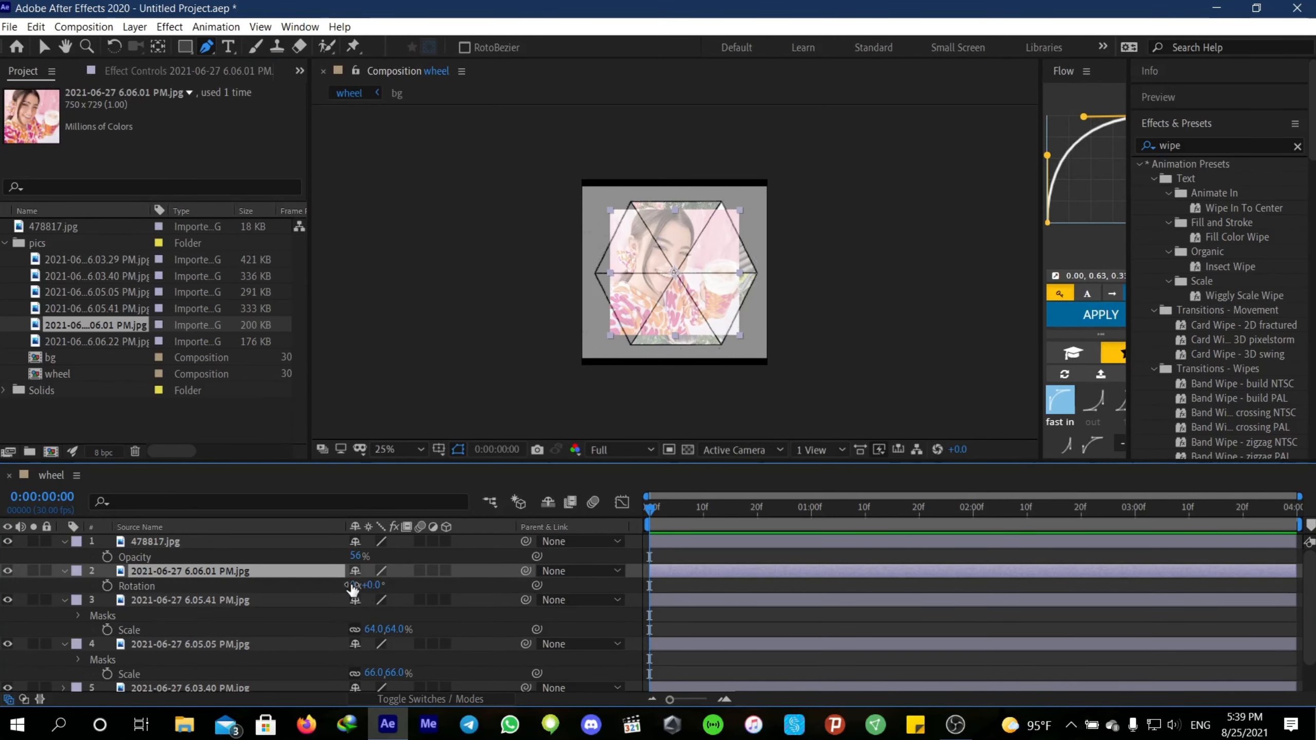
left_click(365, 587)
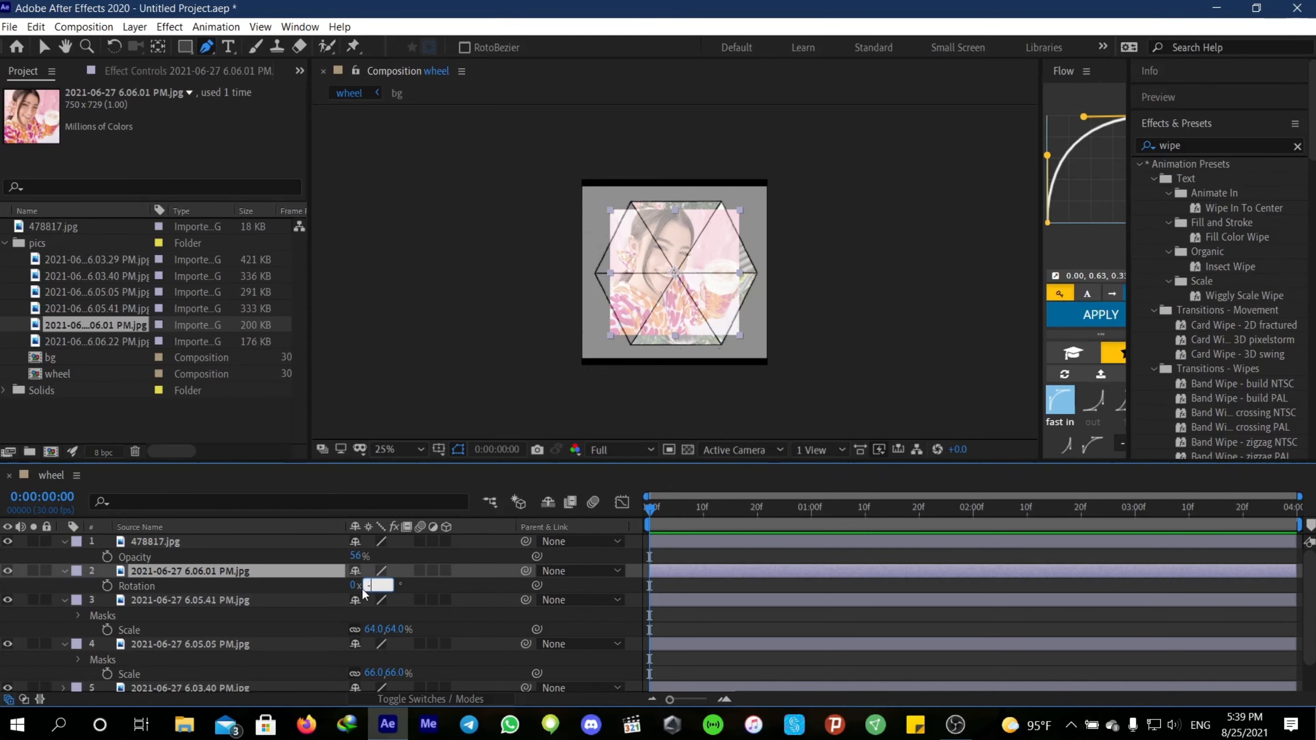
type("-60")
key("Return")
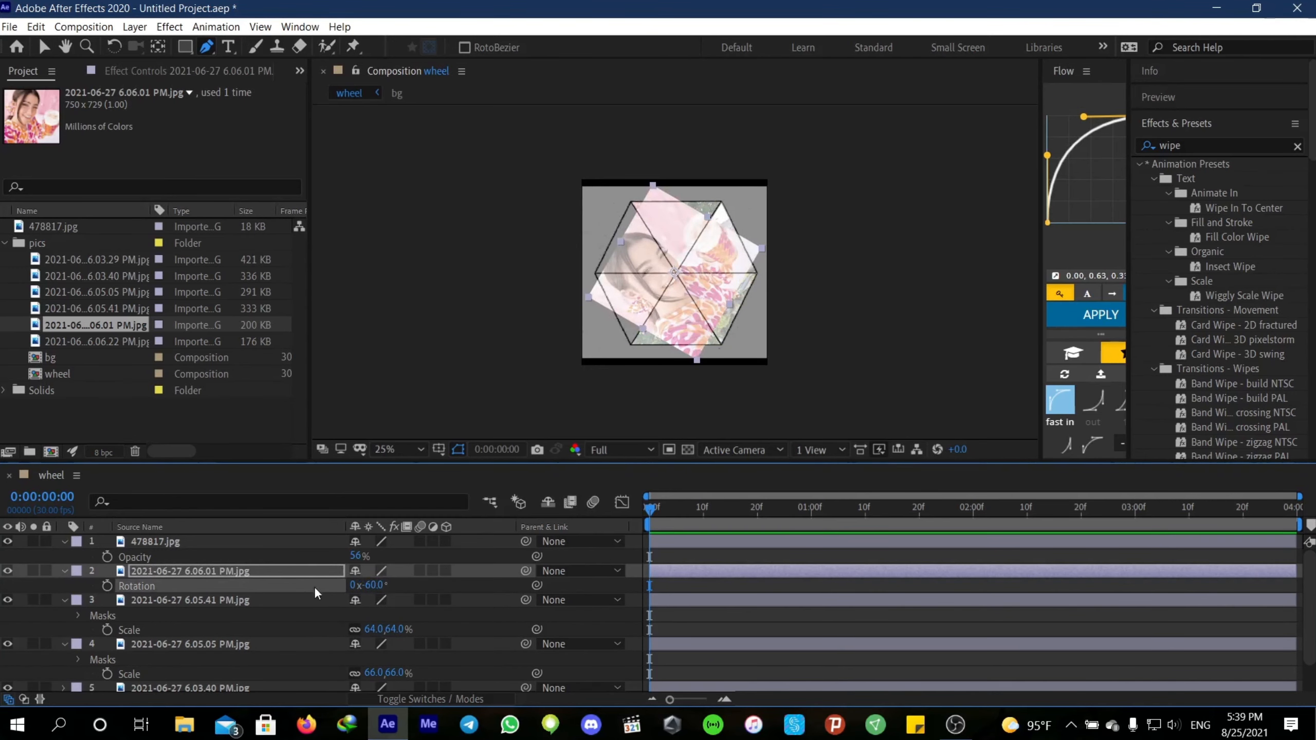
Scale the 6.06.01 PM photo to 61% and position it over the hexagon's upper-left triangle
key("s")
left_click_drag(372, 590, 364, 590)
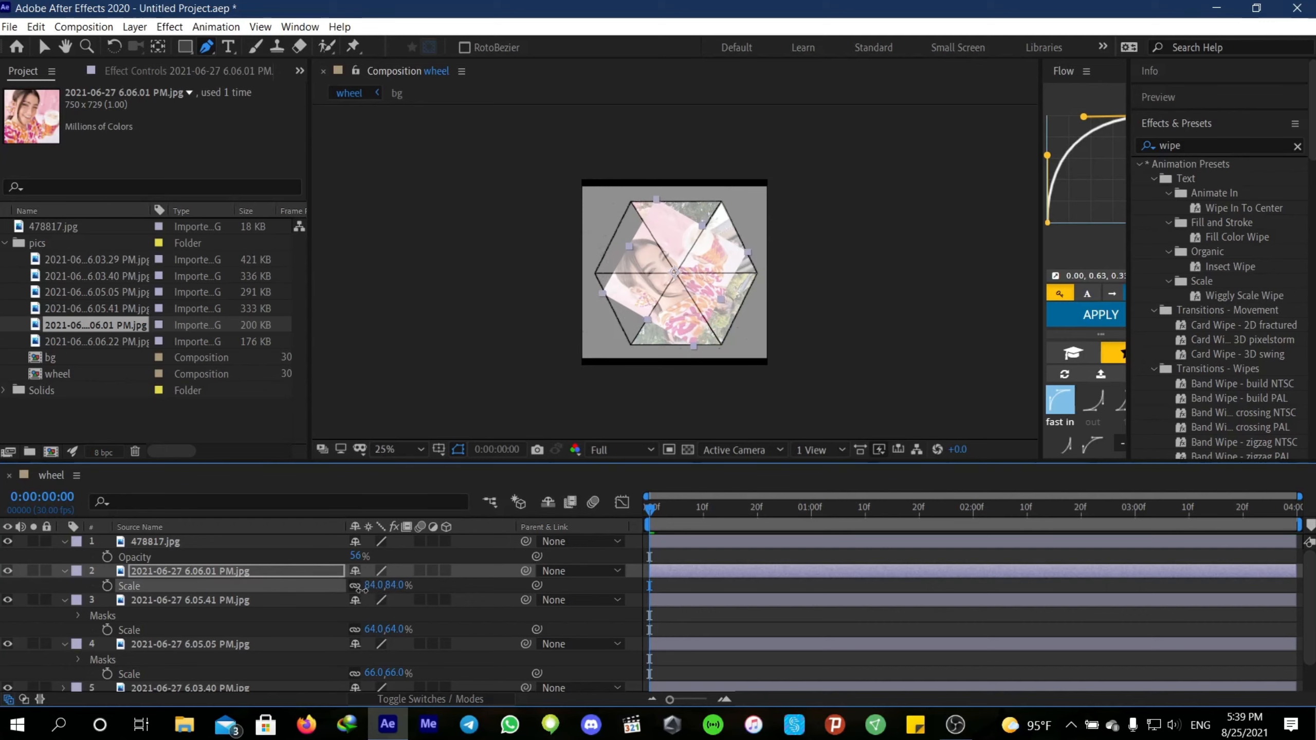
key("v")
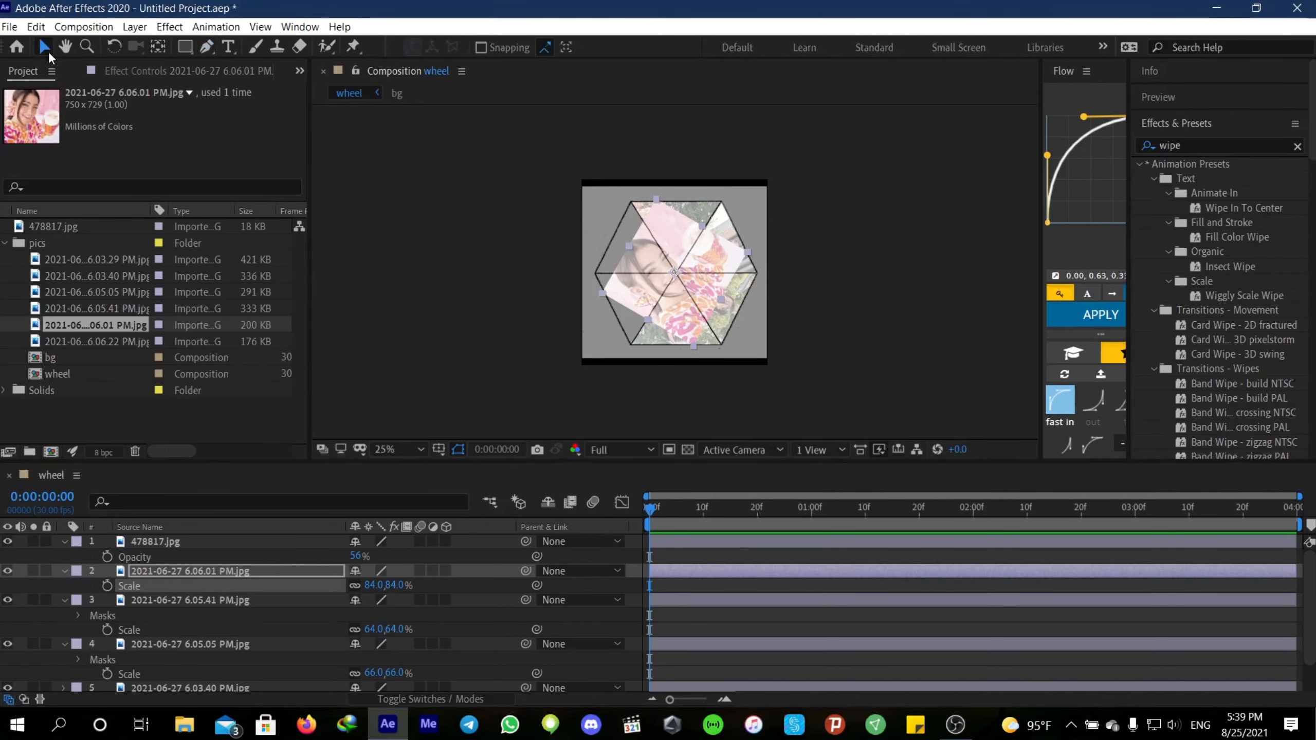
left_click_drag(672, 273, 652, 256)
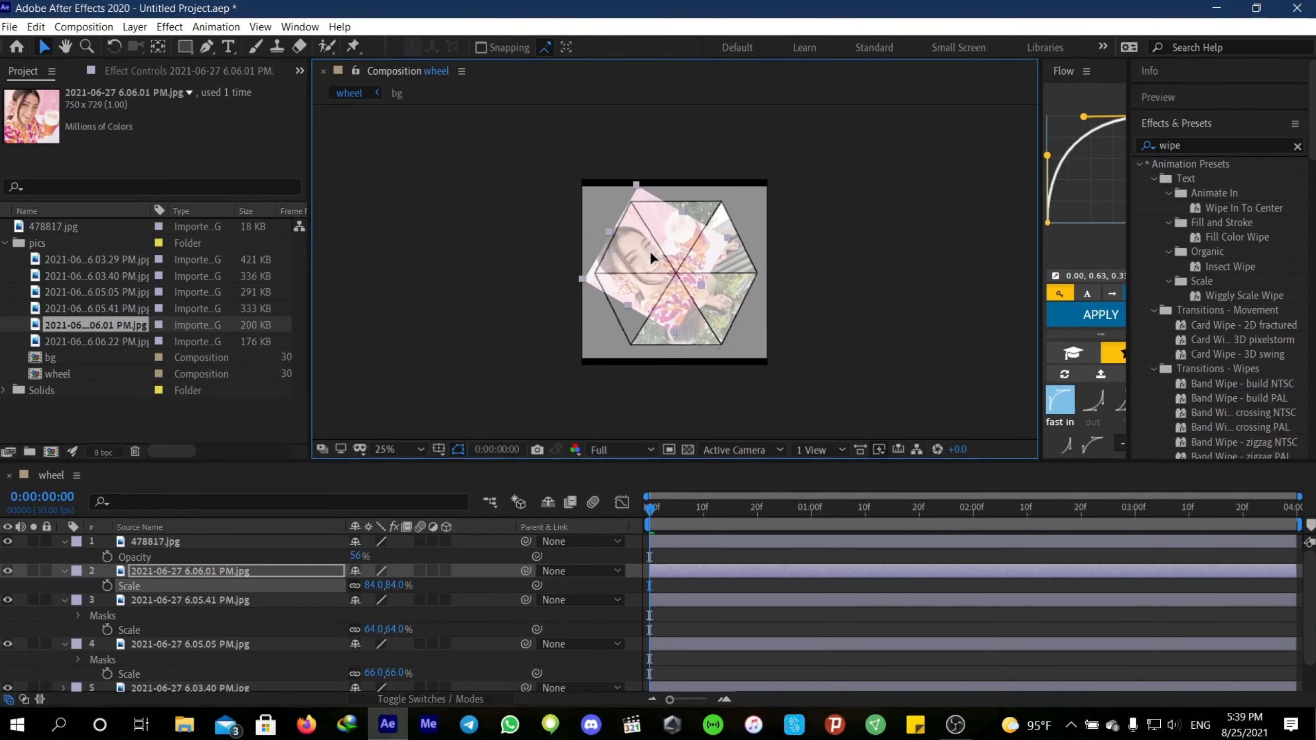
left_click_drag(372, 591, 357, 589)
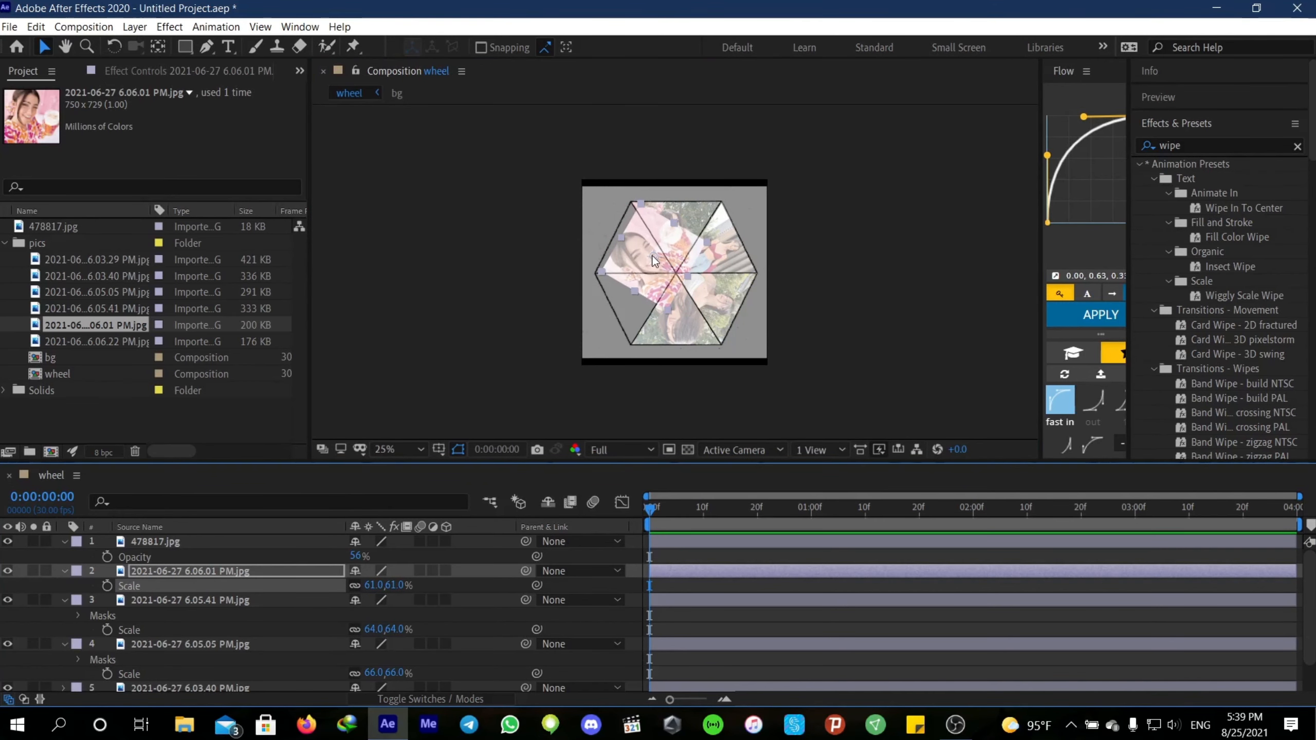
left_click_drag(652, 254, 639, 251)
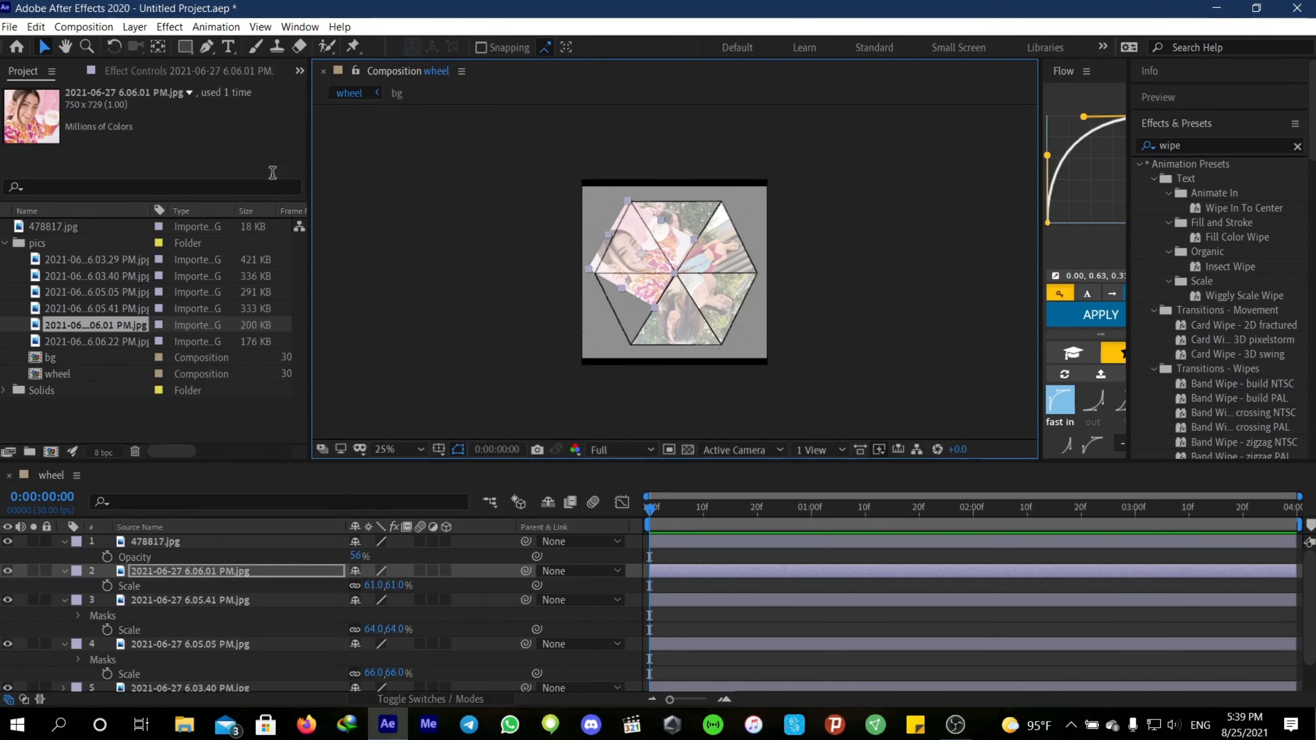
Mask the 6.06.01 PM photo with the Pen tool to the hexagon's upper-left triangle
left_click(207, 46)
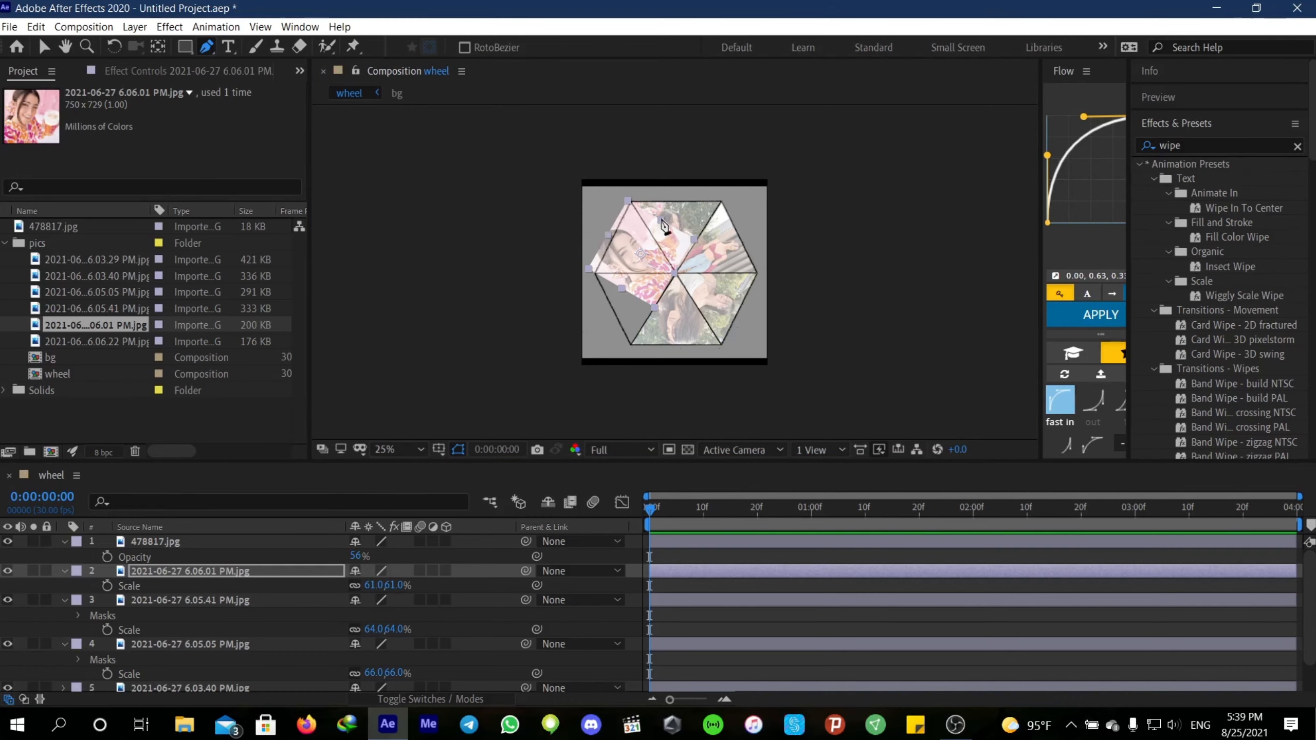
left_click(631, 202)
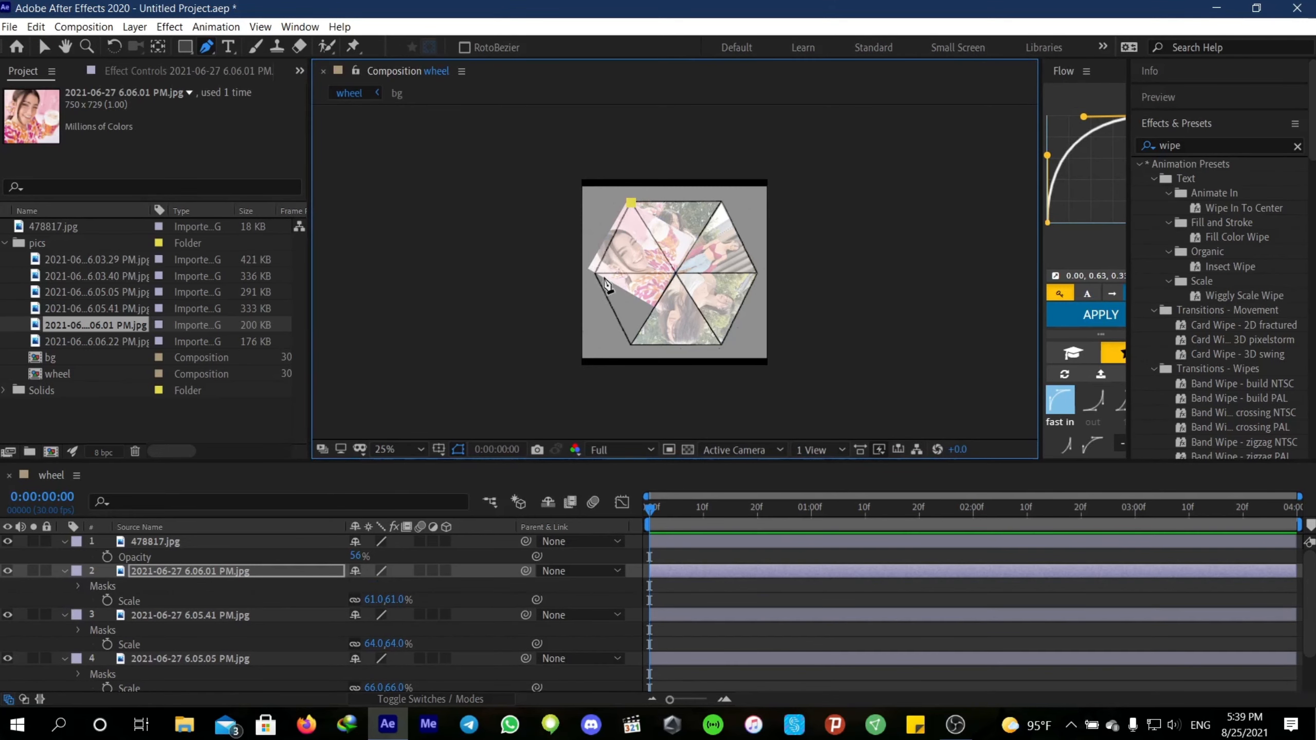
left_click(675, 270)
left_click(631, 203)
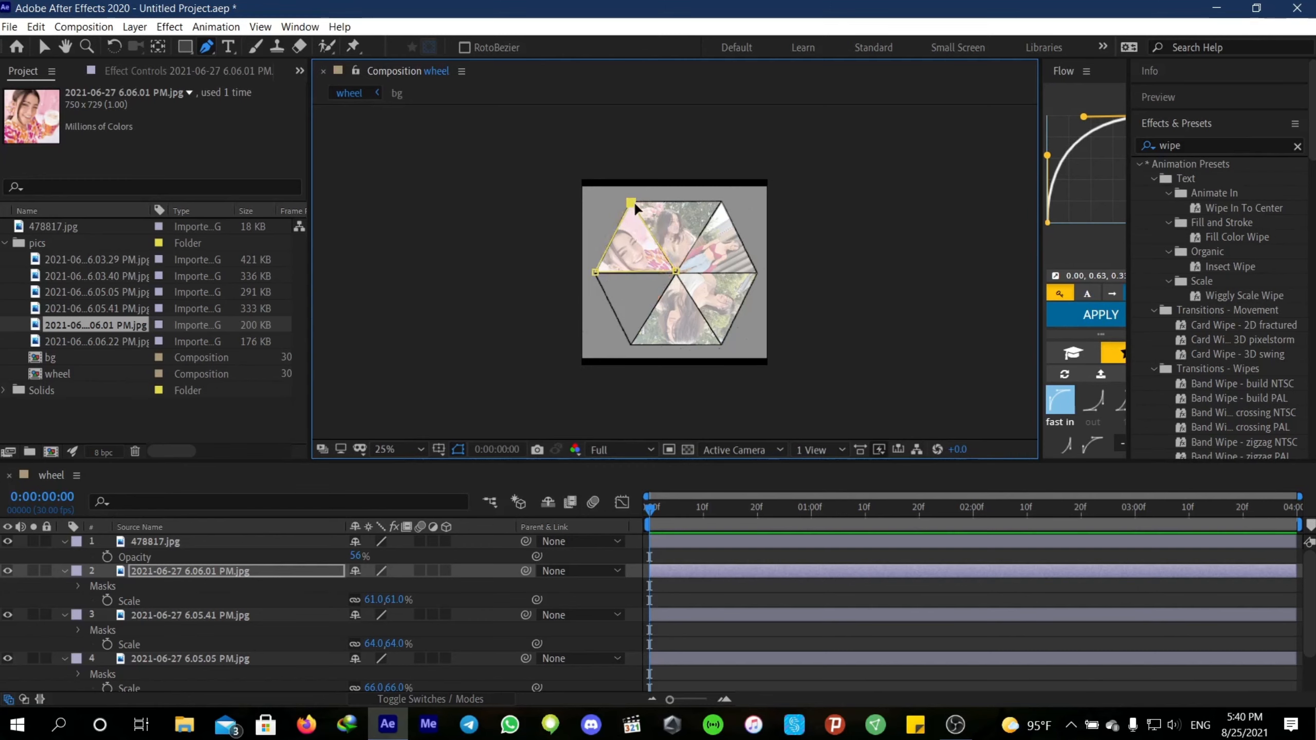
left_click(712, 601)
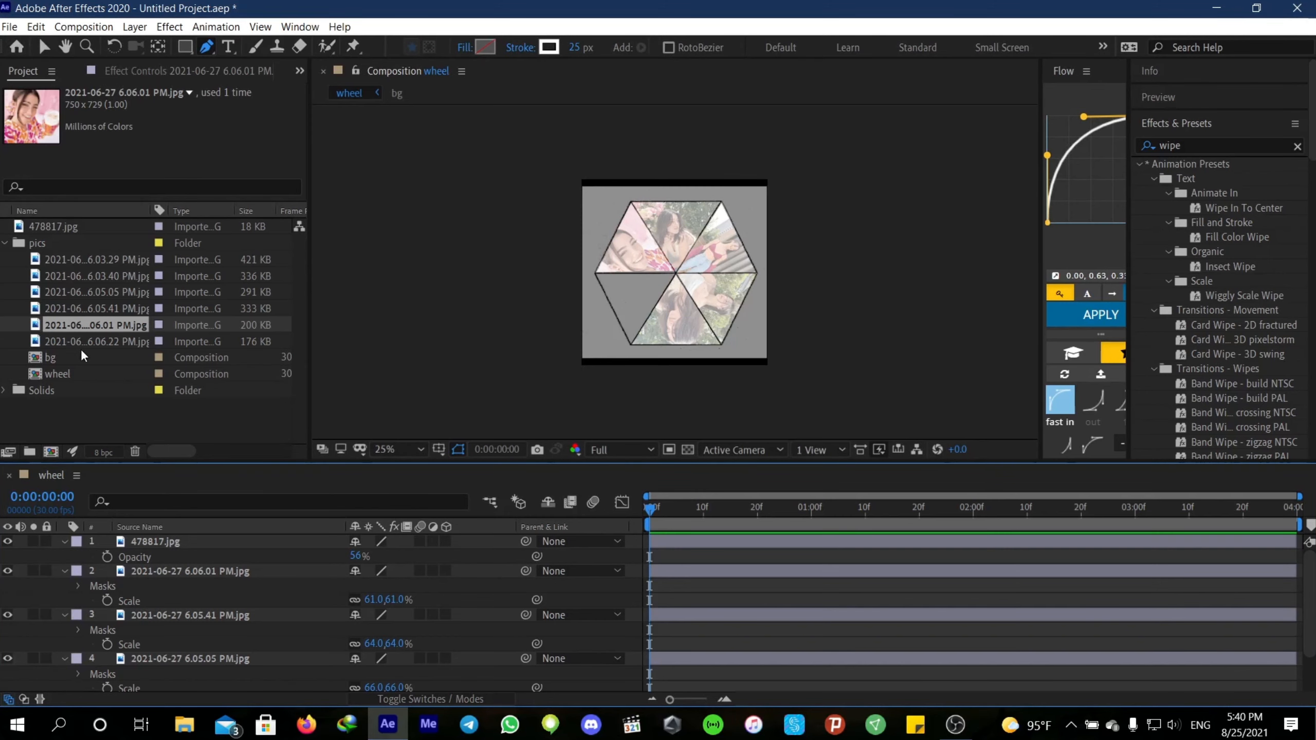
Add 2021-06-27 6.06.22 PM.jpg directly below 478817.jpg in the wheel composition and set its rotation to -120°
left_click_drag(83, 342, 124, 564)
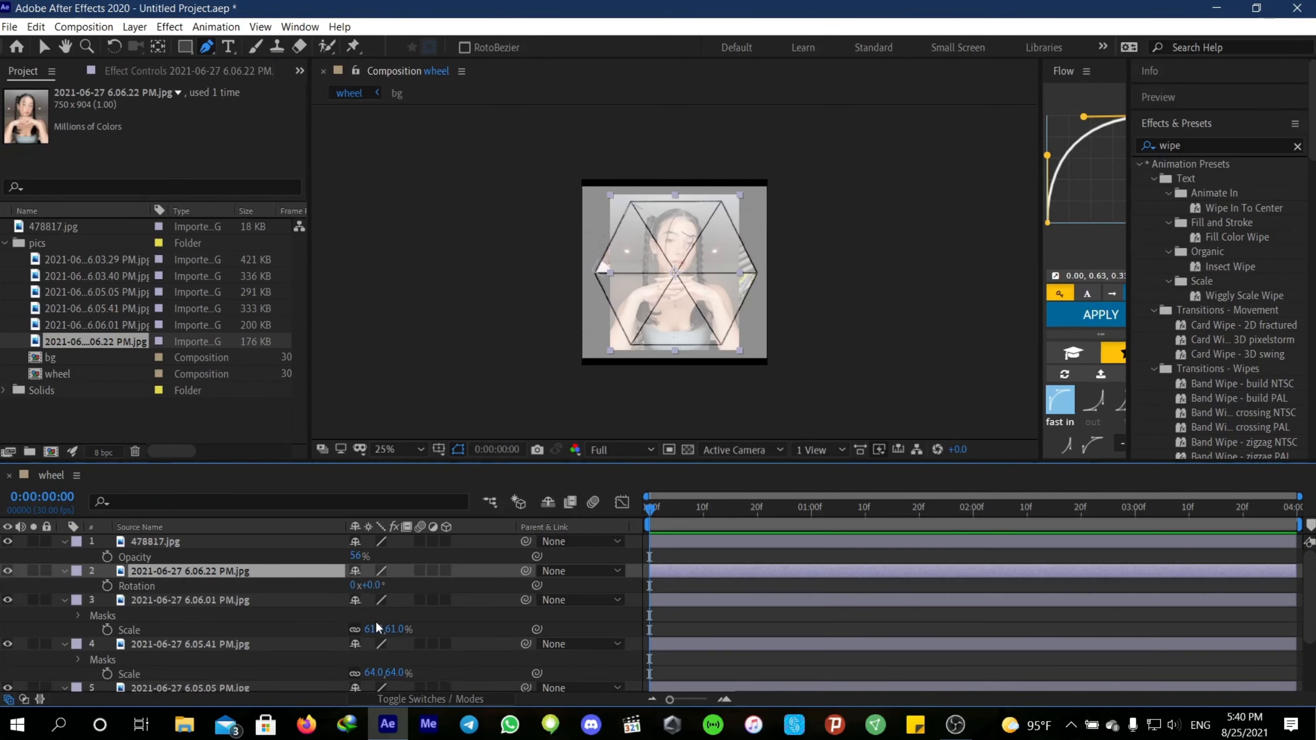
key("r")
left_click(371, 585)
type("-120")
key("Return")
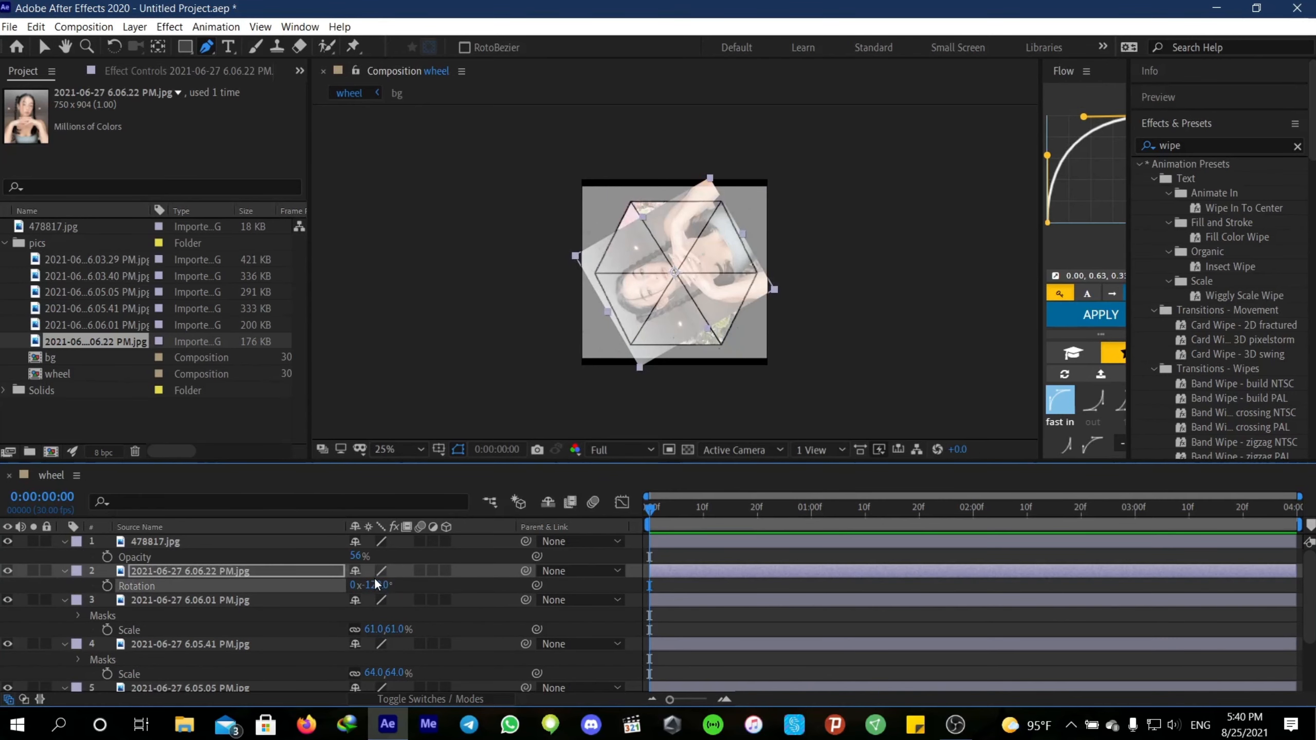
Scale the 6.06.22 PM photo to 66% and position it over the hexagon's lower-left triangle
key("s")
left_click_drag(374, 590, 353, 589)
left_click(44, 48)
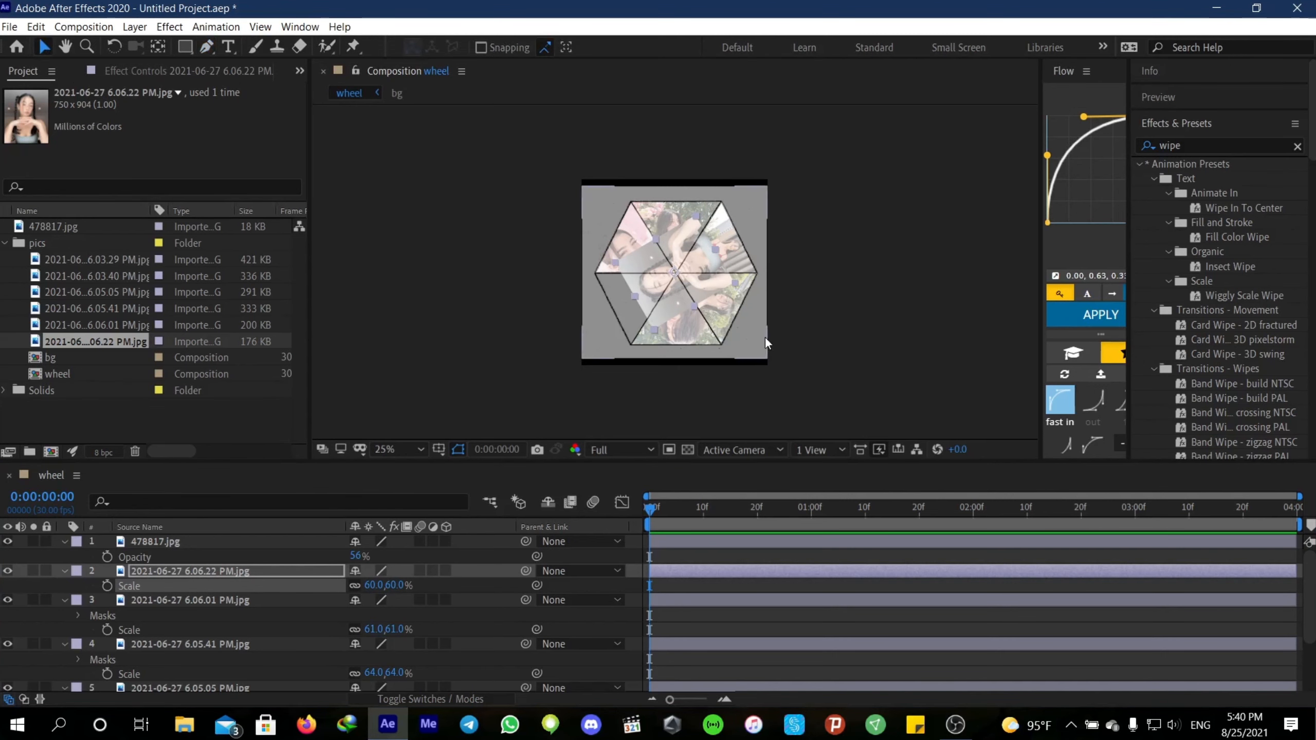
left_click_drag(673, 272, 635, 289)
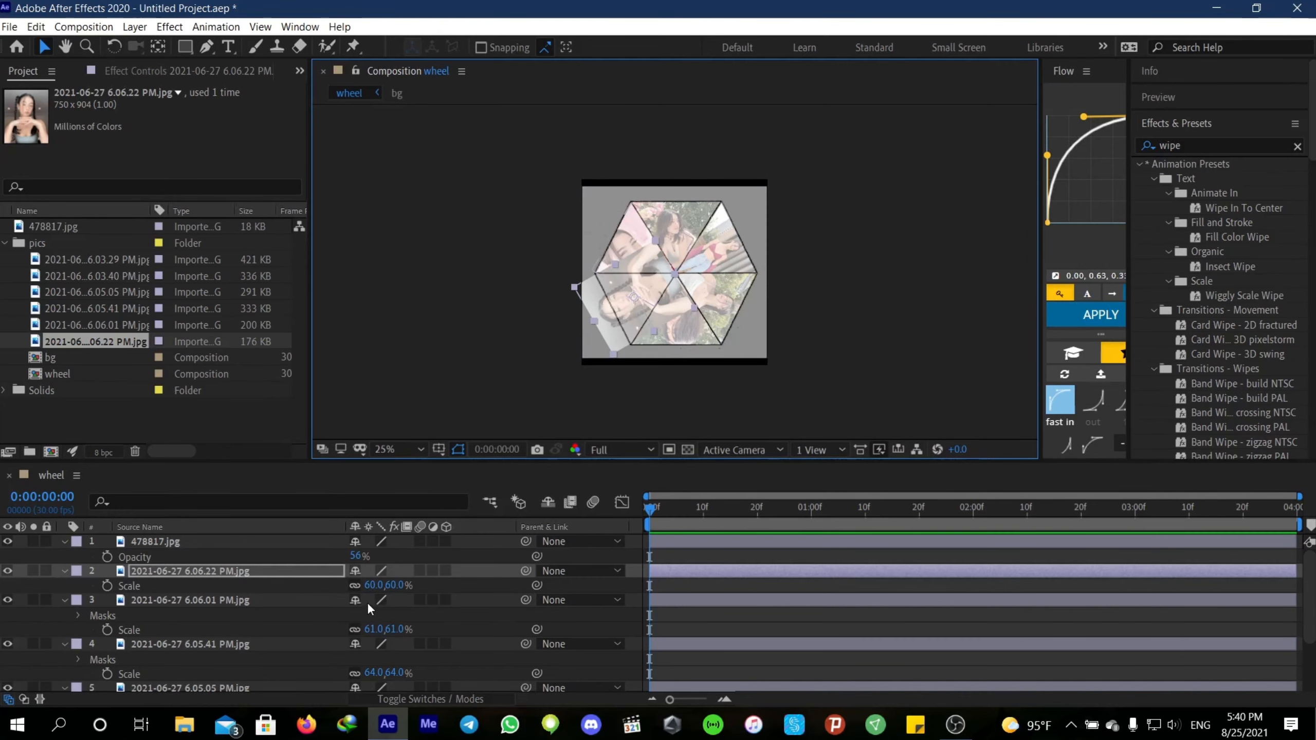
left_click_drag(372, 585, 372, 585)
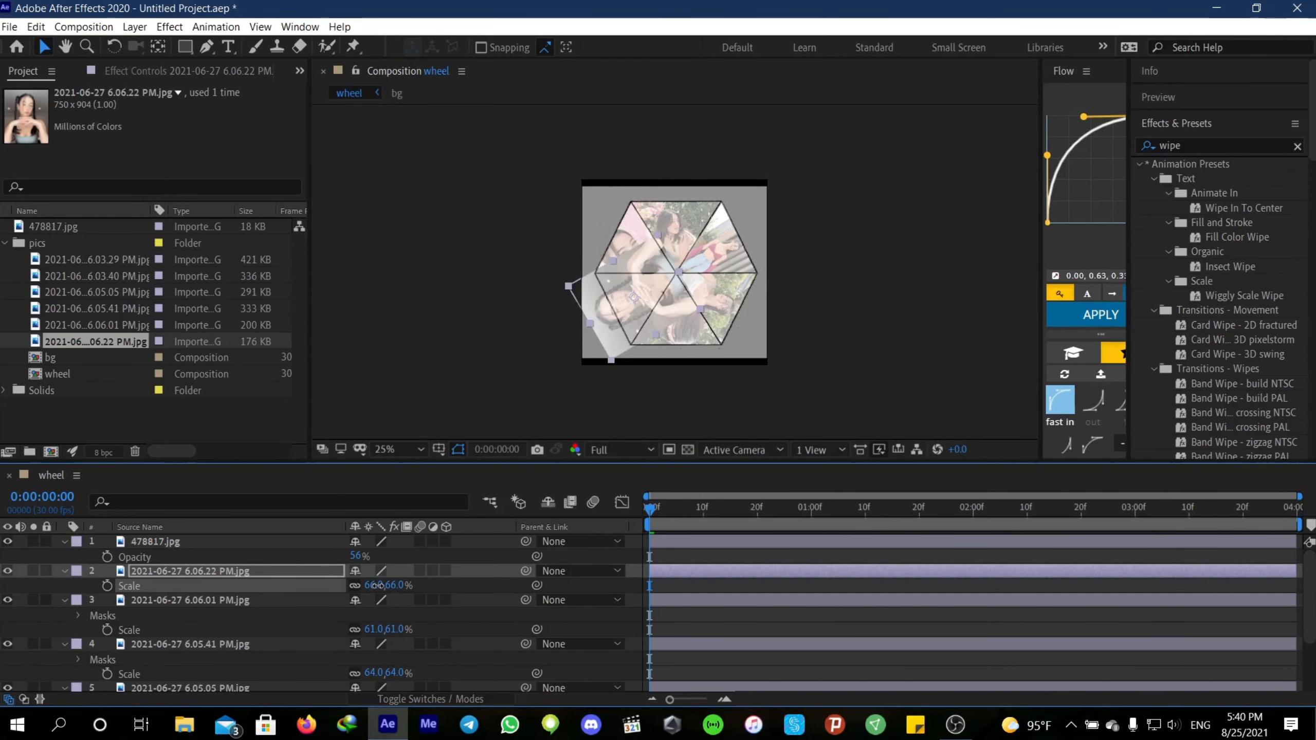
left_click_drag(640, 294, 652, 286)
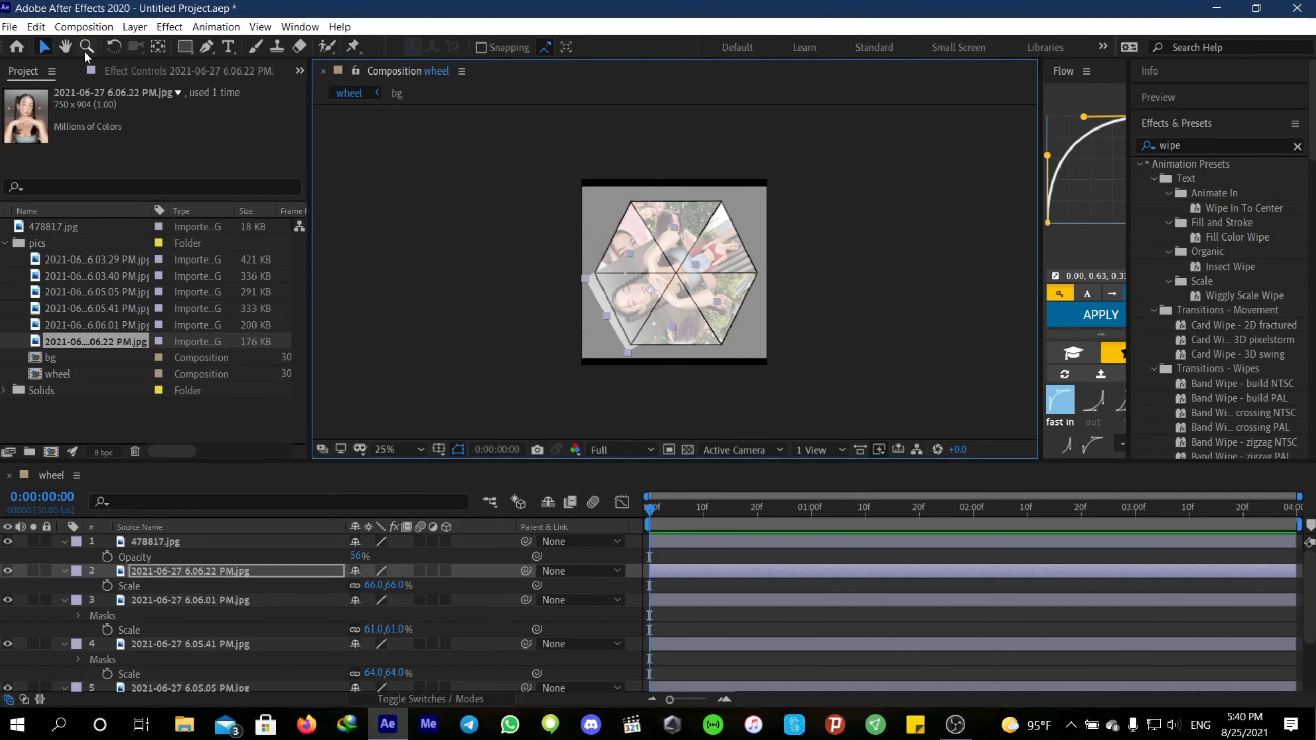
Mask the 6.06.22 PM photo with the Pen tool to the hexagon's lower-left triangle and adjust the mask's outer corners to the outline
left_click(207, 47)
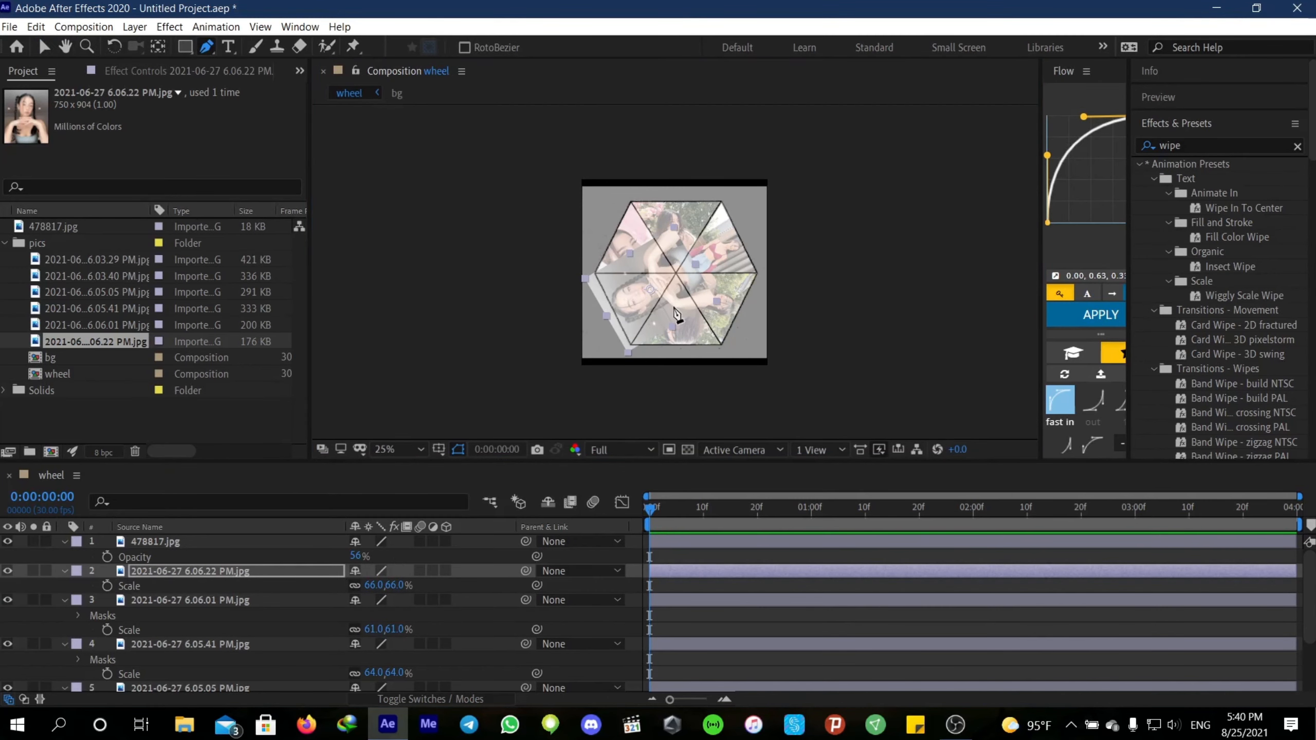
left_click(675, 274)
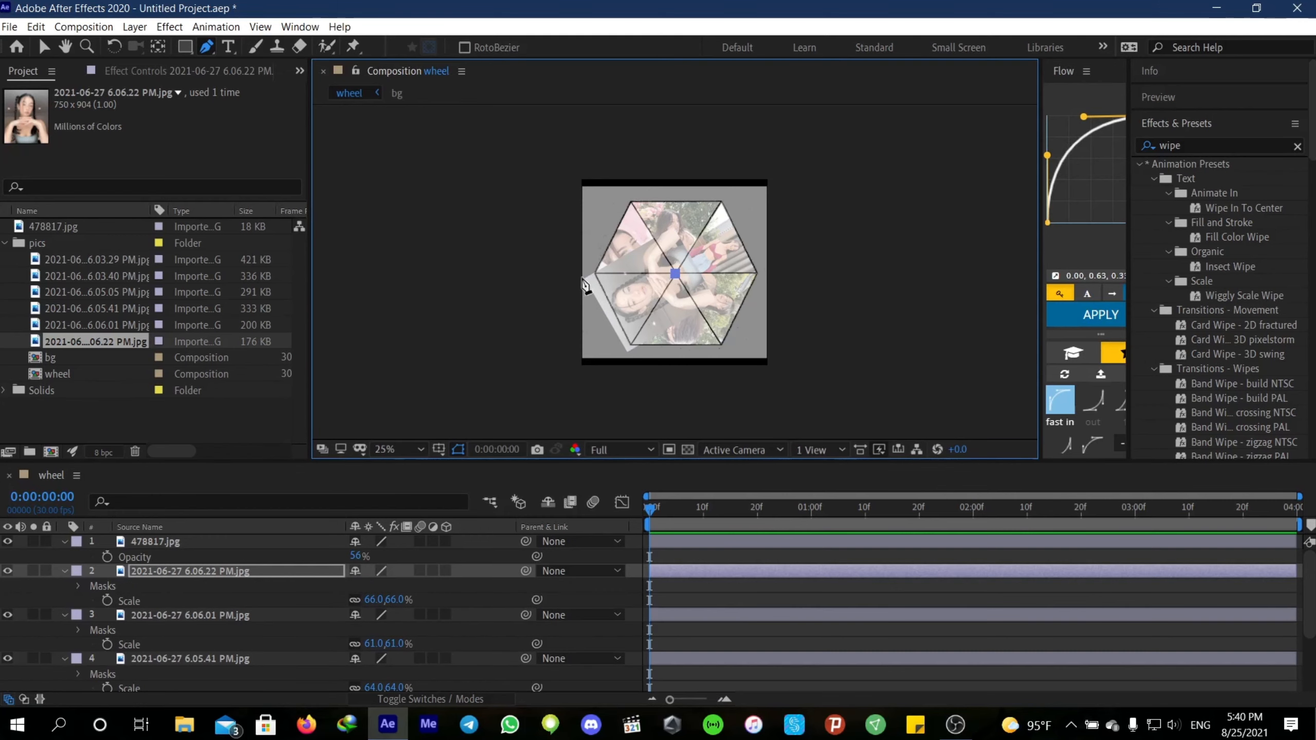
left_click(631, 342)
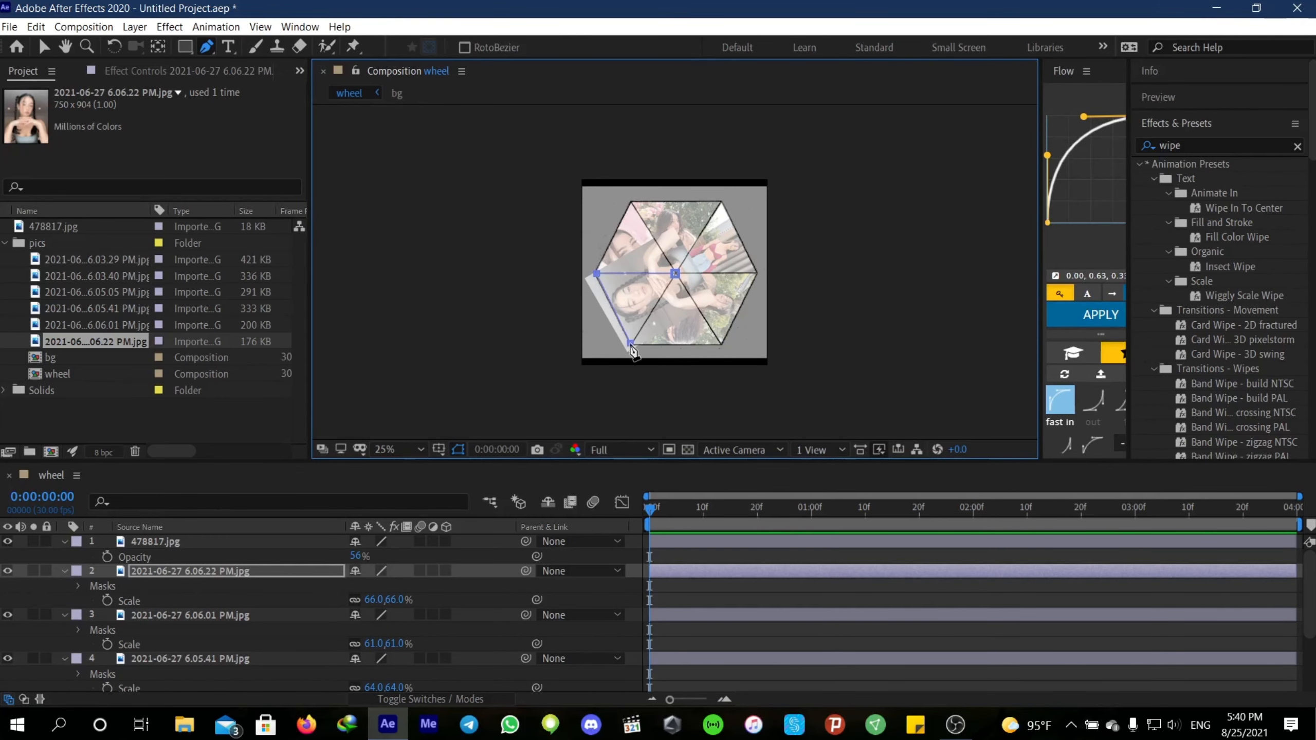
left_click(675, 274)
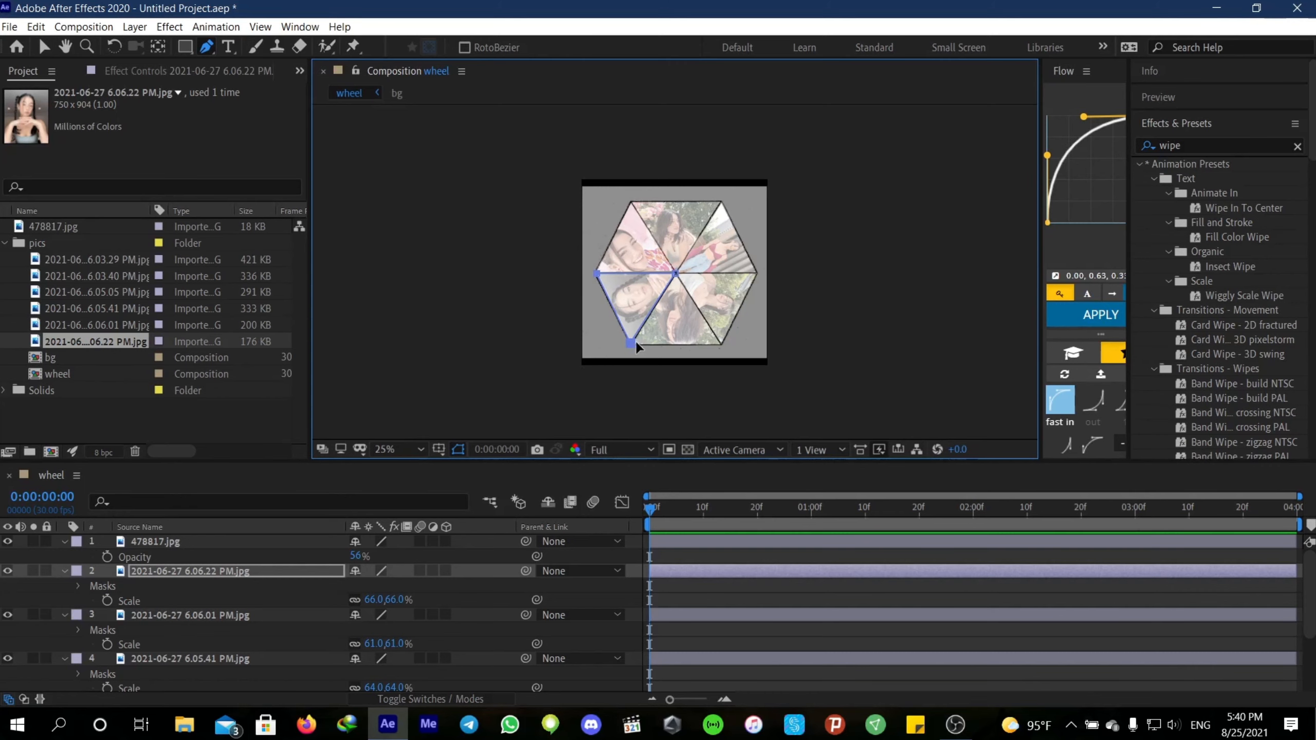
left_click_drag(634, 340, 635, 342)
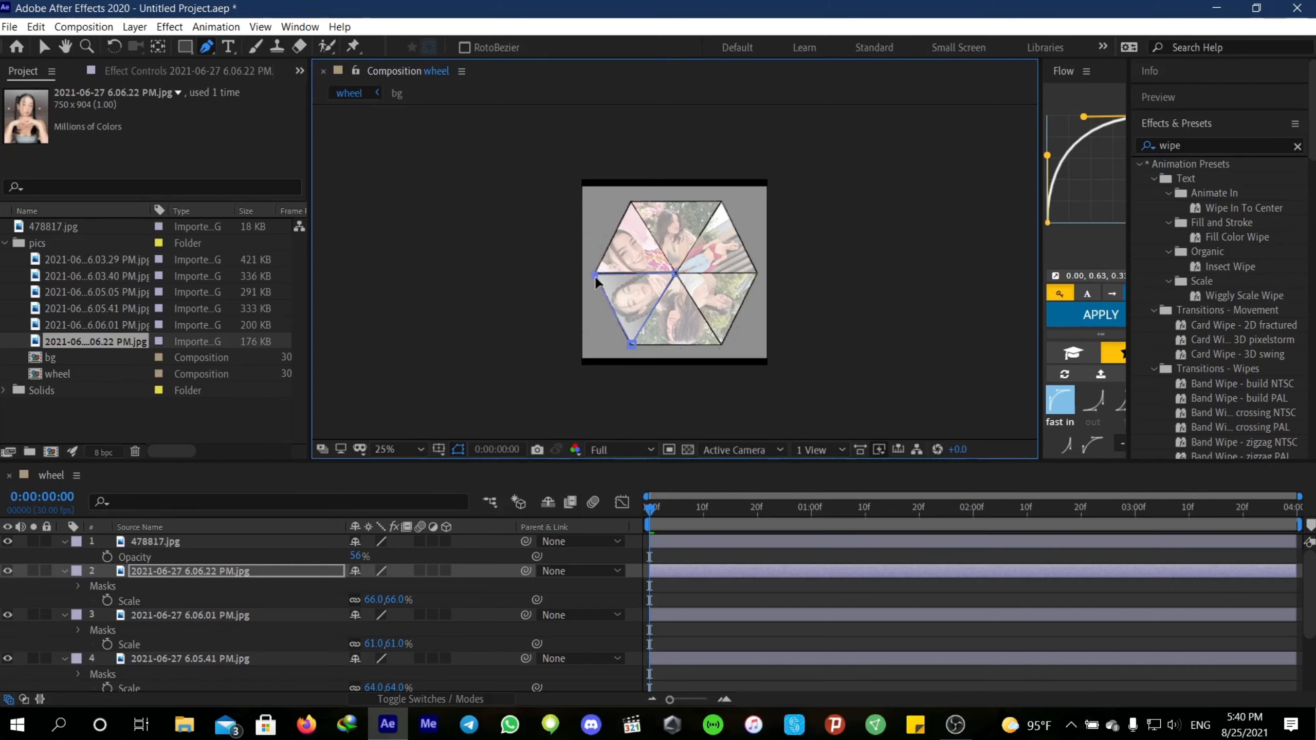
left_click(693, 591)
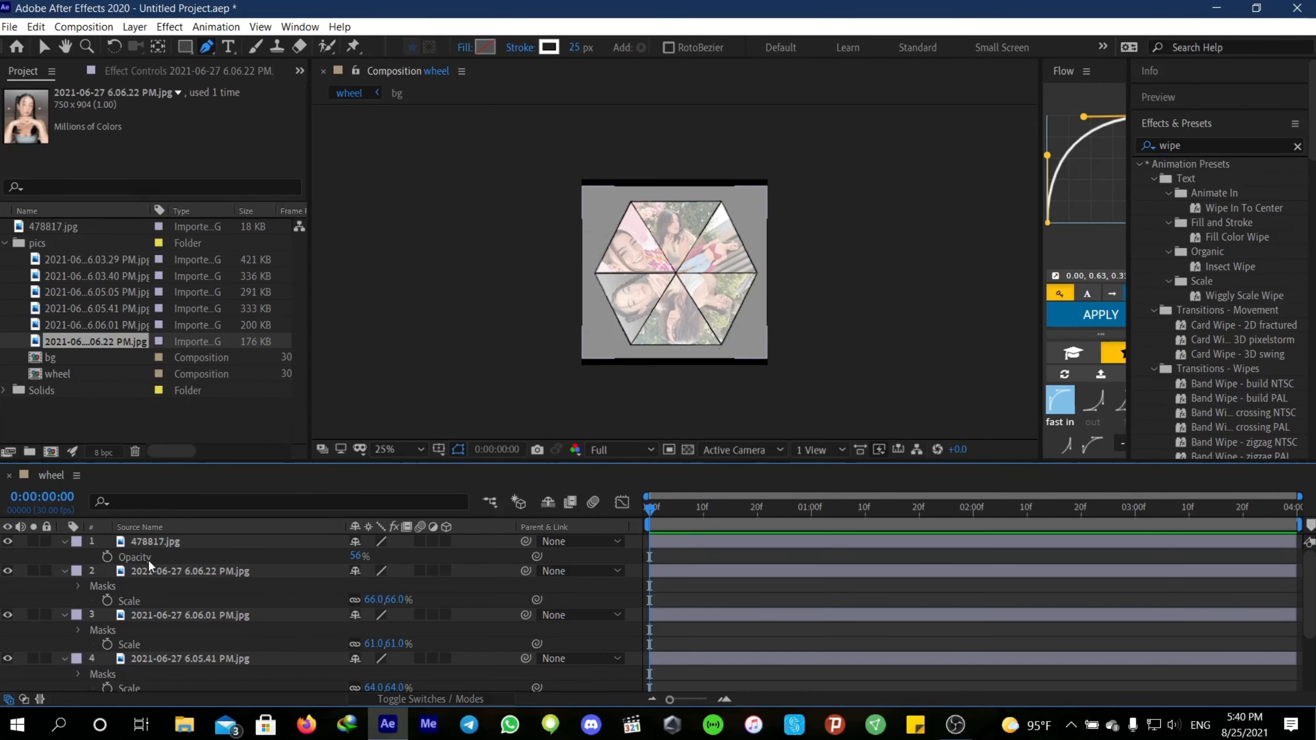
Delete the 478817.jpg hexagon template layer from the wheel composition
left_click(175, 544)
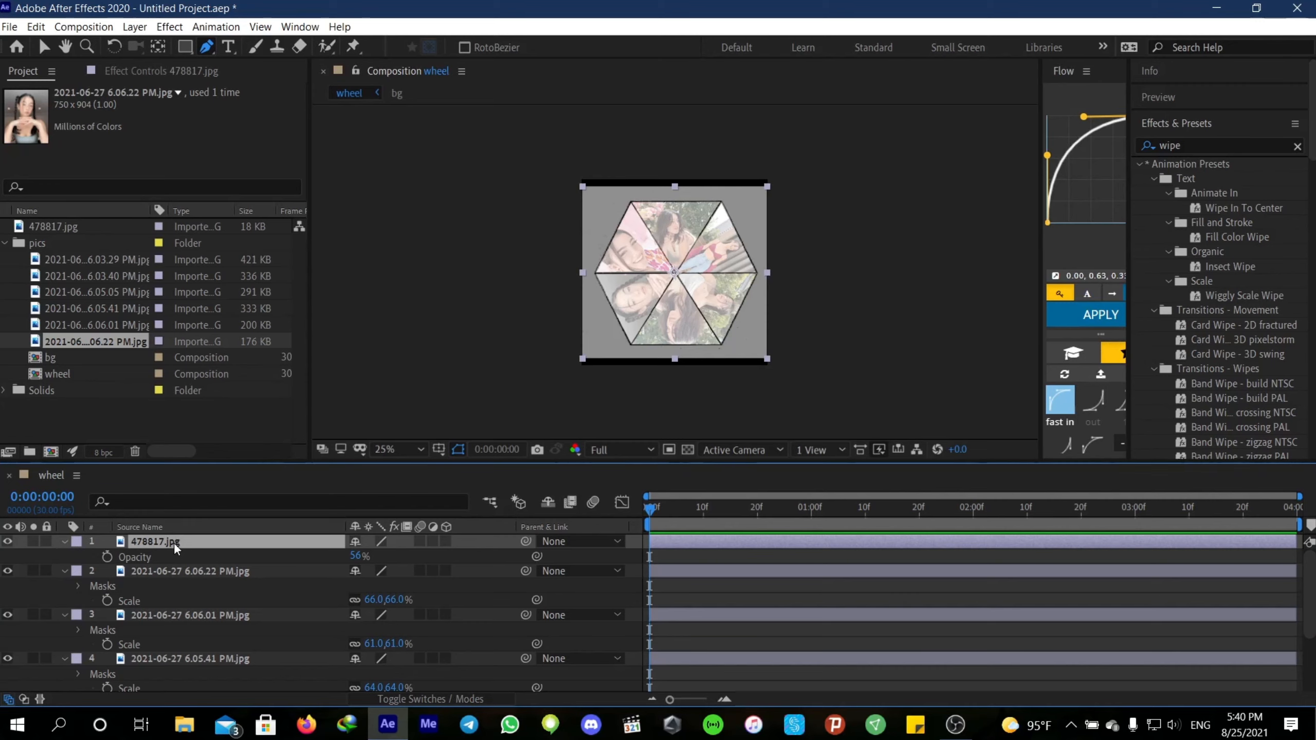
key("Delete")
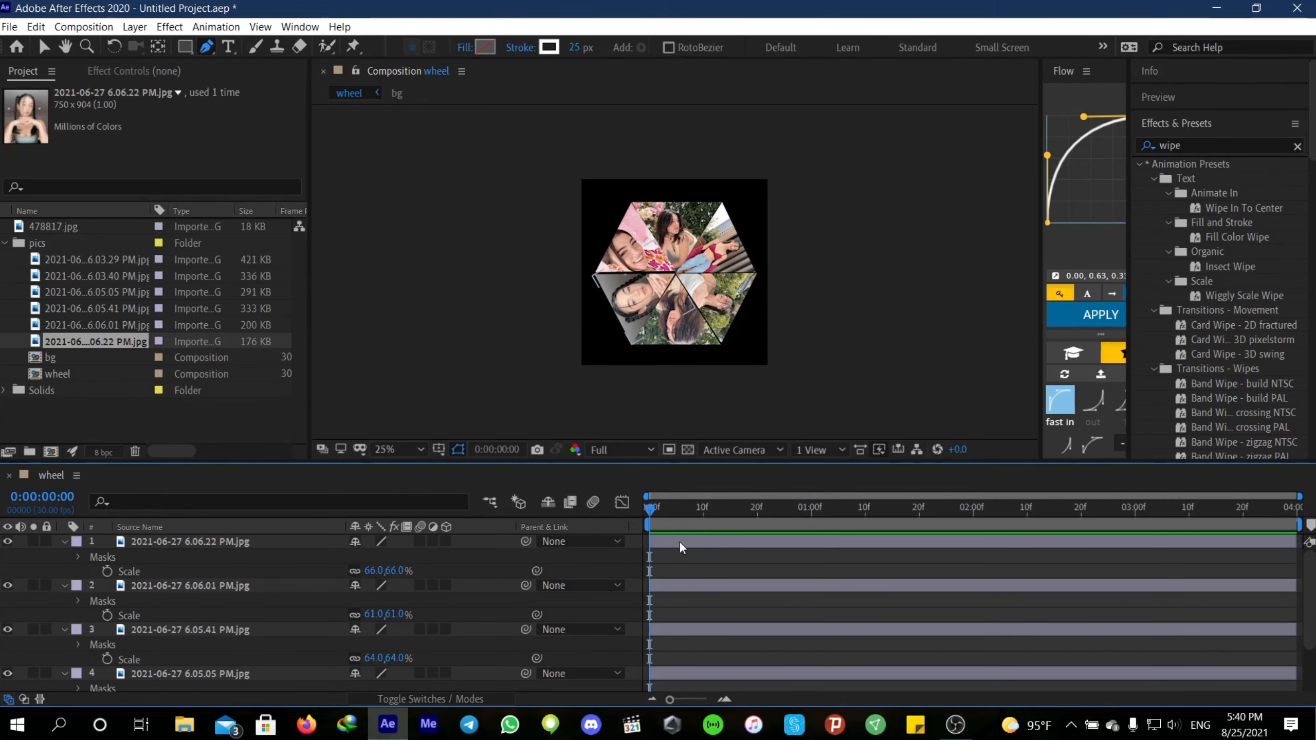
Pre-compose the six photo layers of the wheel together, moving all attributes into the new composition
left_click(656, 539)
scroll(276, 615, "down", 2)
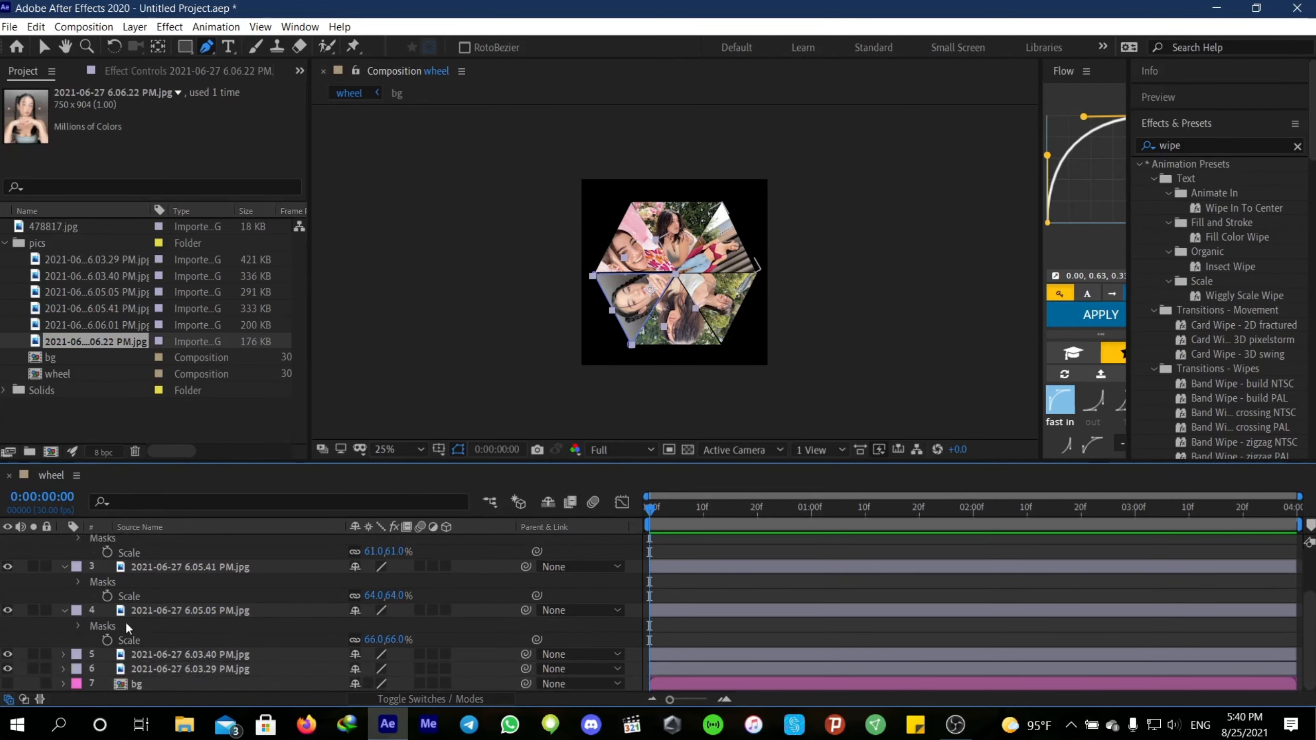
left_click(149, 668, "shift")
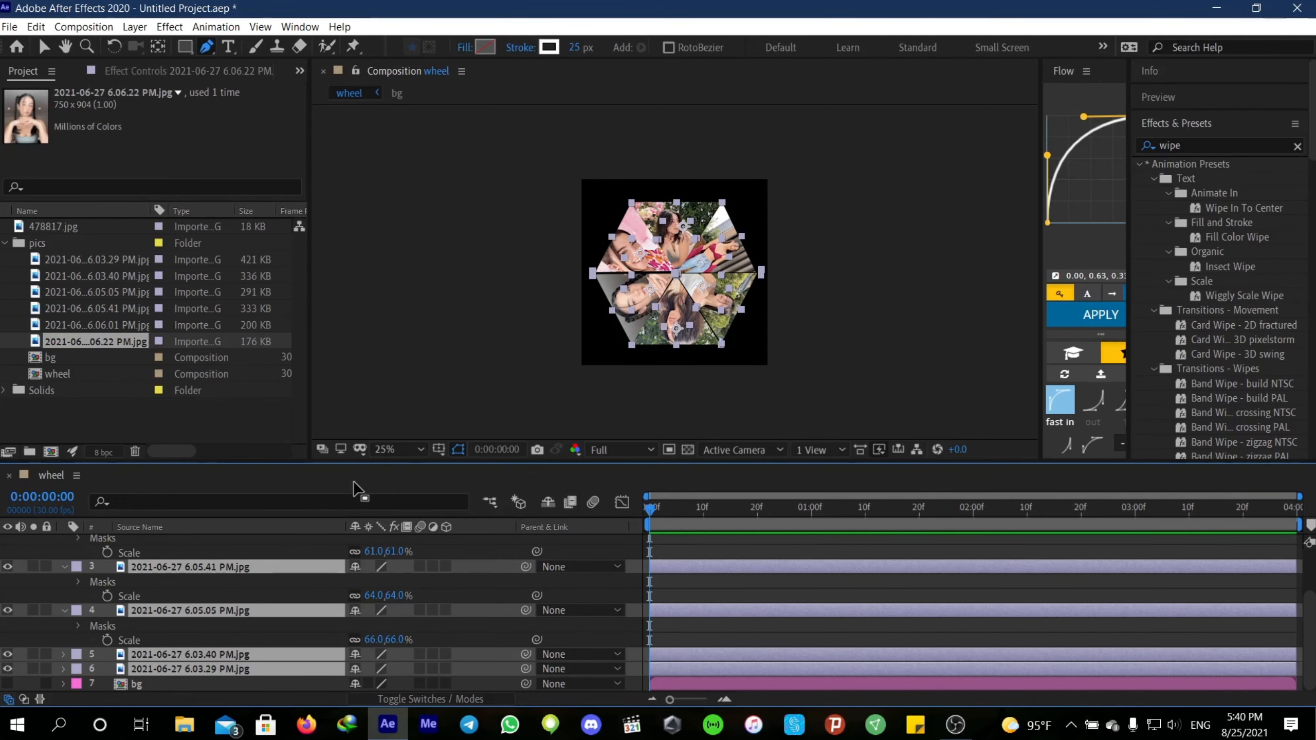
key("ctrl+shift+c")
left_click(512, 370)
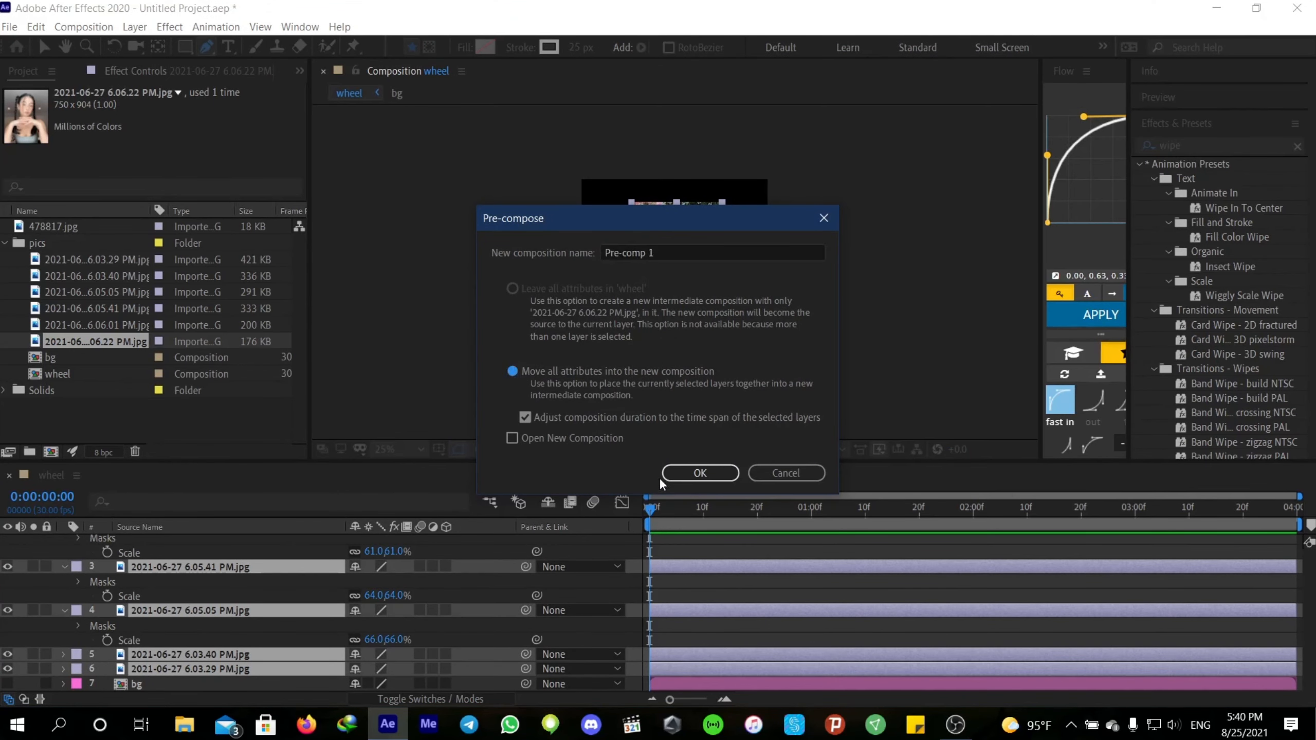
left_click(700, 473)
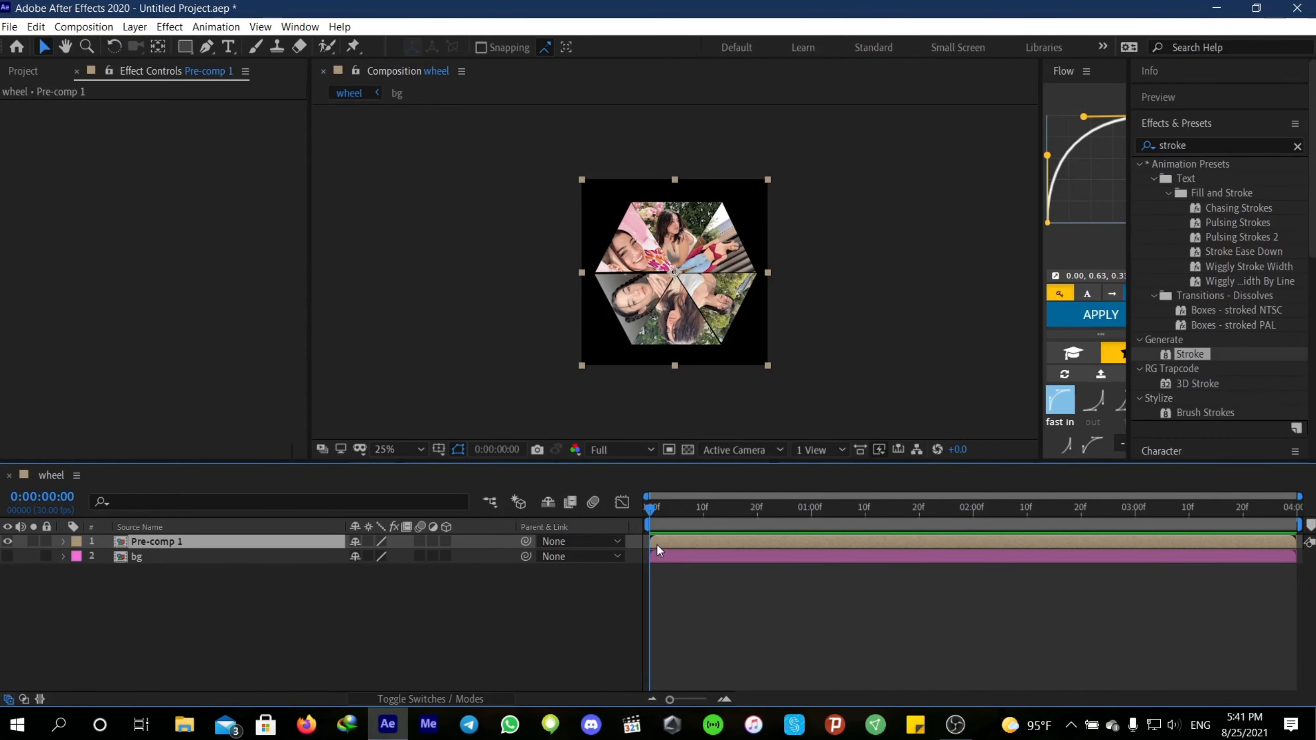
Add a Stroke layer style to the pre-composed photo wheel and set its color to white, FFFFFF
right_click(656, 543)
mouse_move(747, 318)
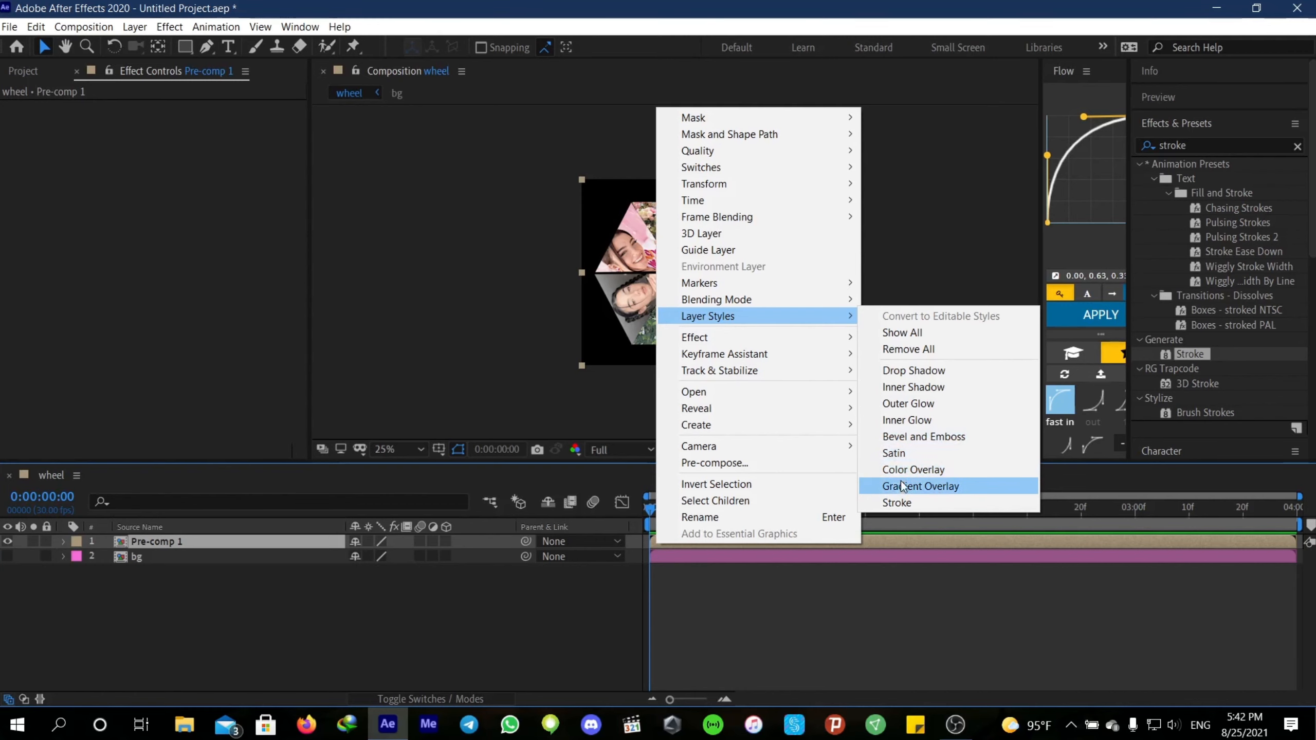
left_click(878, 500)
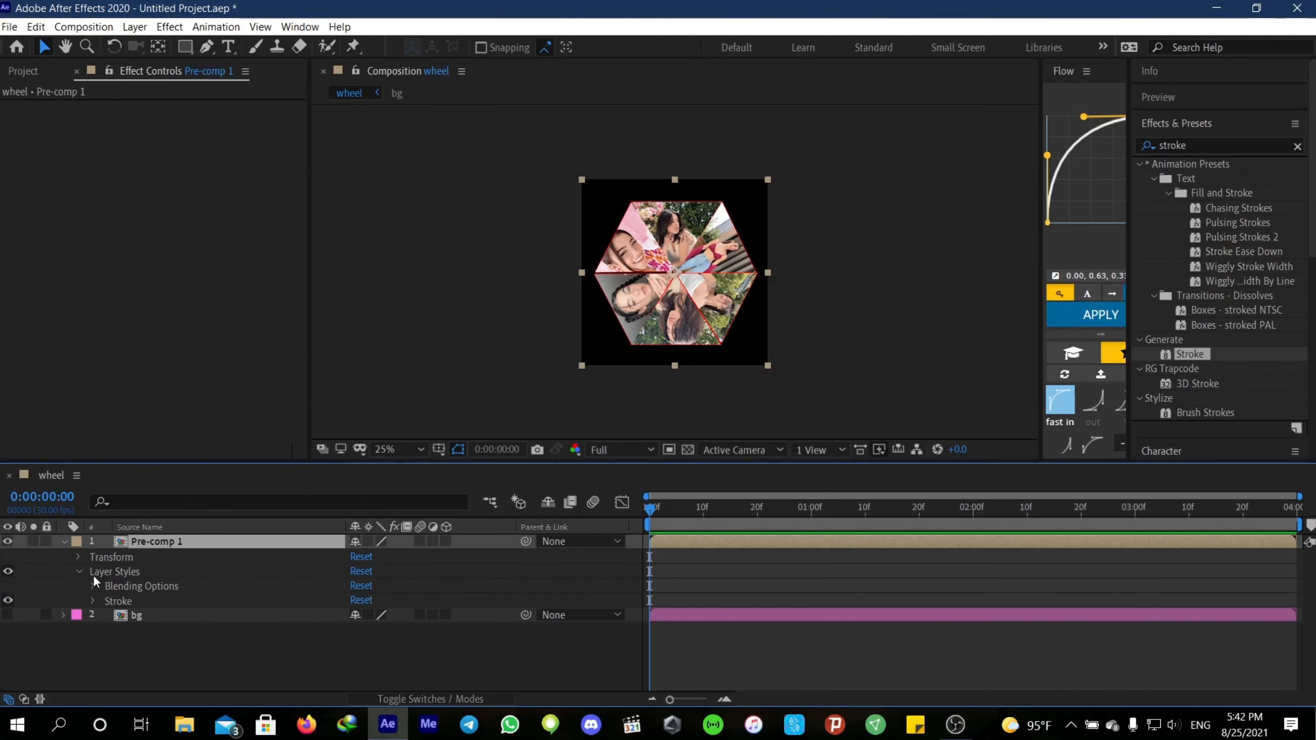
left_click(92, 600)
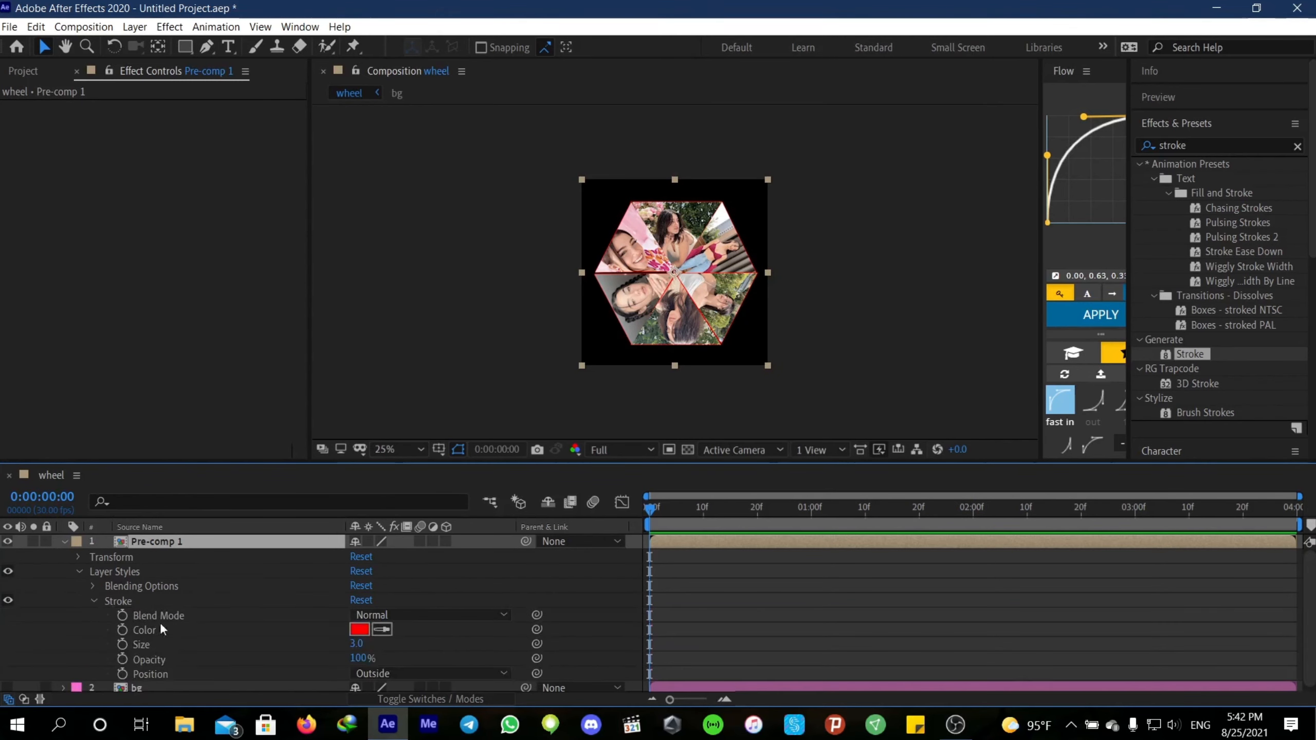
left_click(359, 625)
left_click(790, 223)
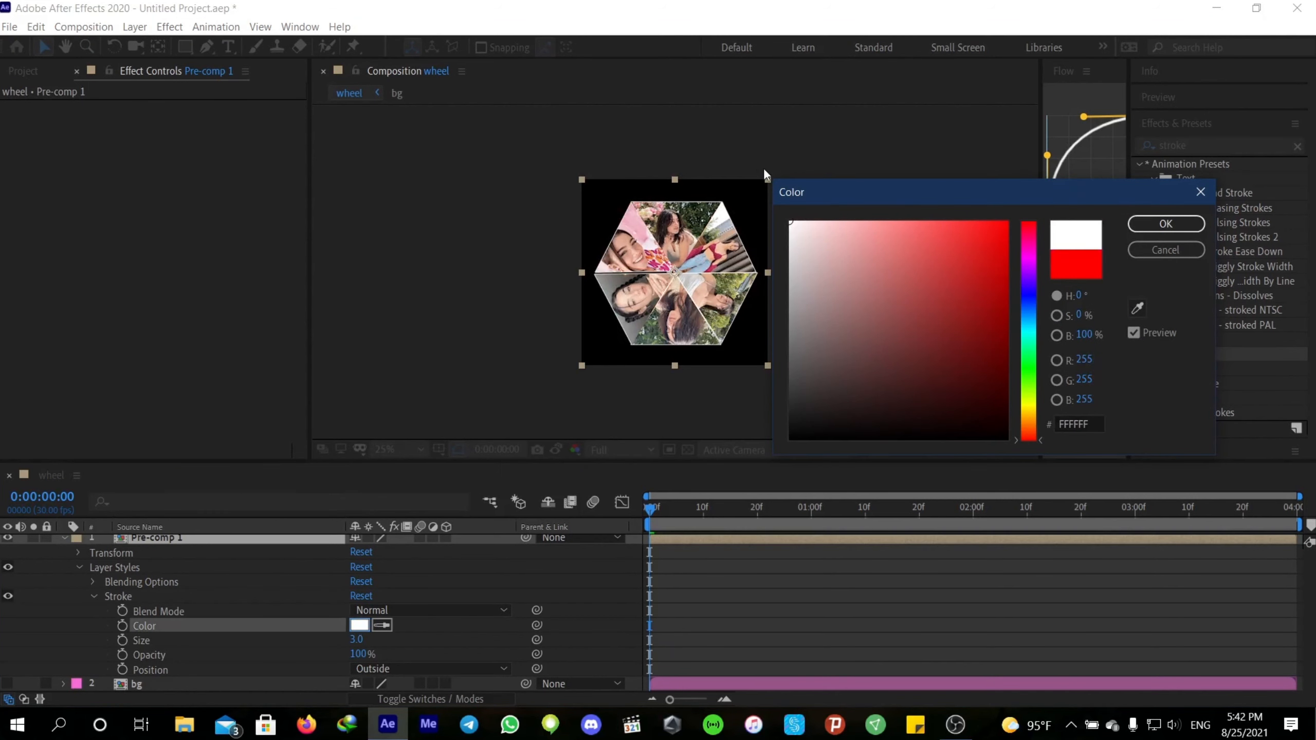
left_click(1161, 230)
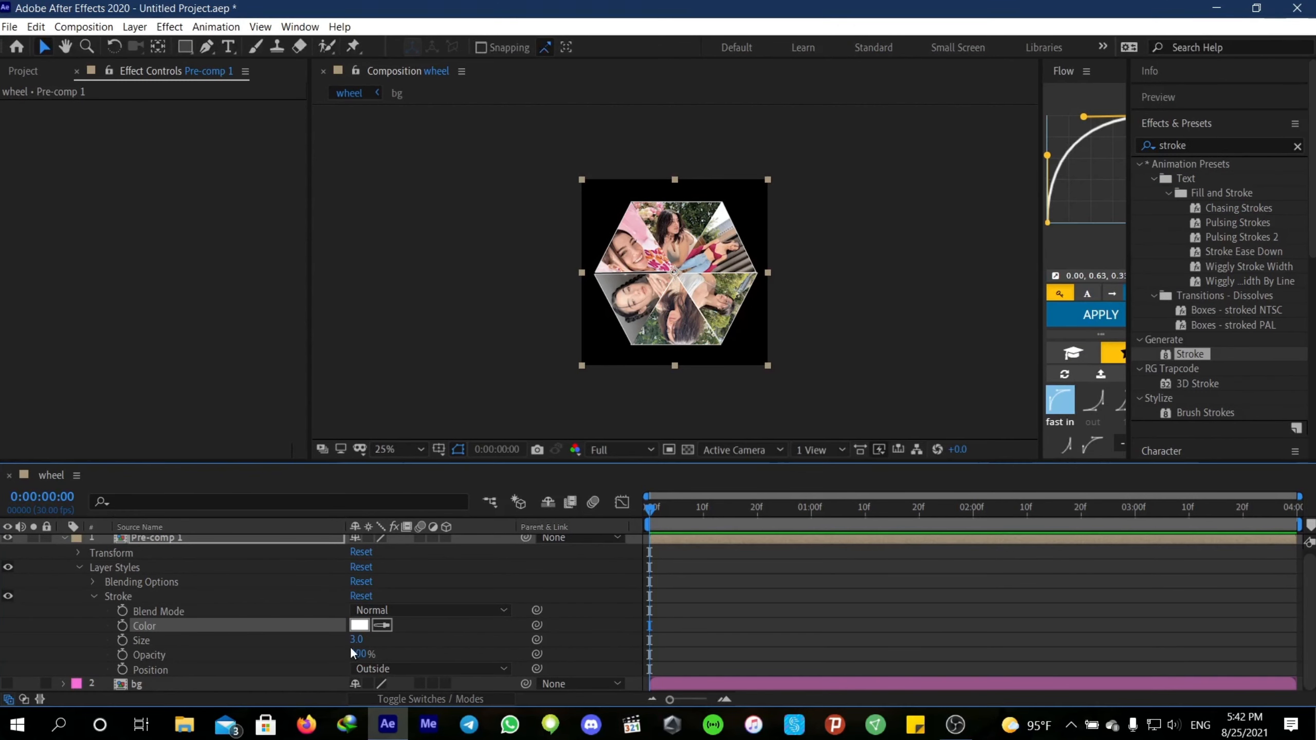
Increase the photo wheel's stroke size to about 13.1 and collapse the layer's properties
left_click_drag(357, 643, 400, 633)
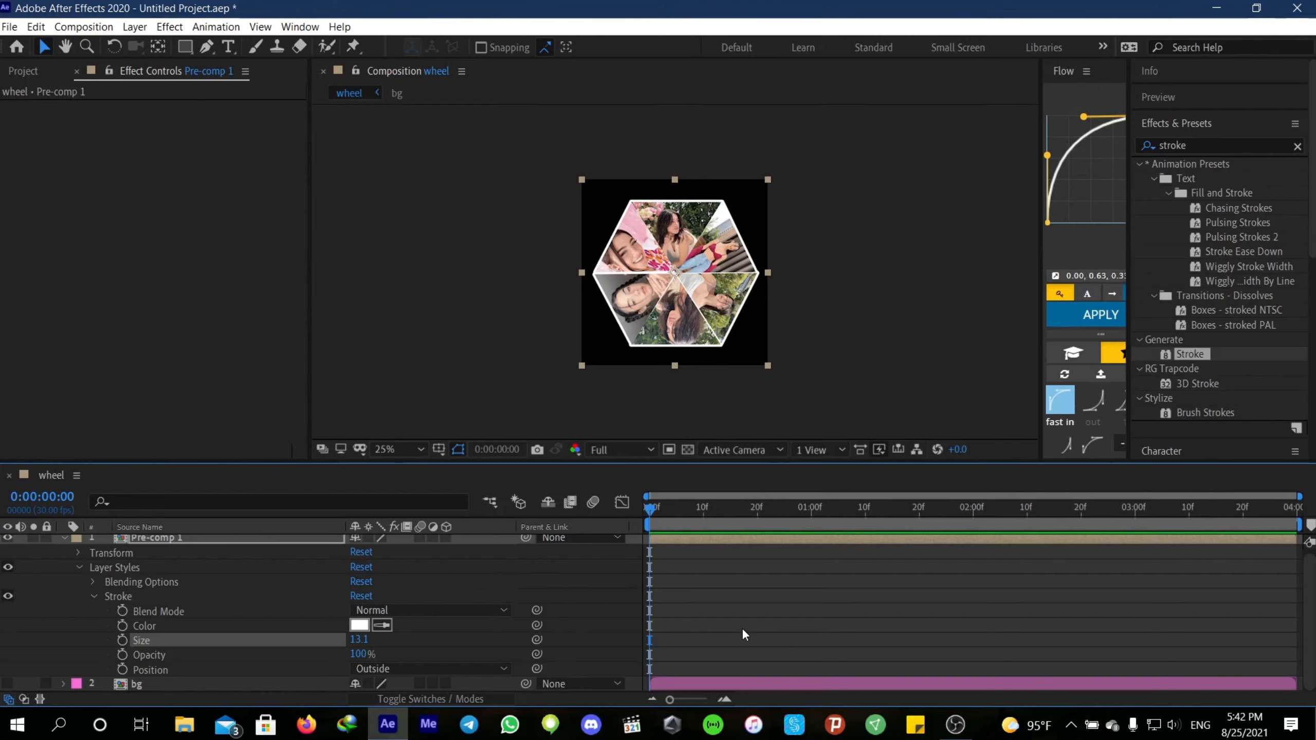
left_click(738, 628)
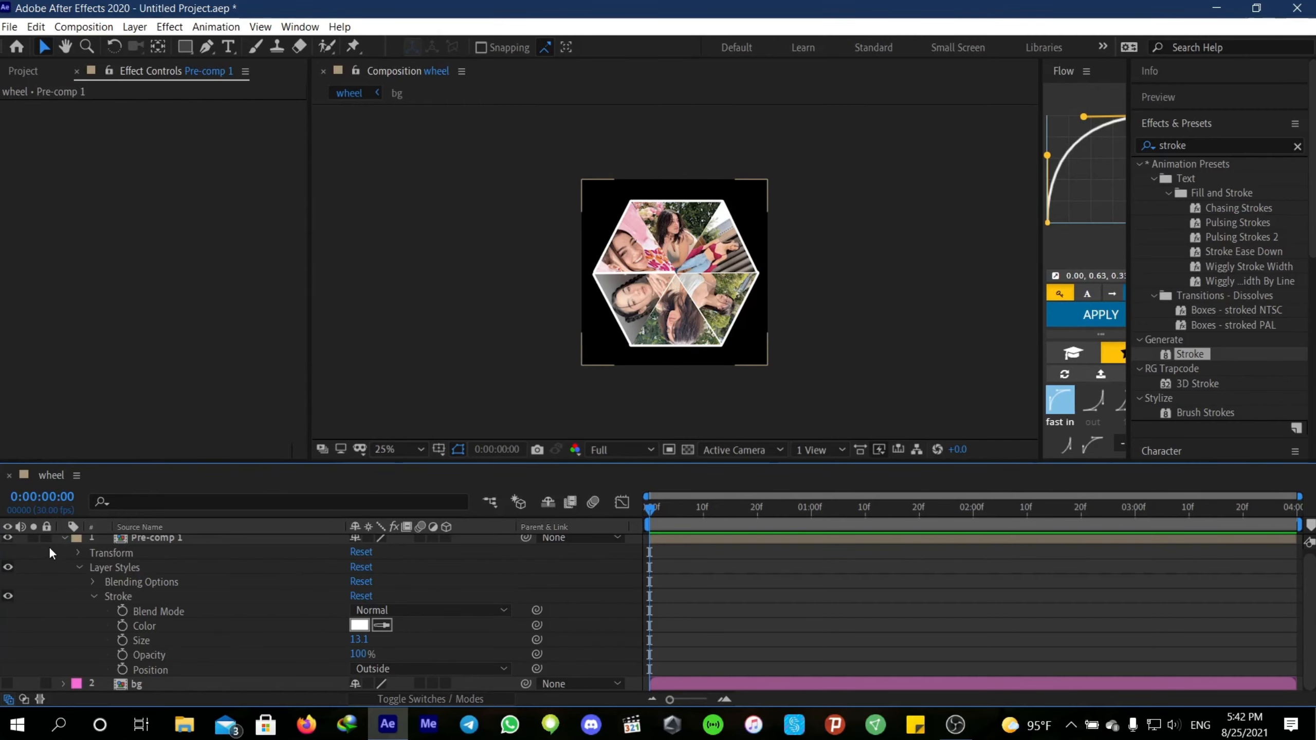
scroll(57, 557, "up", 1)
left_click(65, 542)
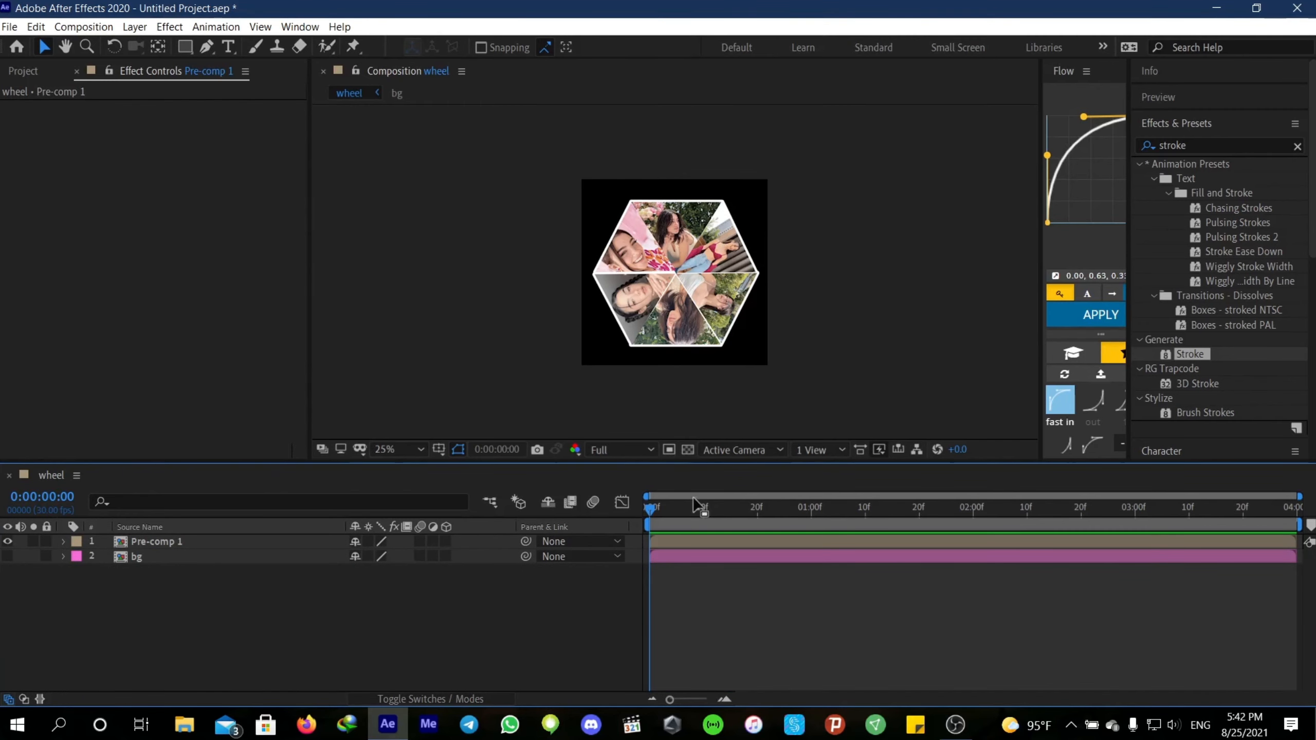
Hide the pre-composed photo wheel layer and add a white solid to the wheel composition
left_click(673, 542)
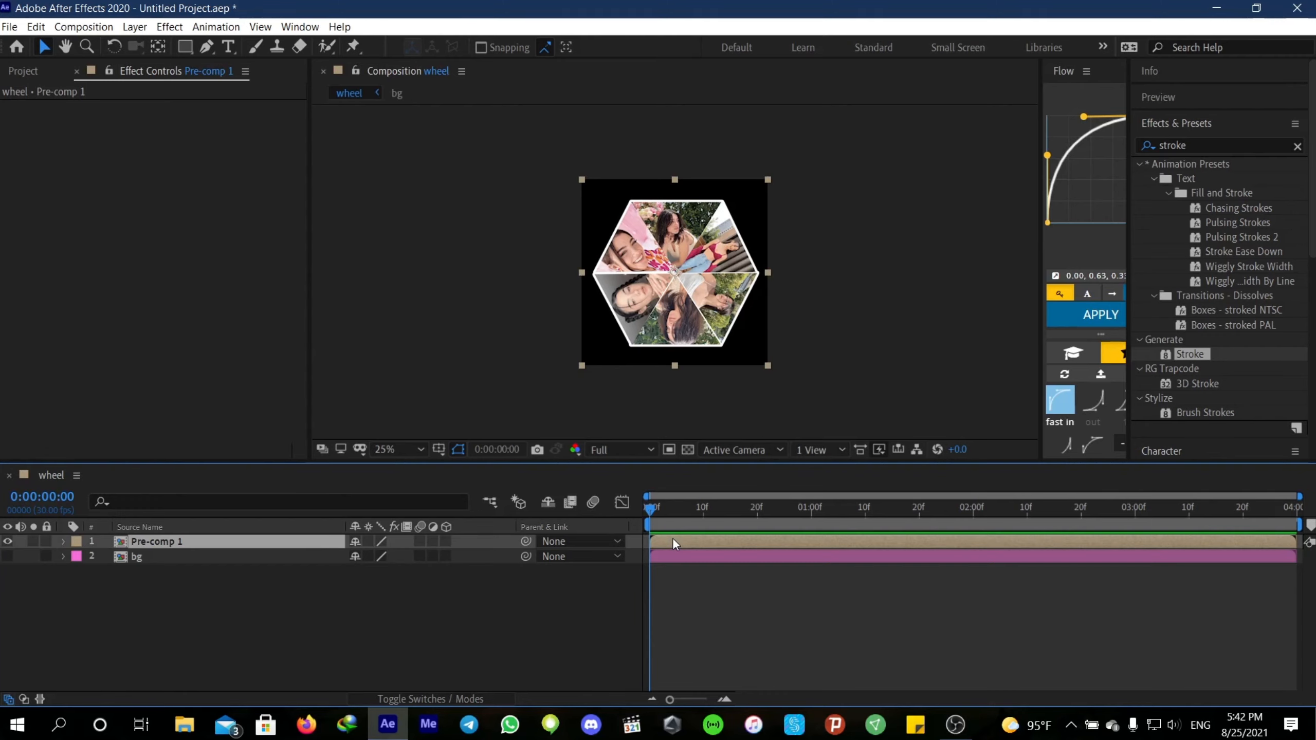
left_click(668, 628)
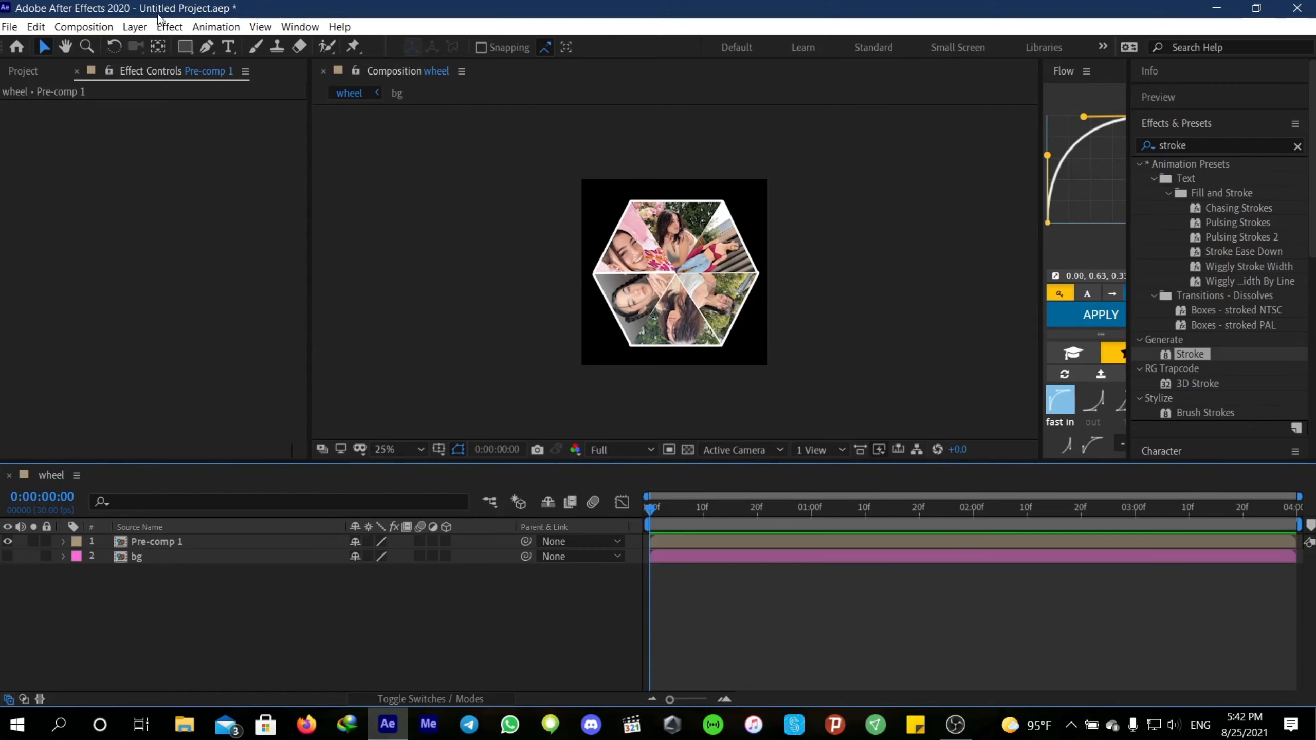
right_click(674, 603)
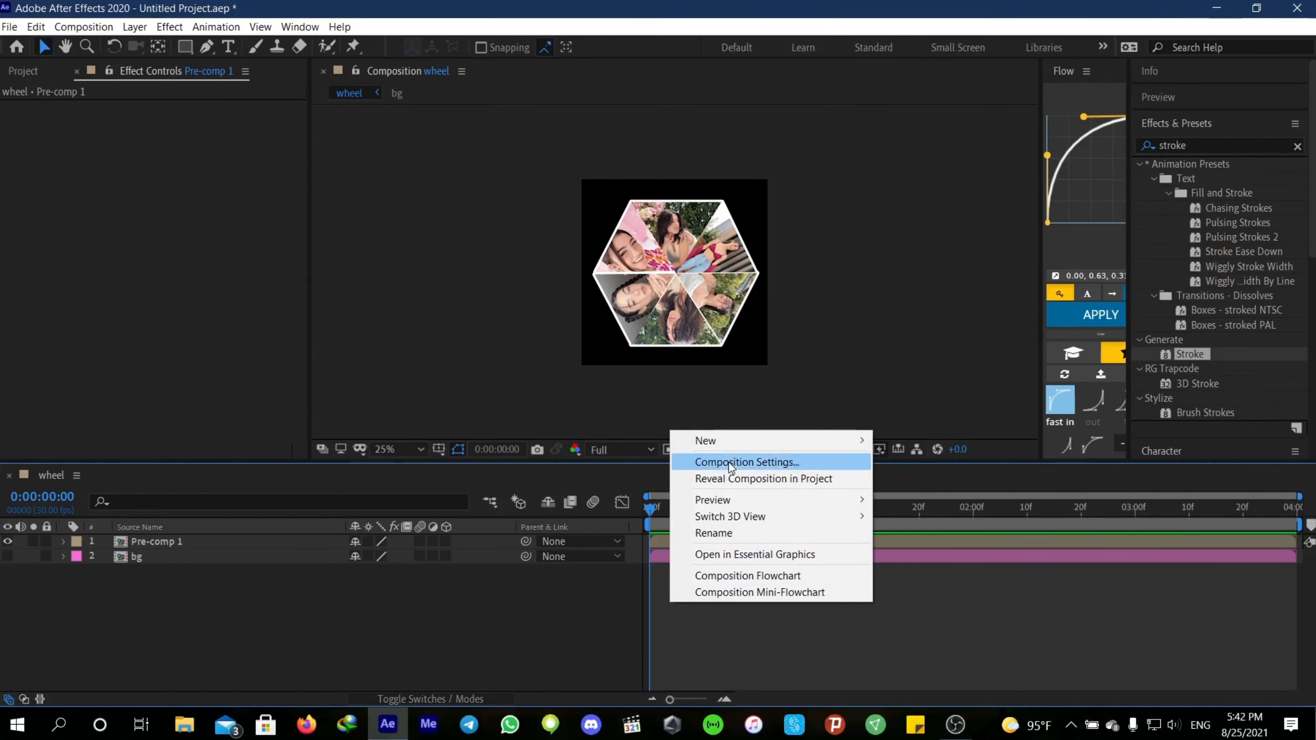
mouse_move(726, 442)
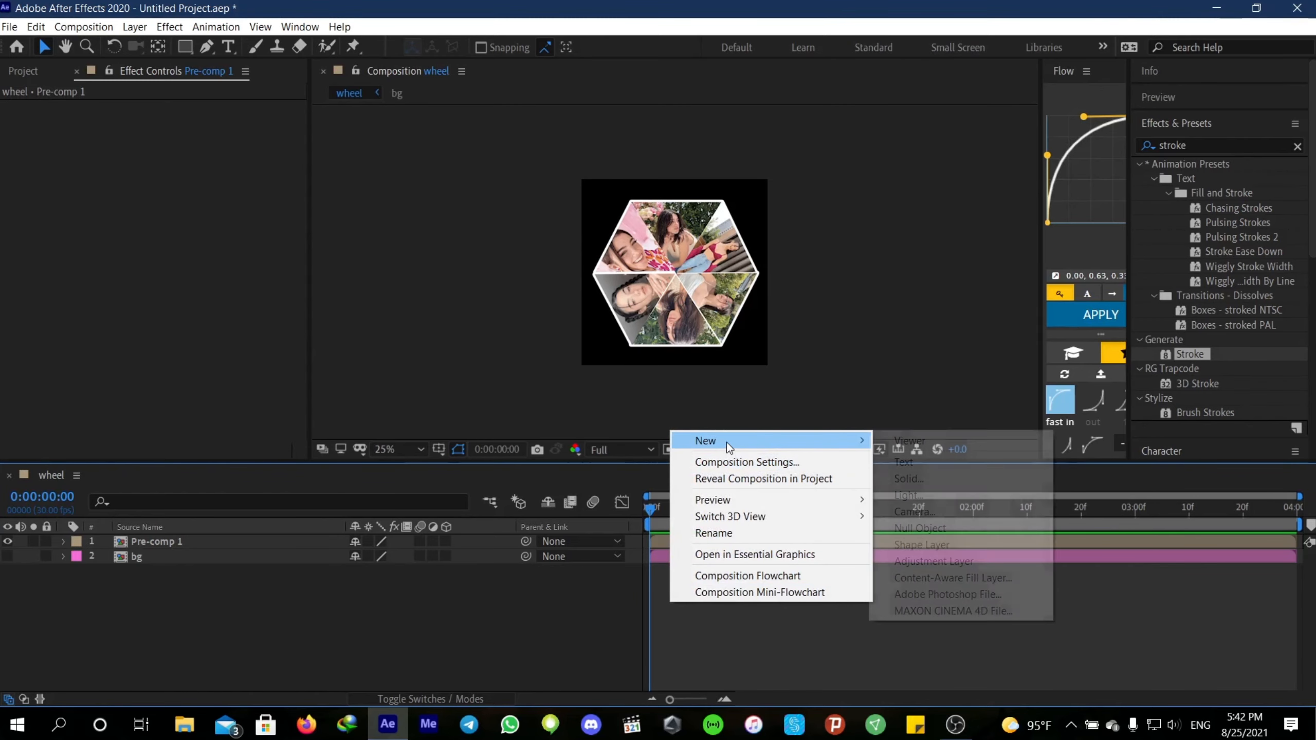
left_click(7, 541)
right_click(666, 613)
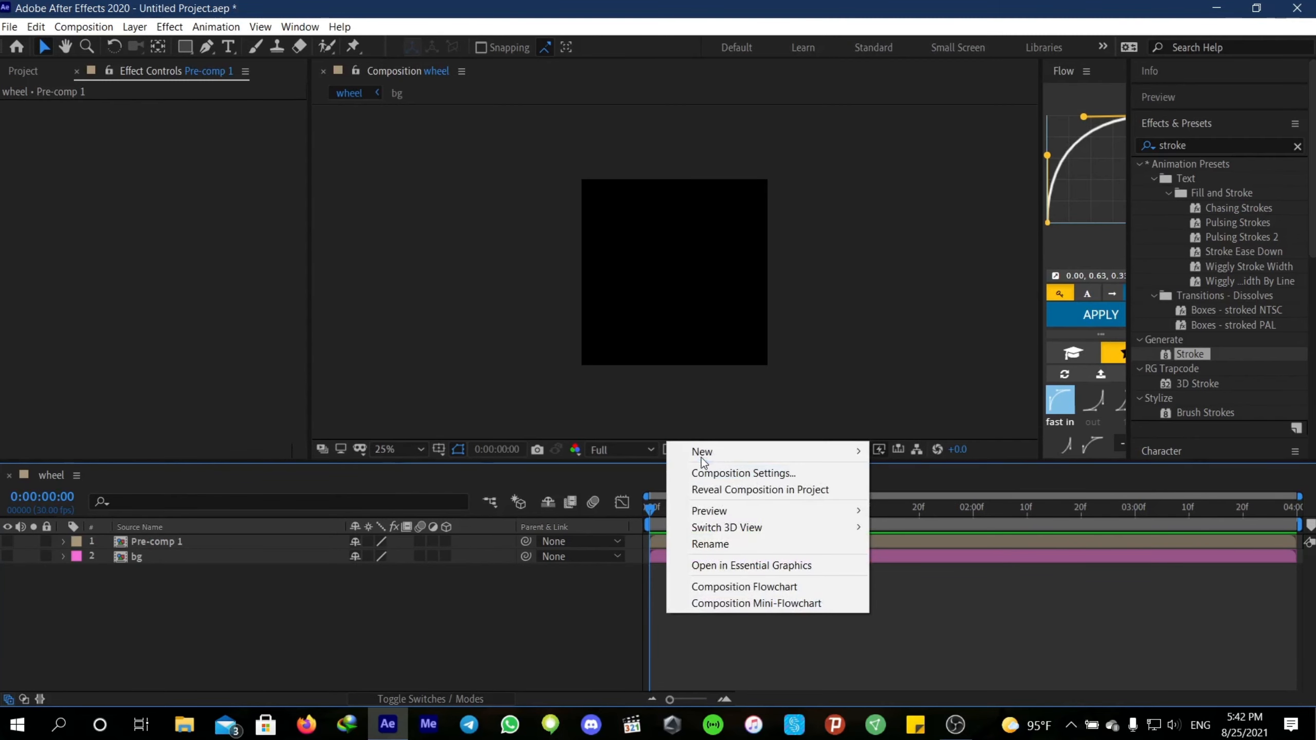
mouse_move(701, 458)
left_click(949, 492)
left_click(959, 583)
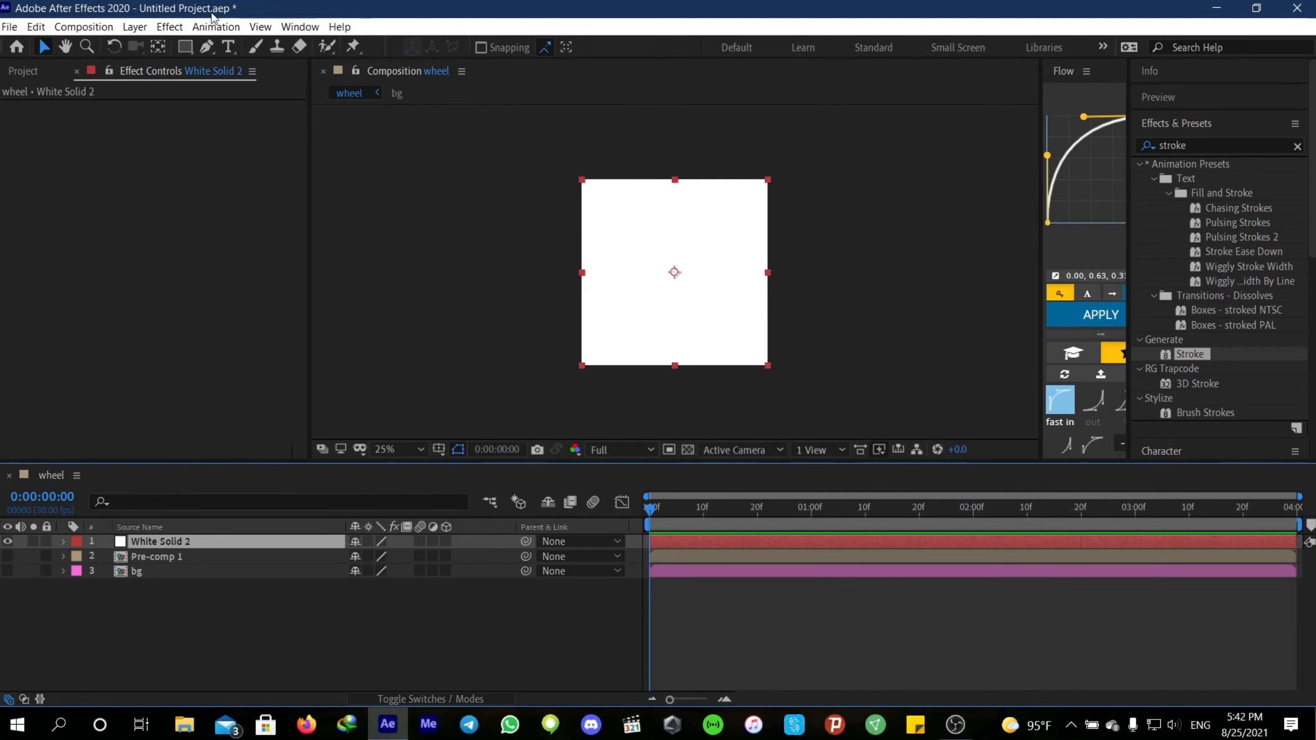
Mask the white solid with the Pen tool to a four-point kite shape around the composition's center and fine-tune its left corner
key("g")
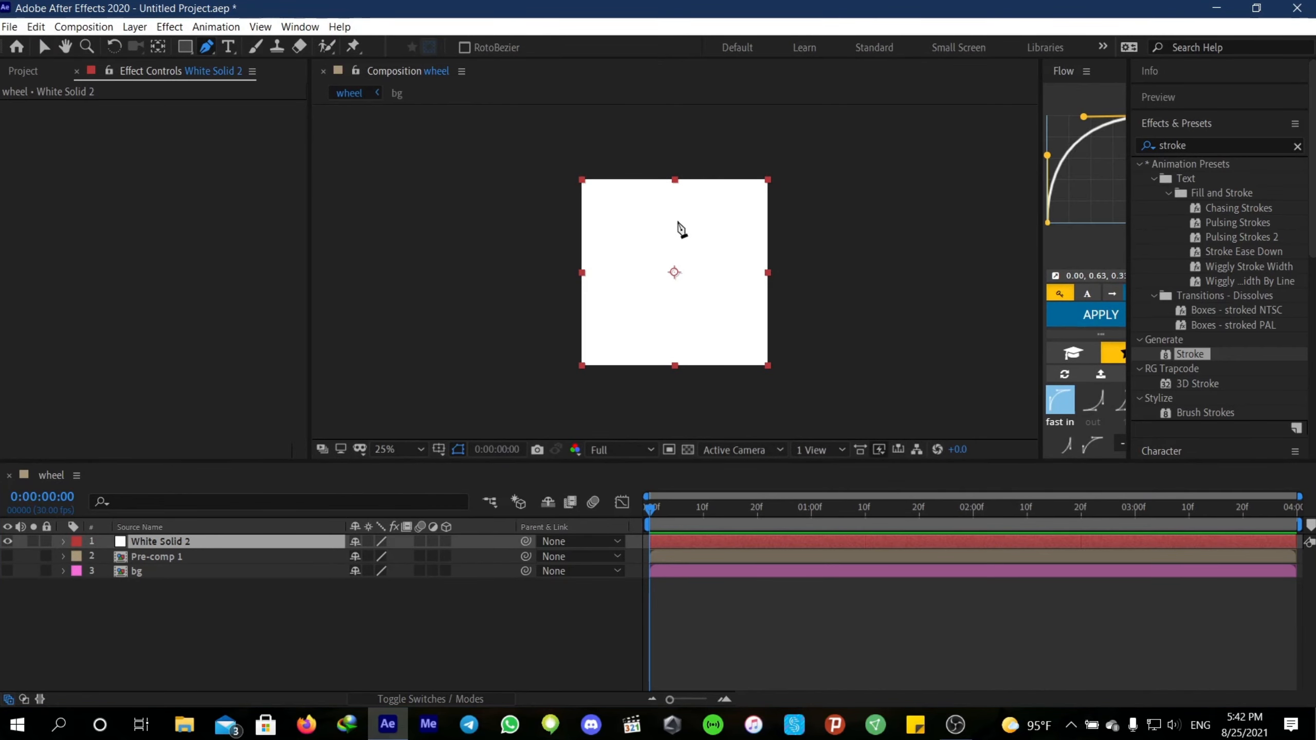
left_click(677, 220)
left_click(705, 276)
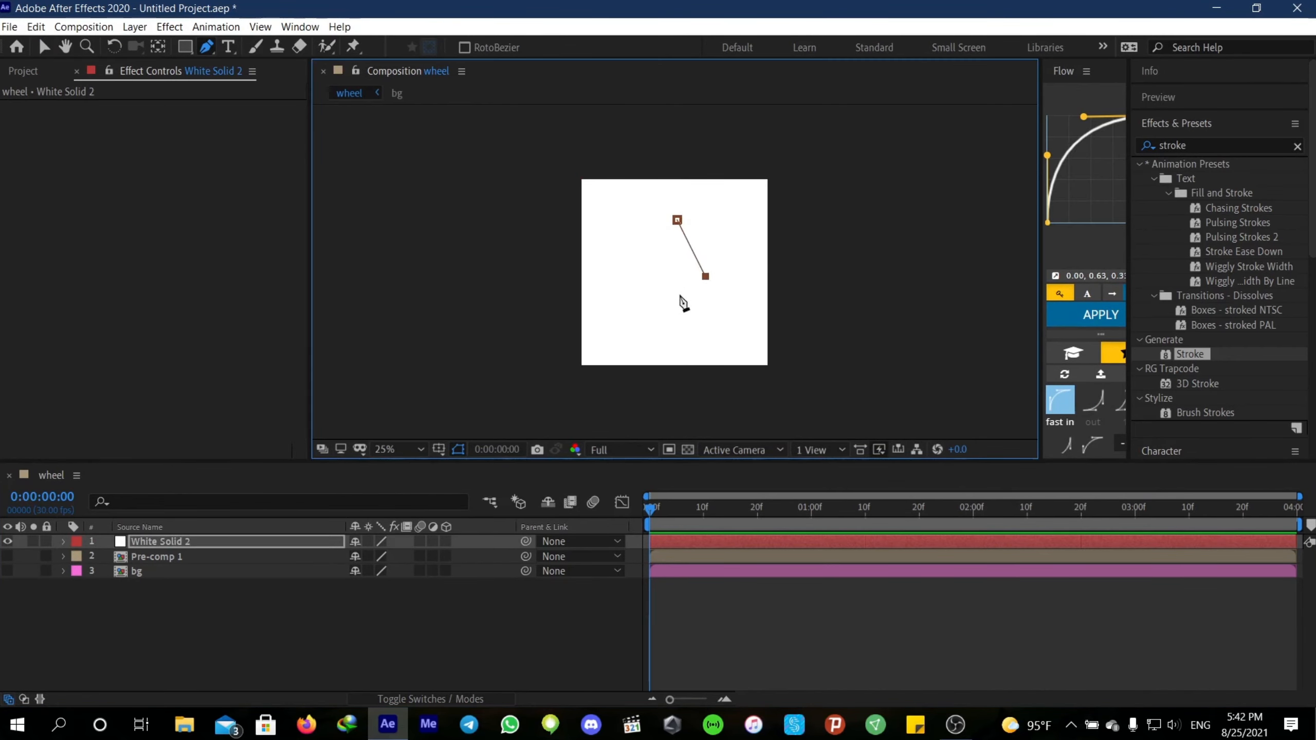
left_click(676, 302)
left_click(677, 221)
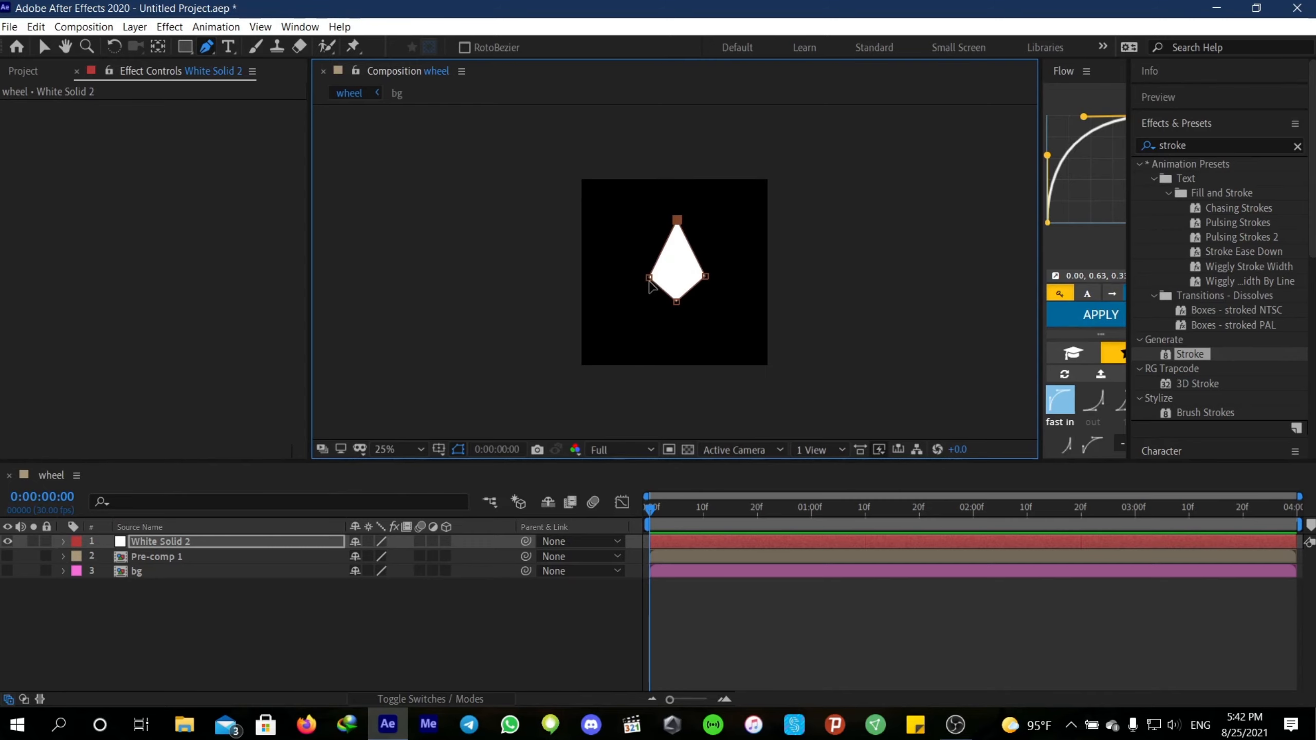
left_click_drag(649, 278, 648, 275)
left_click(687, 650)
Duplicate the masked white solid and change the copy's color to black, 000000
left_click(670, 541)
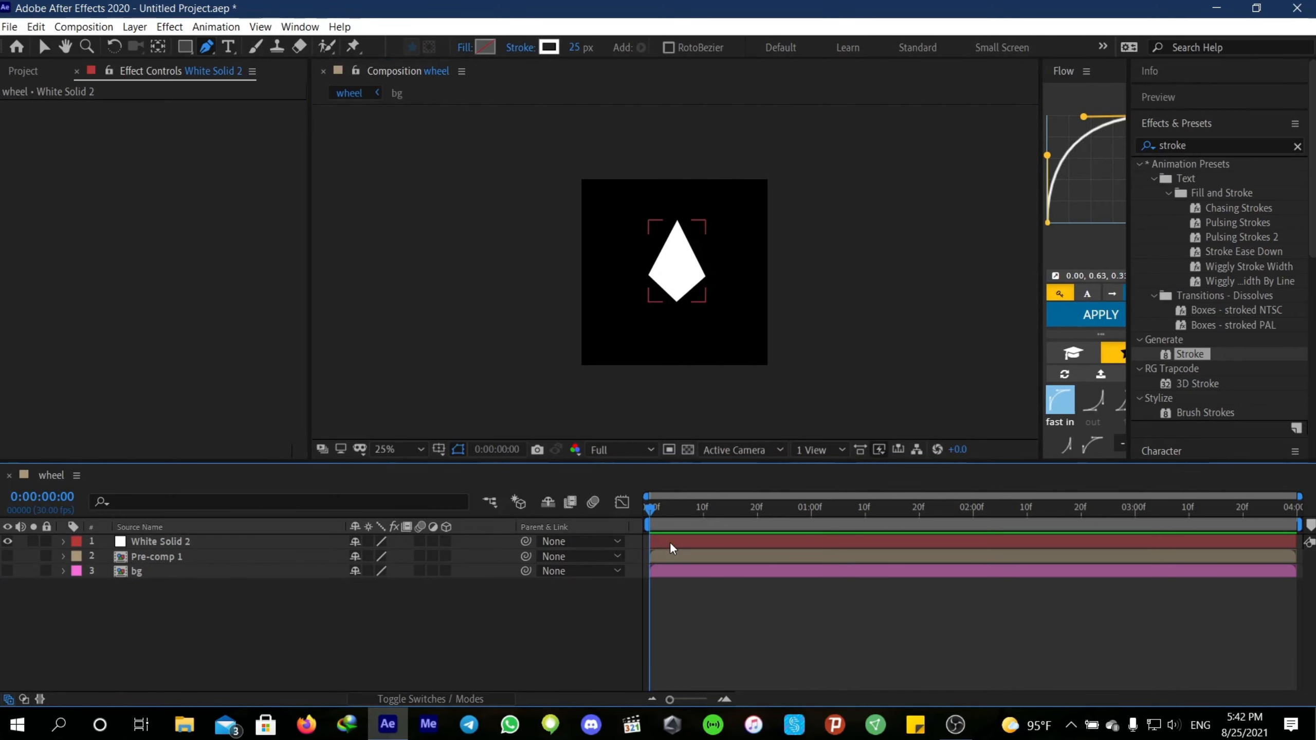
key("ctrl+d")
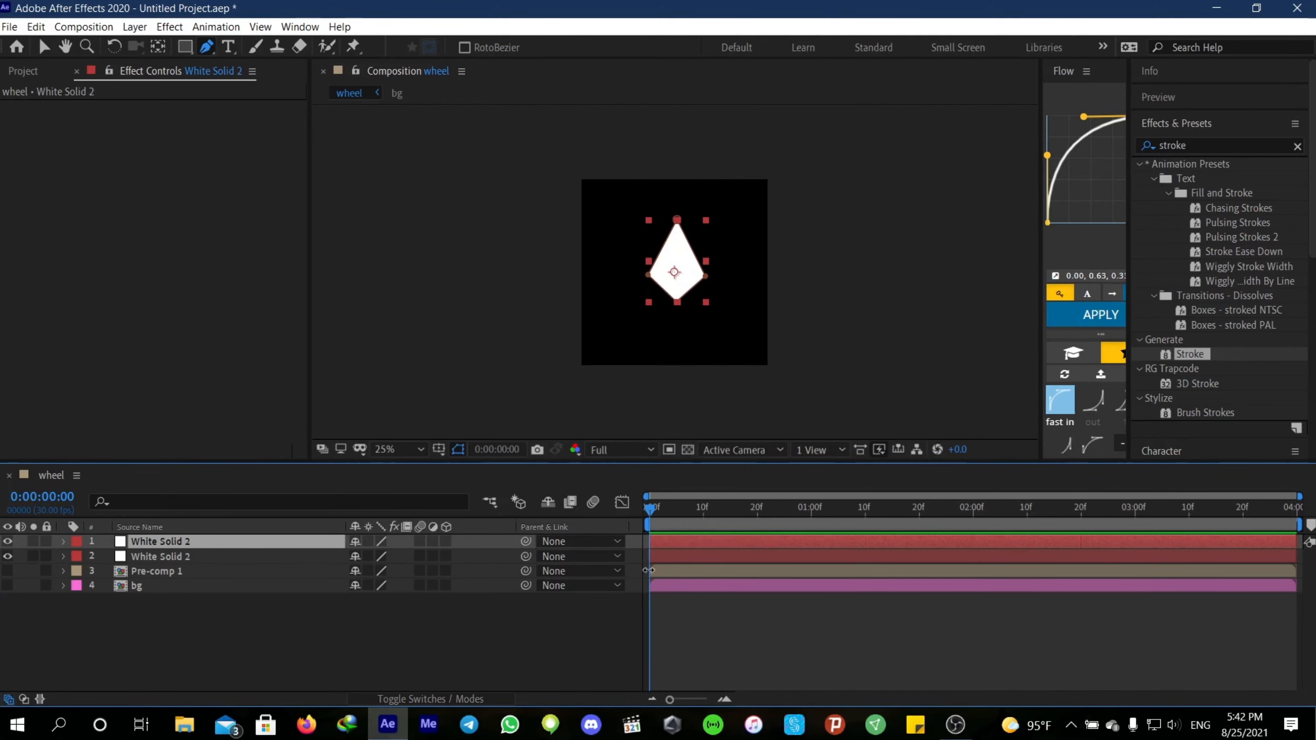
key("ctrl+shift+y")
left_click(955, 434)
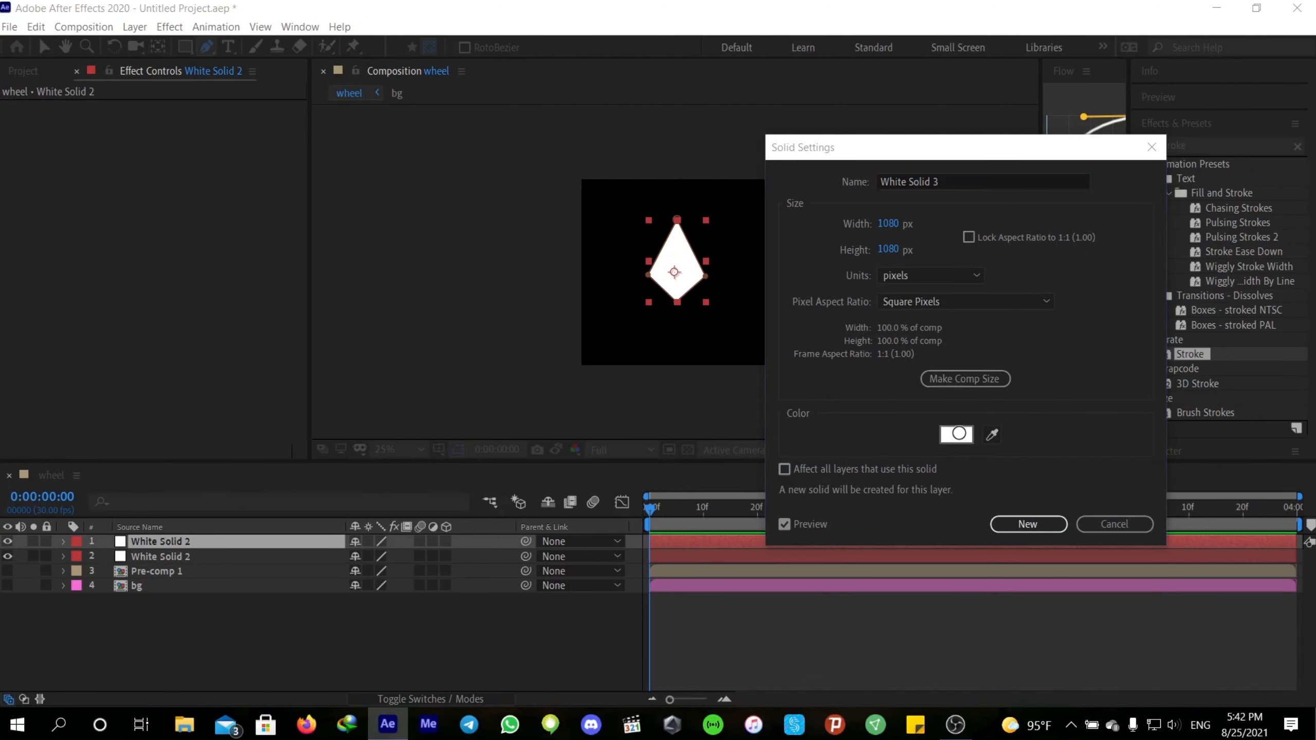
type("000000")
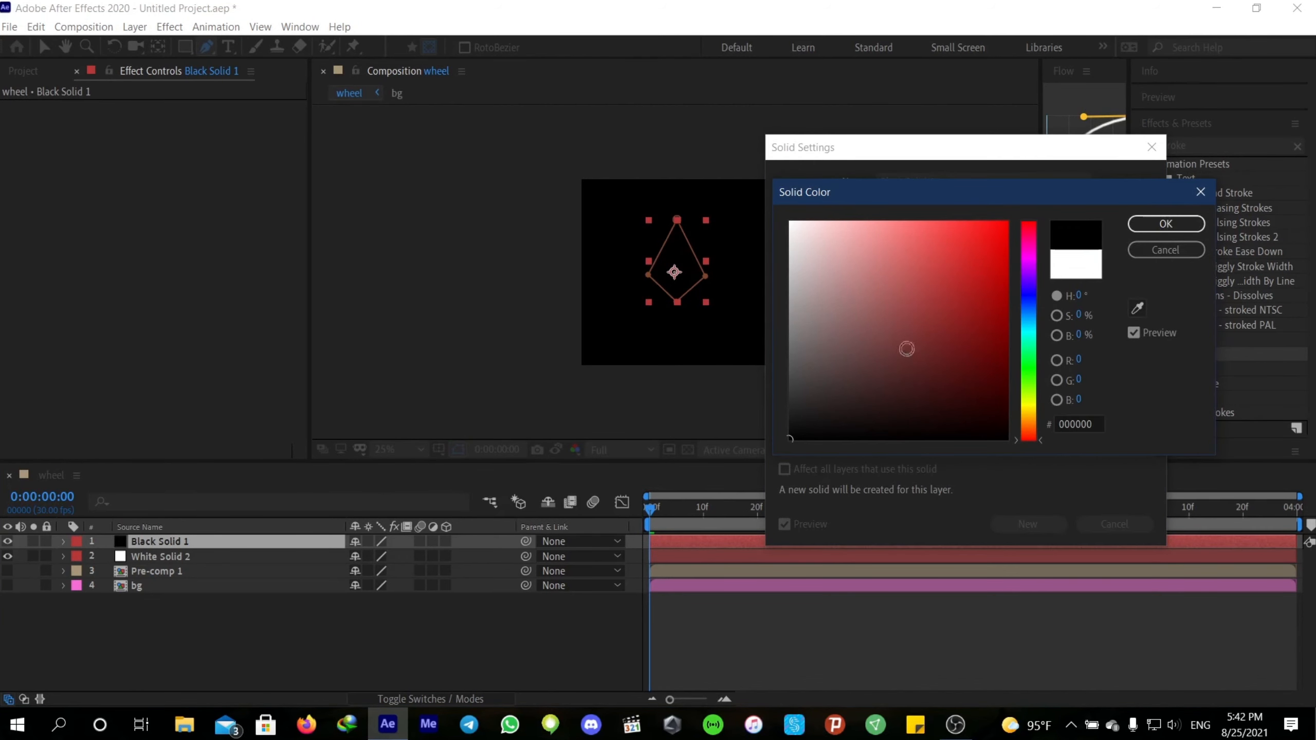
left_click(1151, 225)
left_click(1015, 524)
Scale the black kite down to 43% and move it to the lower part of the white kite
key("s")
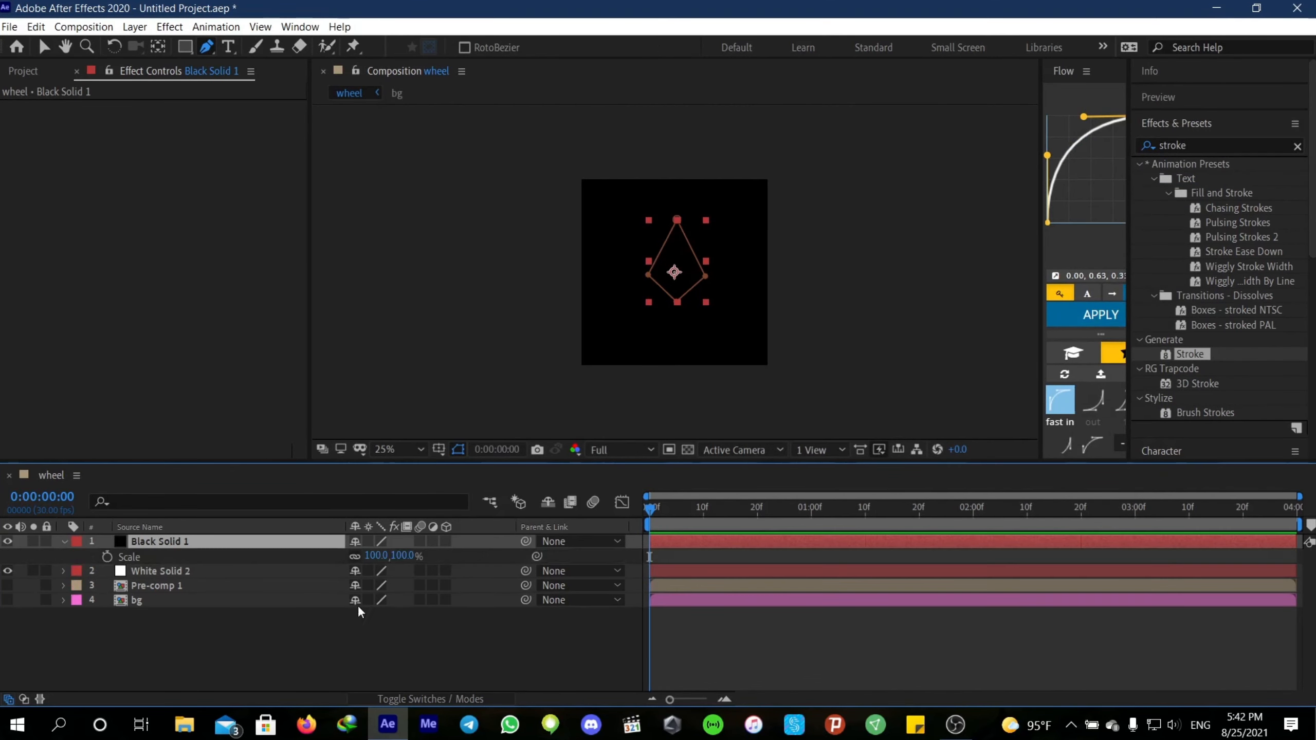
left_click_drag(370, 563, 328, 566)
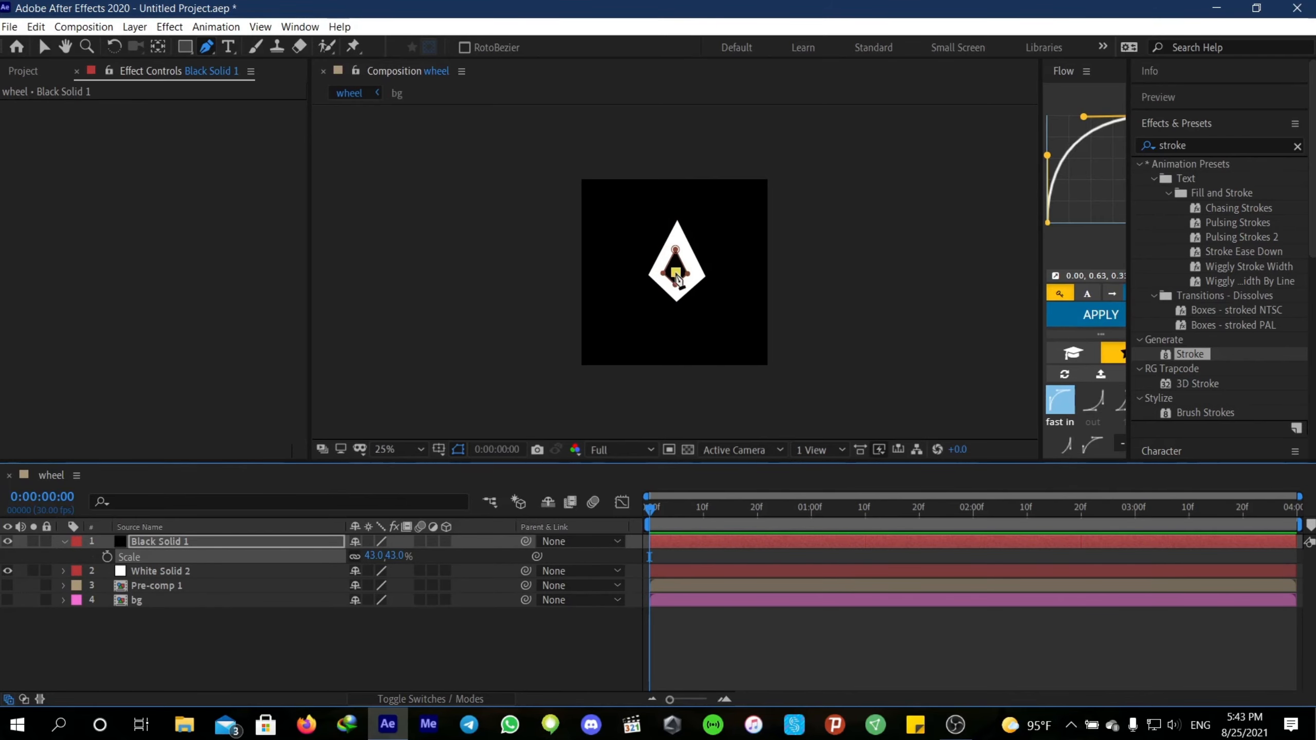
left_click(675, 272)
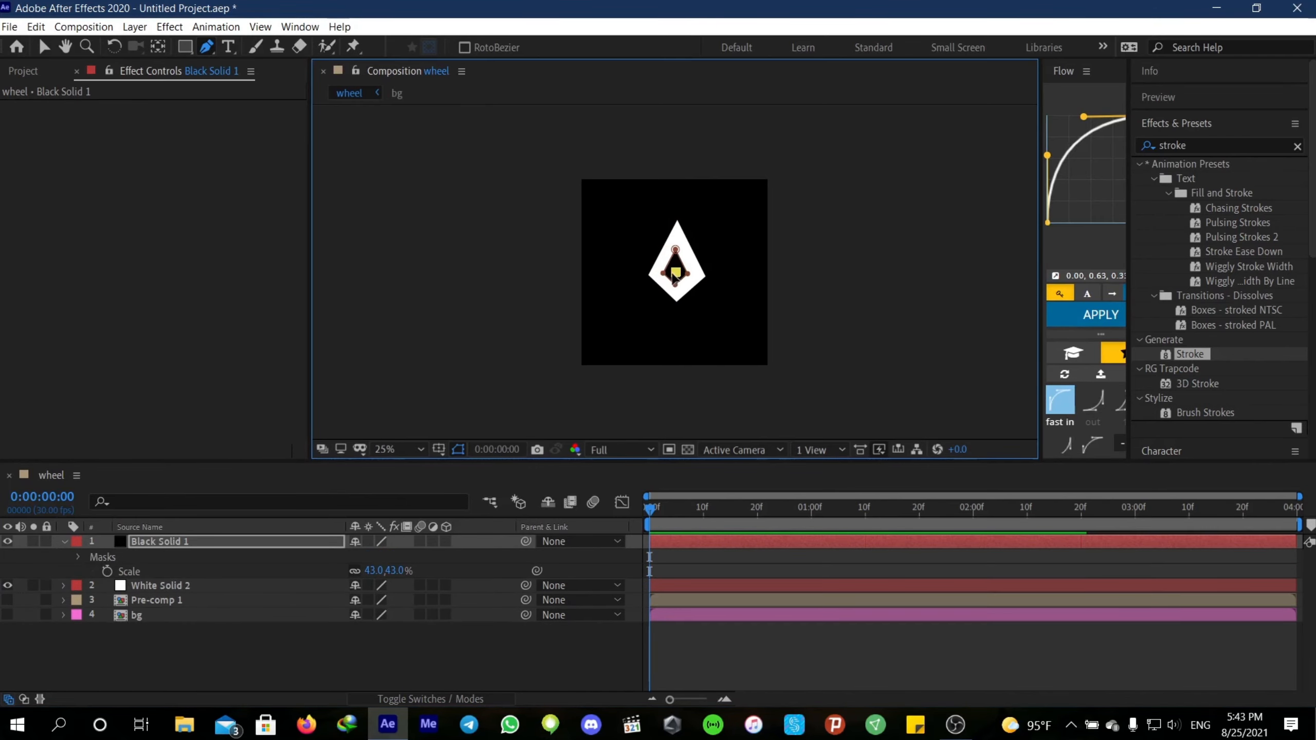
left_click(44, 46)
left_click_drag(675, 272, 675, 285)
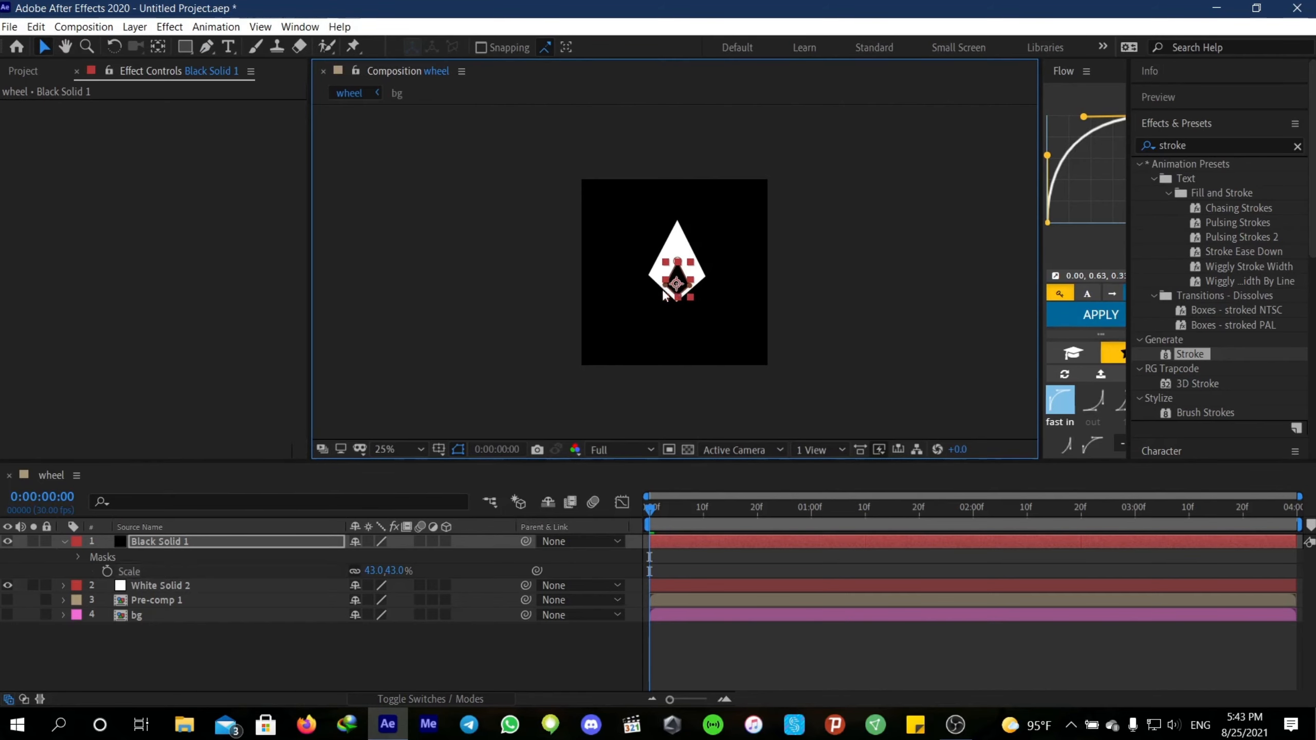
Set the black kite's scale to 64% and move it up slightly to leave a white border around it
key("s")
key("p")
left_click(366, 563)
left_click(368, 565)
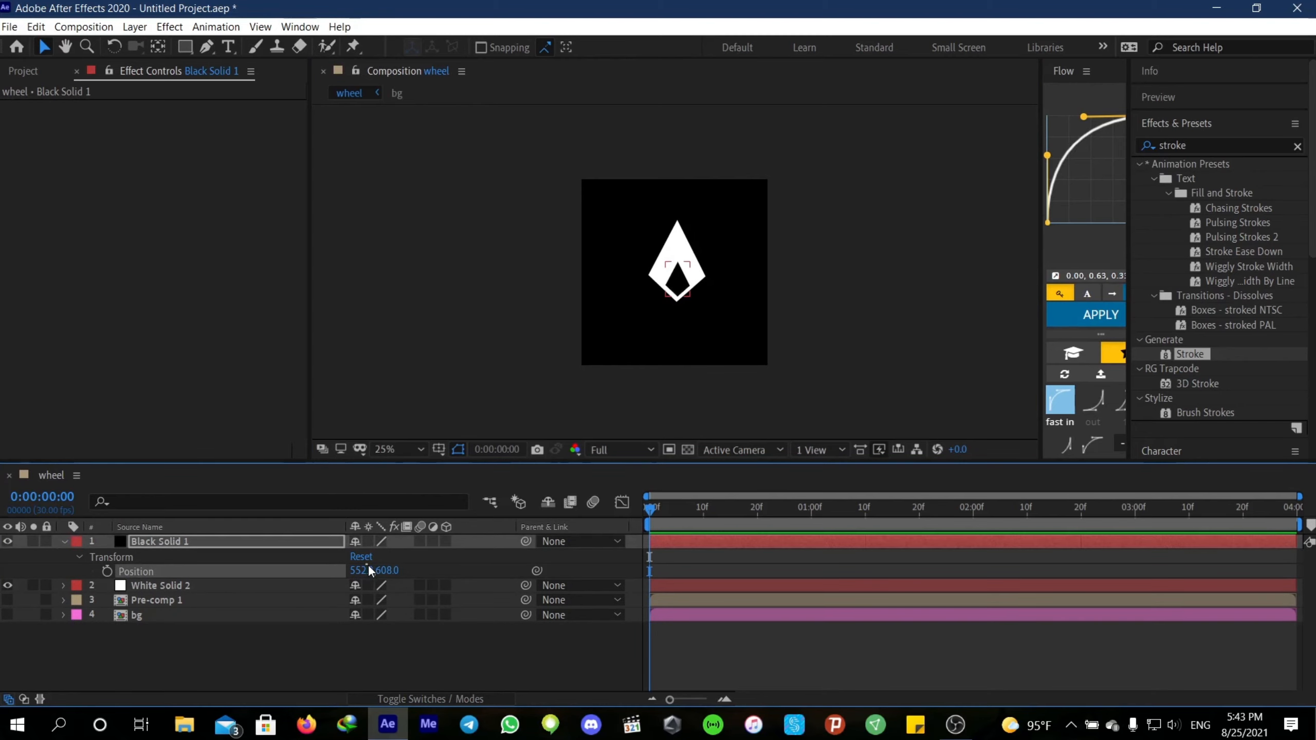
key("s")
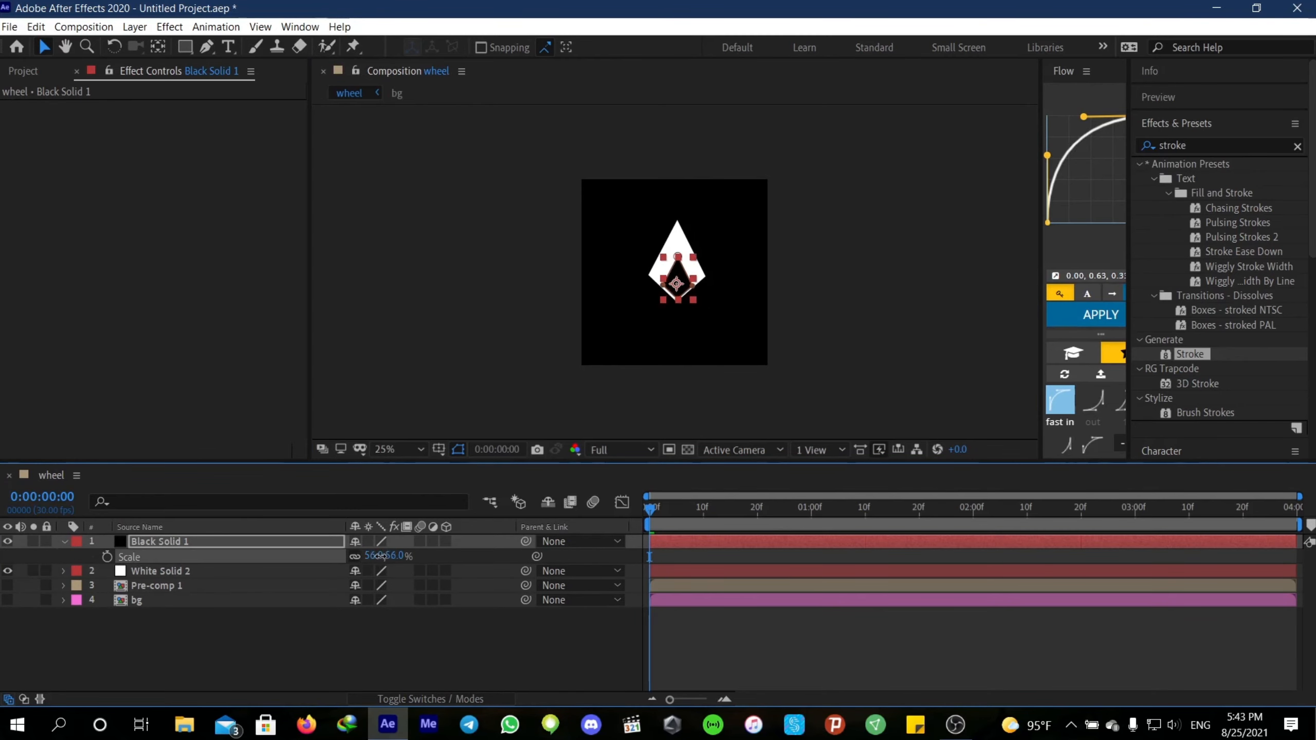
left_click_drag(374, 556, 388, 557)
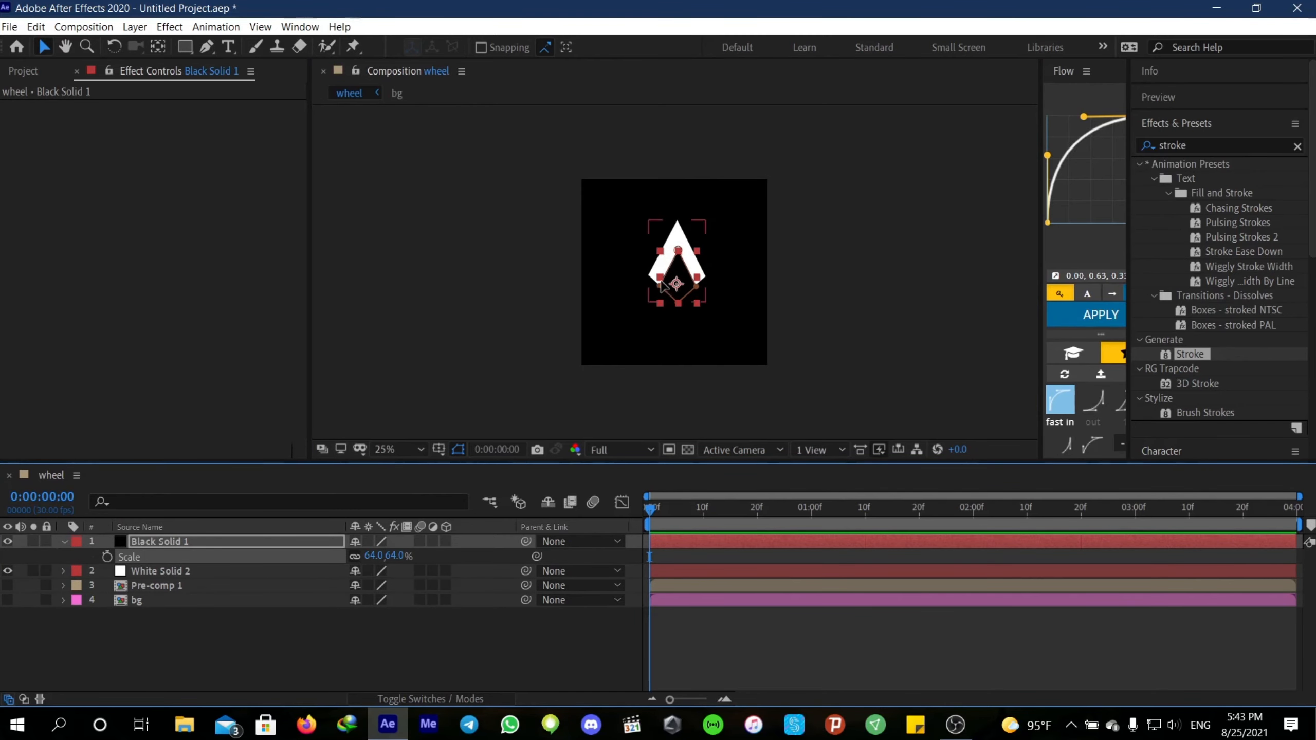
left_click_drag(675, 280, 675, 275)
left_click(679, 642)
Create a new 1080 x 1080 px solid in magenta, FF00A6
right_click(678, 640)
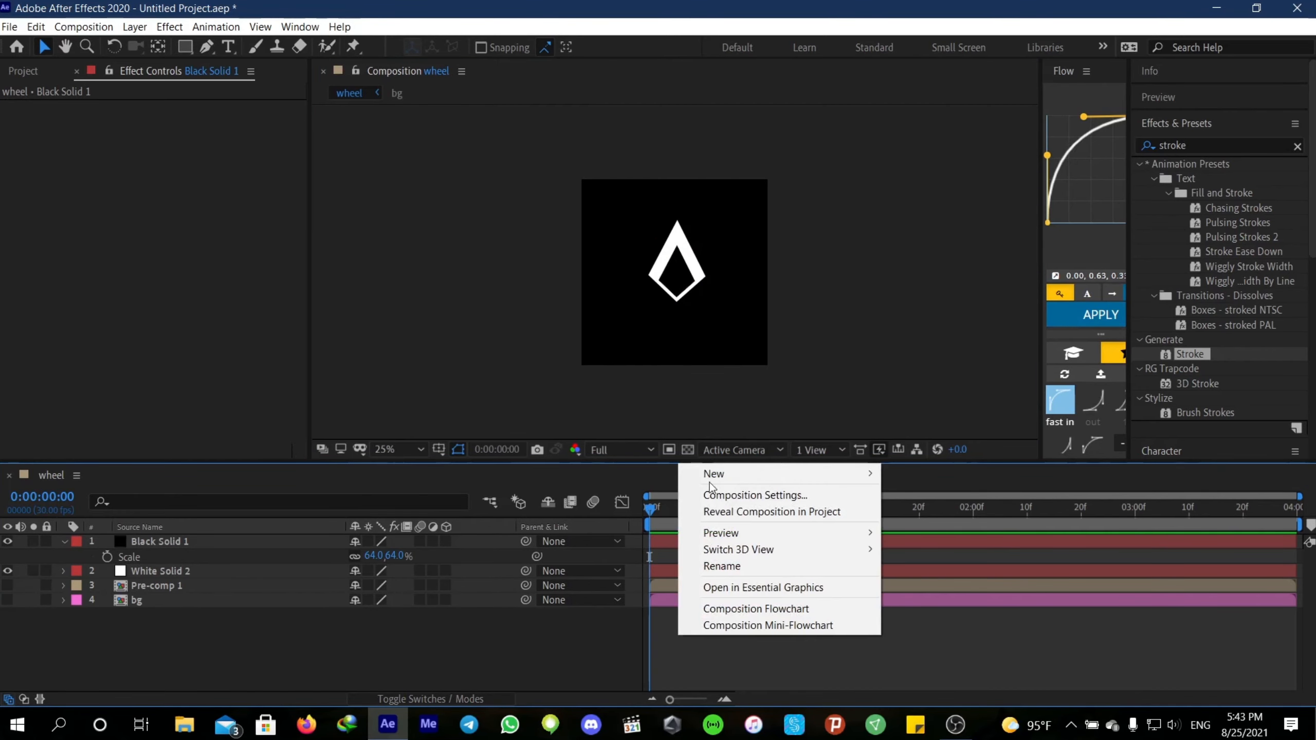
mouse_move(731, 476)
left_click(914, 512)
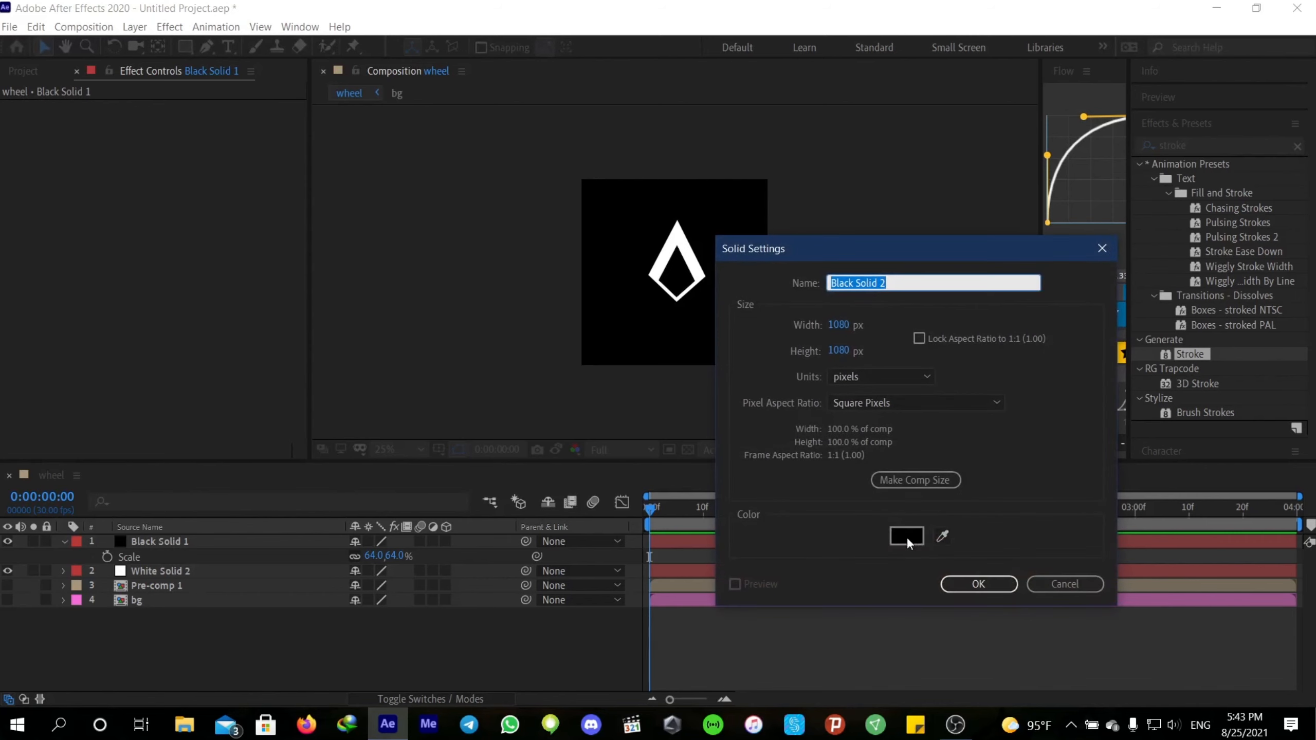
left_click(905, 536)
left_click(1031, 251)
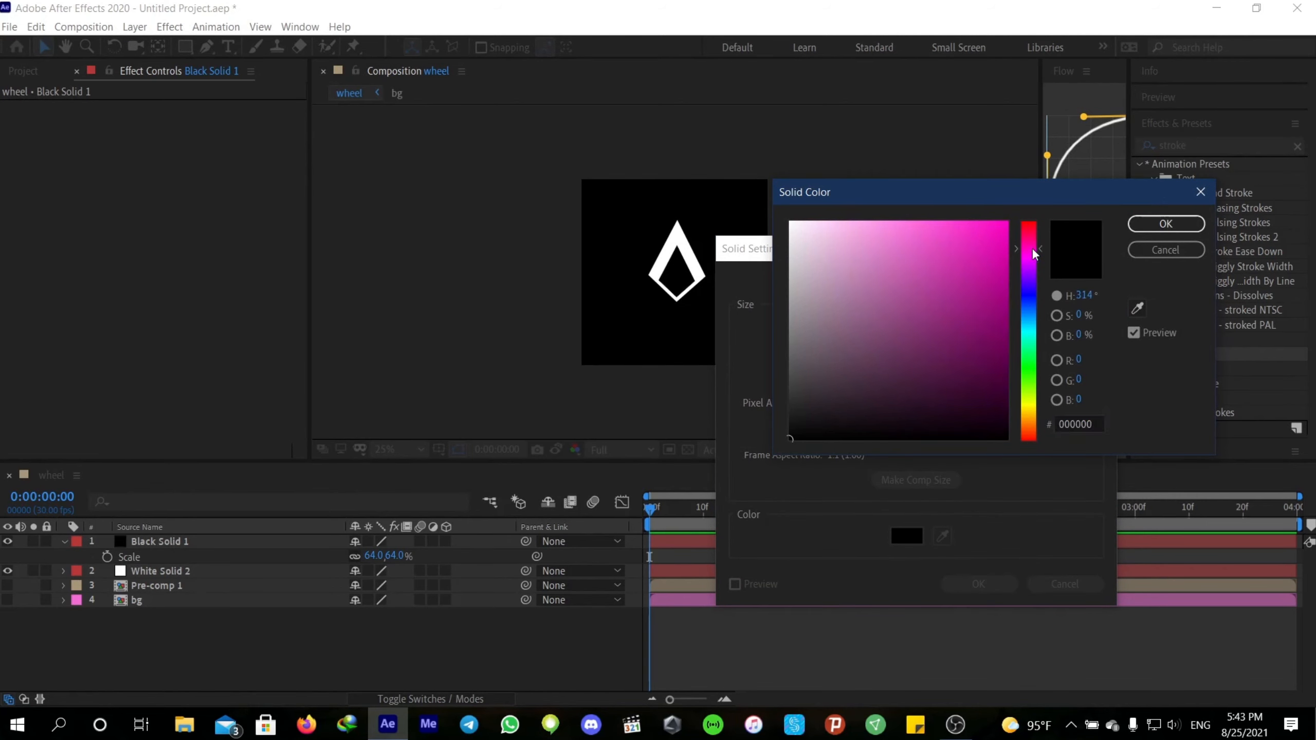
left_click(975, 235)
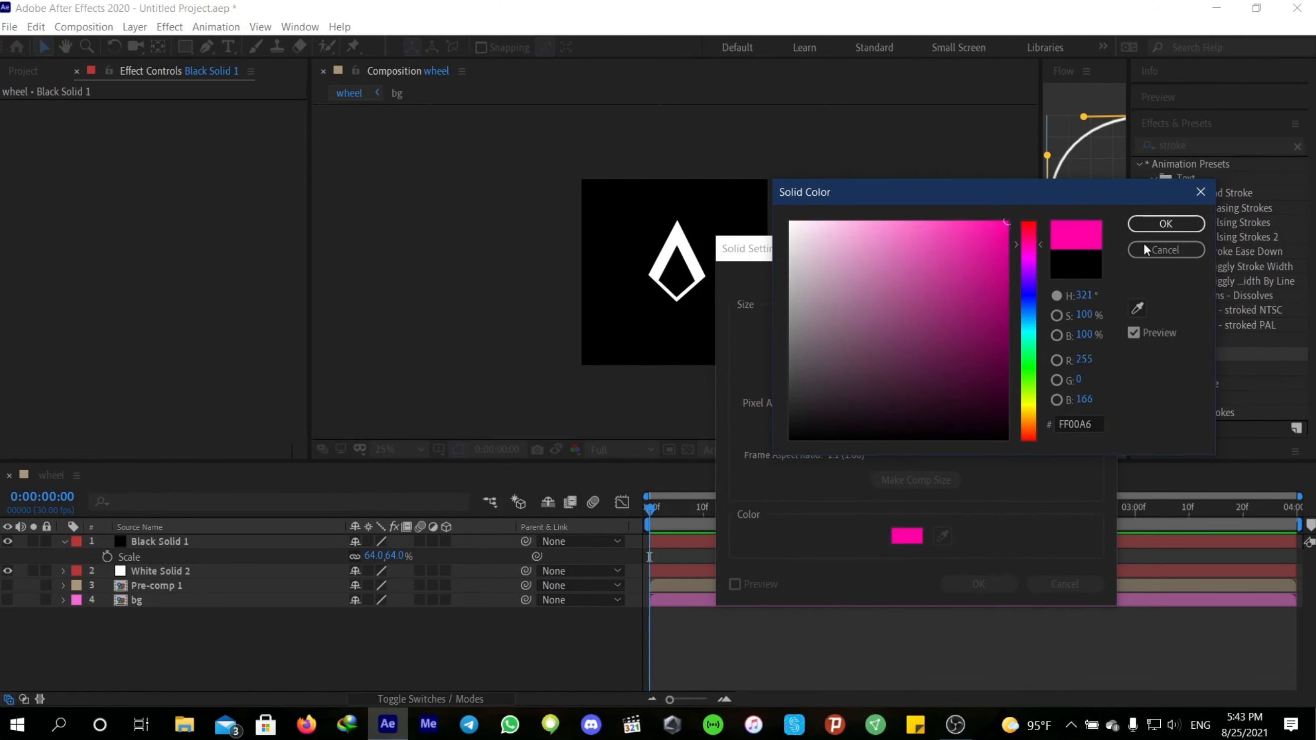
left_click(1166, 223)
left_click(976, 583)
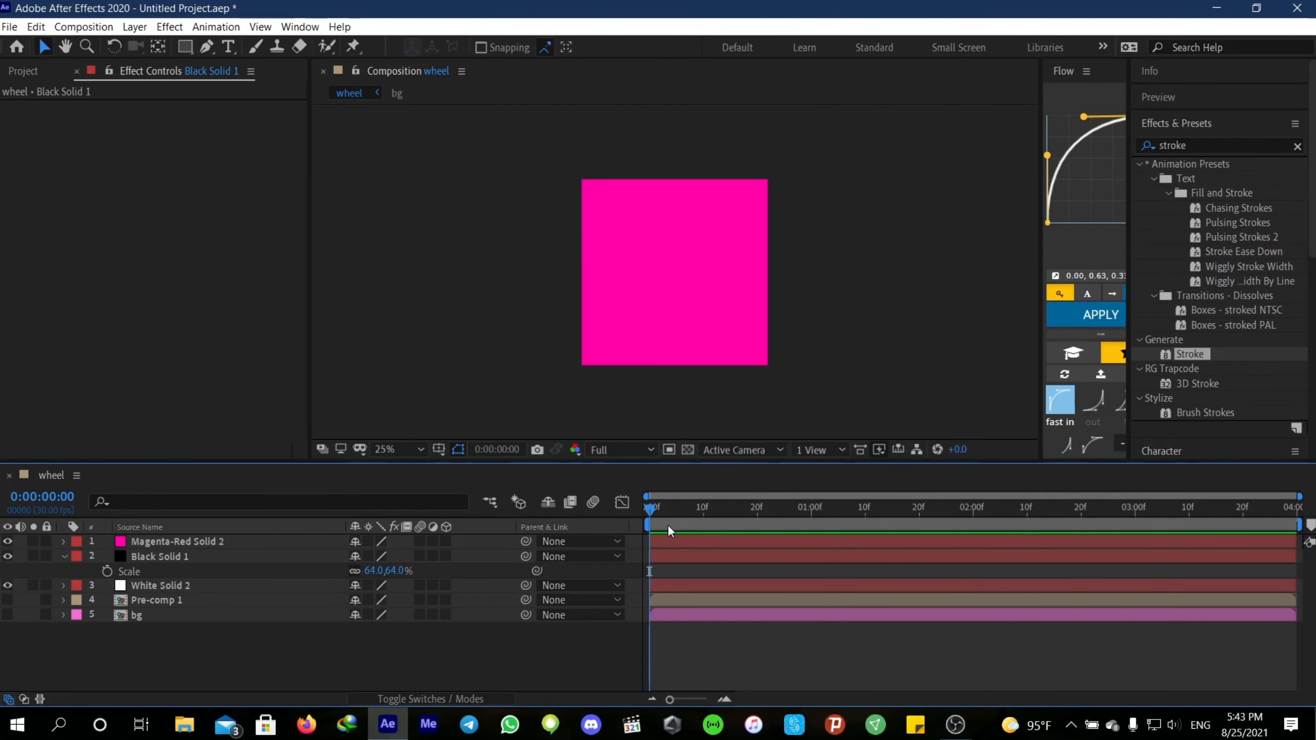
Lower the magenta solid's opacity to 44% so the kites beneath it show through
left_click(207, 48)
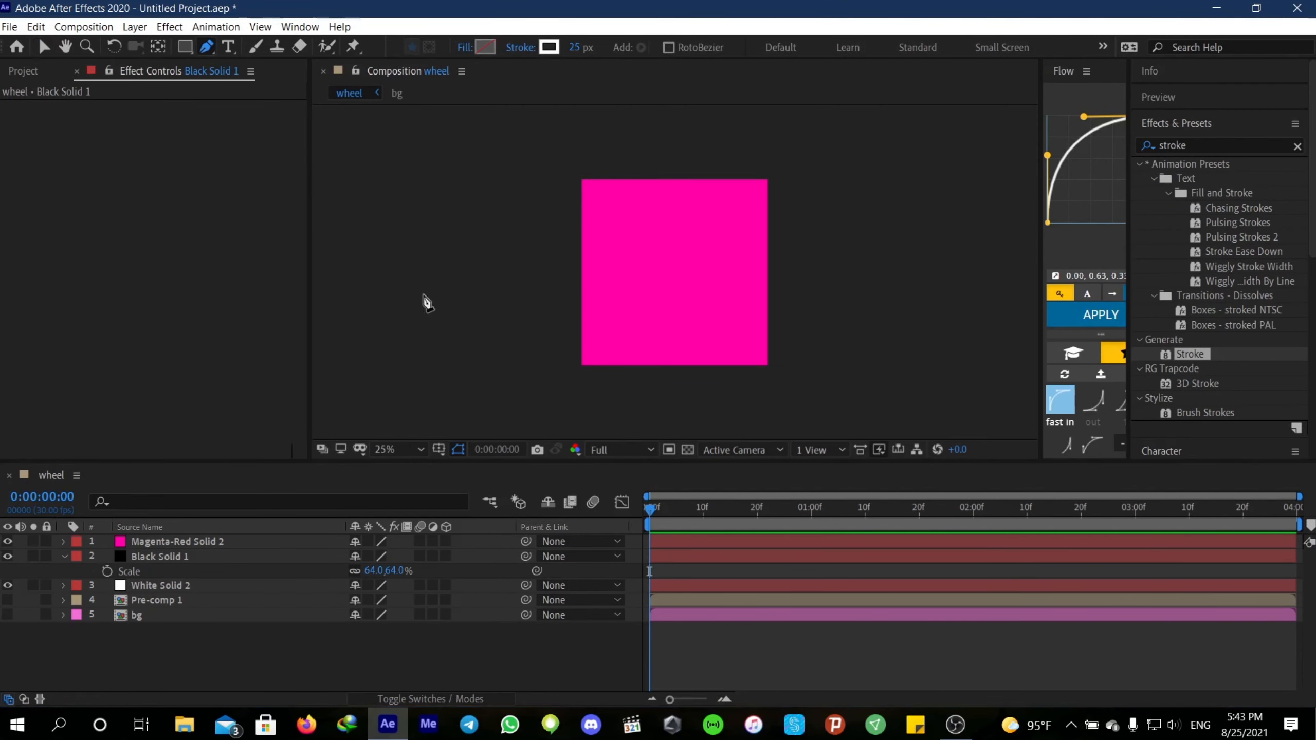
left_click(158, 542)
key("t")
left_click_drag(369, 558, 339, 558)
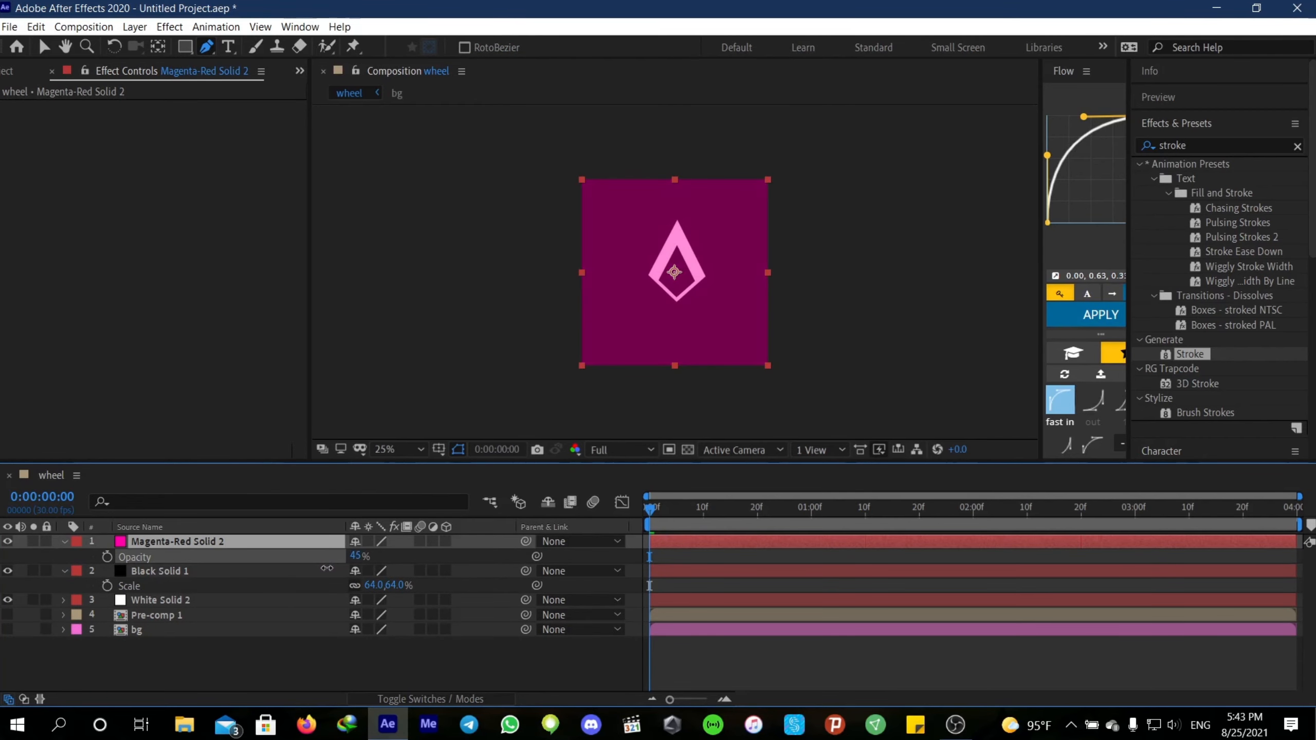
Mask the magenta solid with the Pen tool to a narrow four-point kite inside the black kite and restore its opacity to 100%
left_click(679, 260)
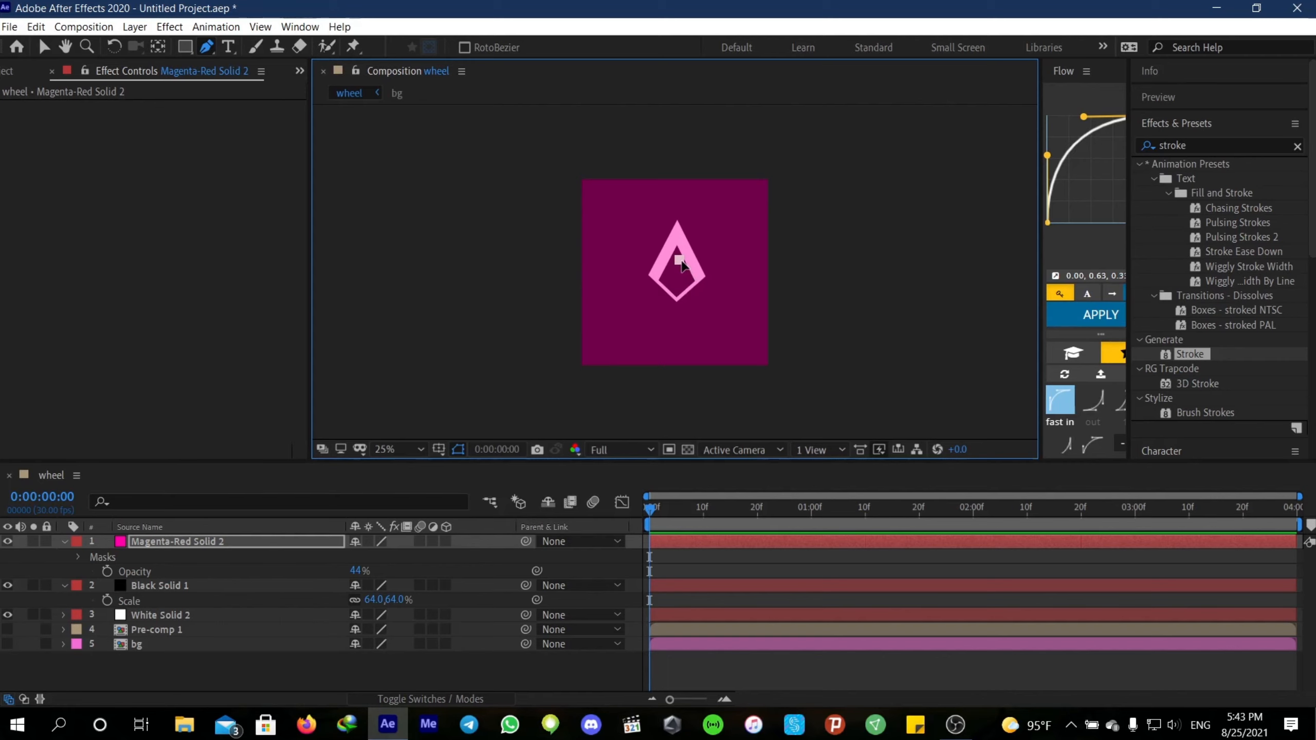
left_click_drag(680, 260, 677, 259)
left_click(678, 258)
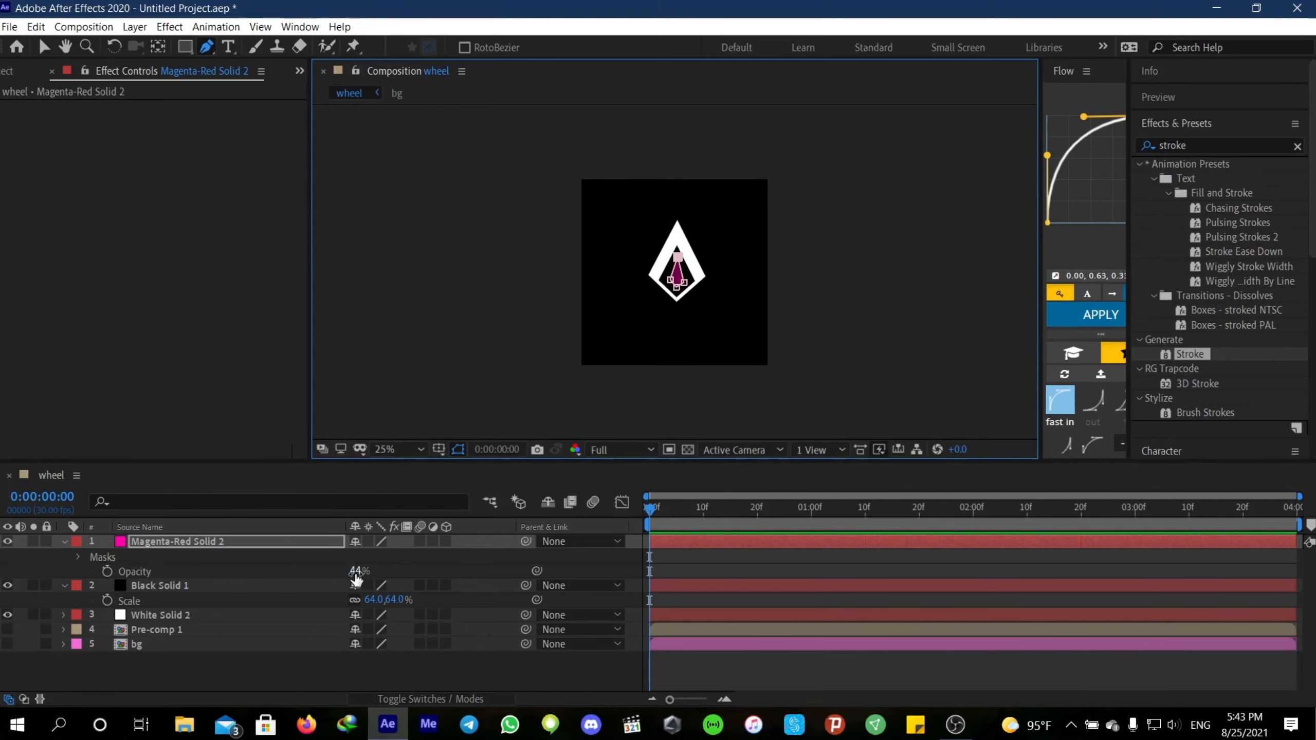
left_click(679, 680)
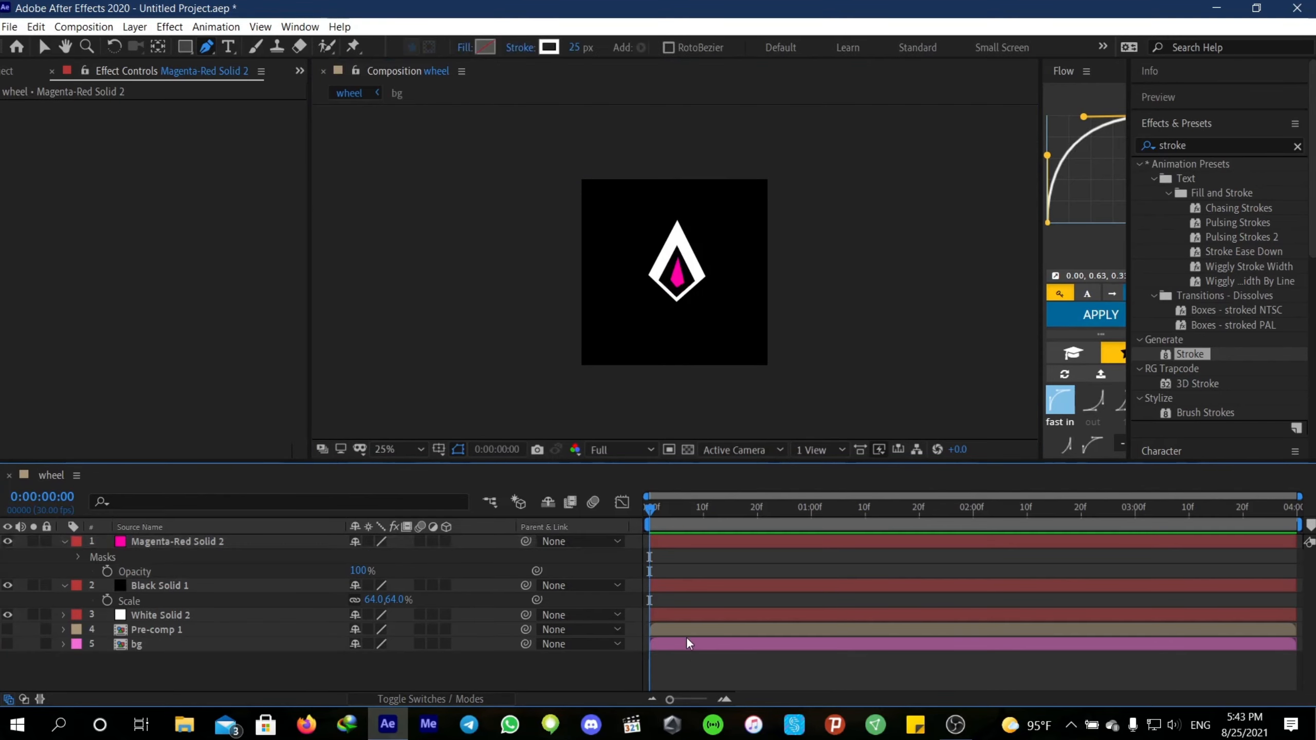
Reshape the magenta kite's mask by widening its sides, lowering its bottom point and raising its top point to fill the black kite better
key("period")
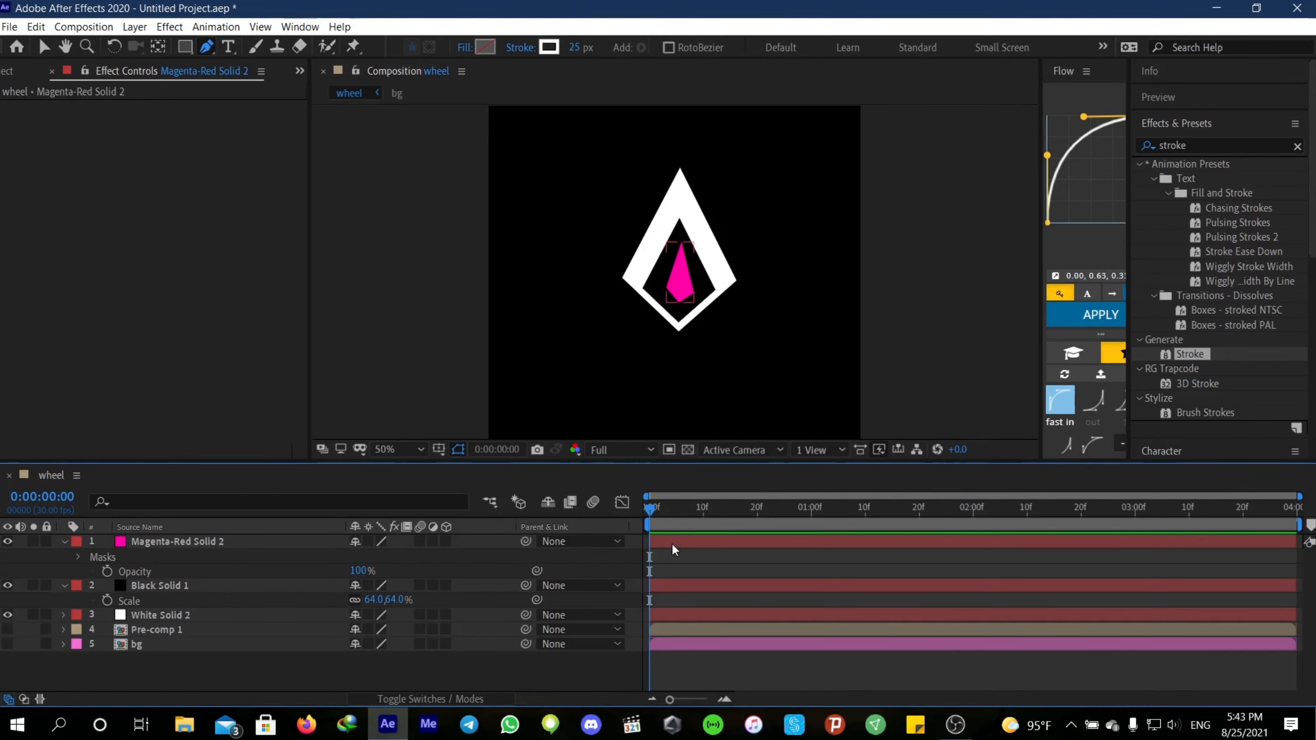
left_click(625, 536)
left_click_drag(694, 293, 663, 288)
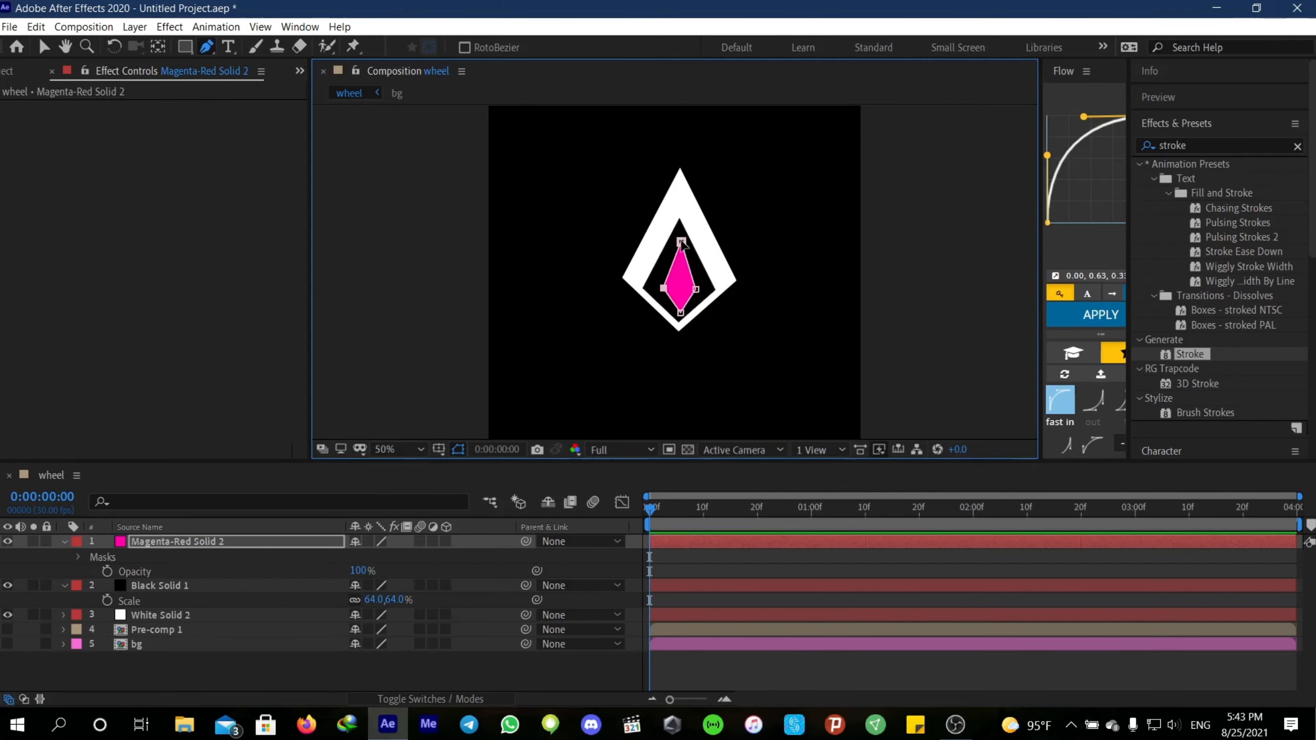
left_click_drag(680, 242, 681, 234)
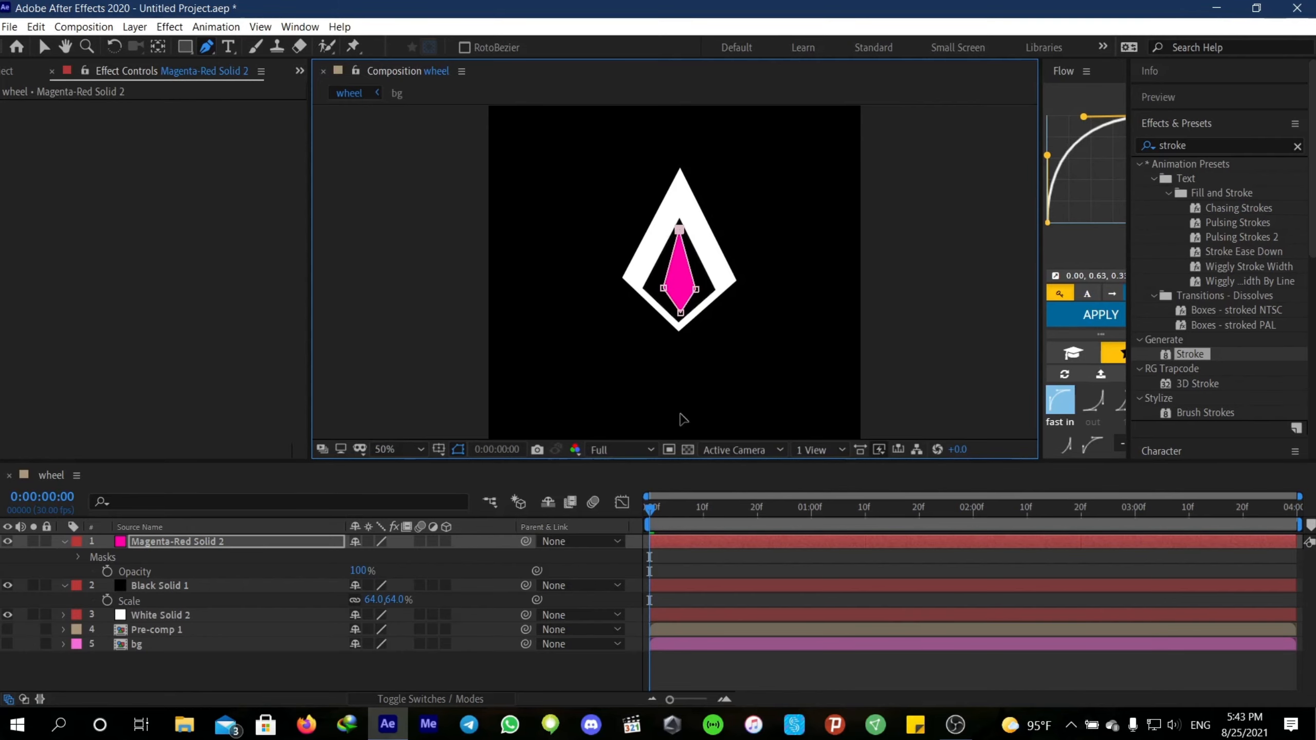
left_click(692, 562)
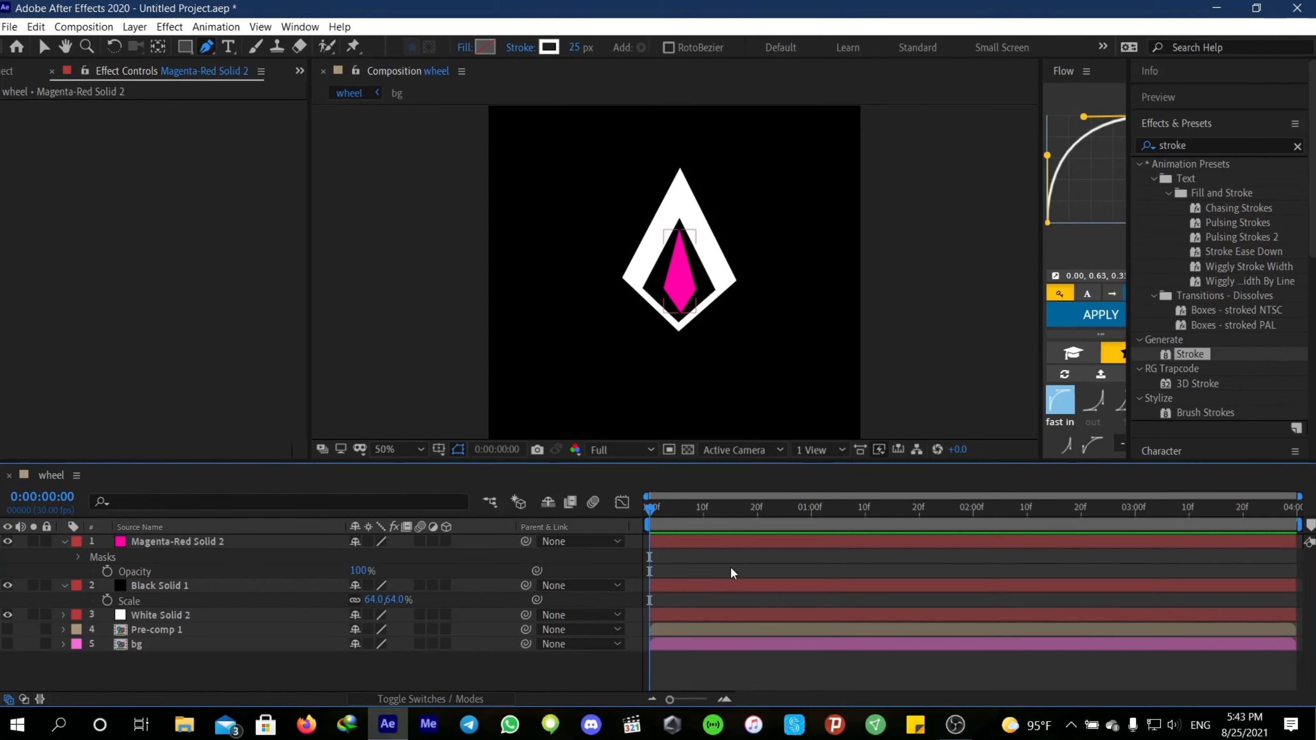
key("comma")
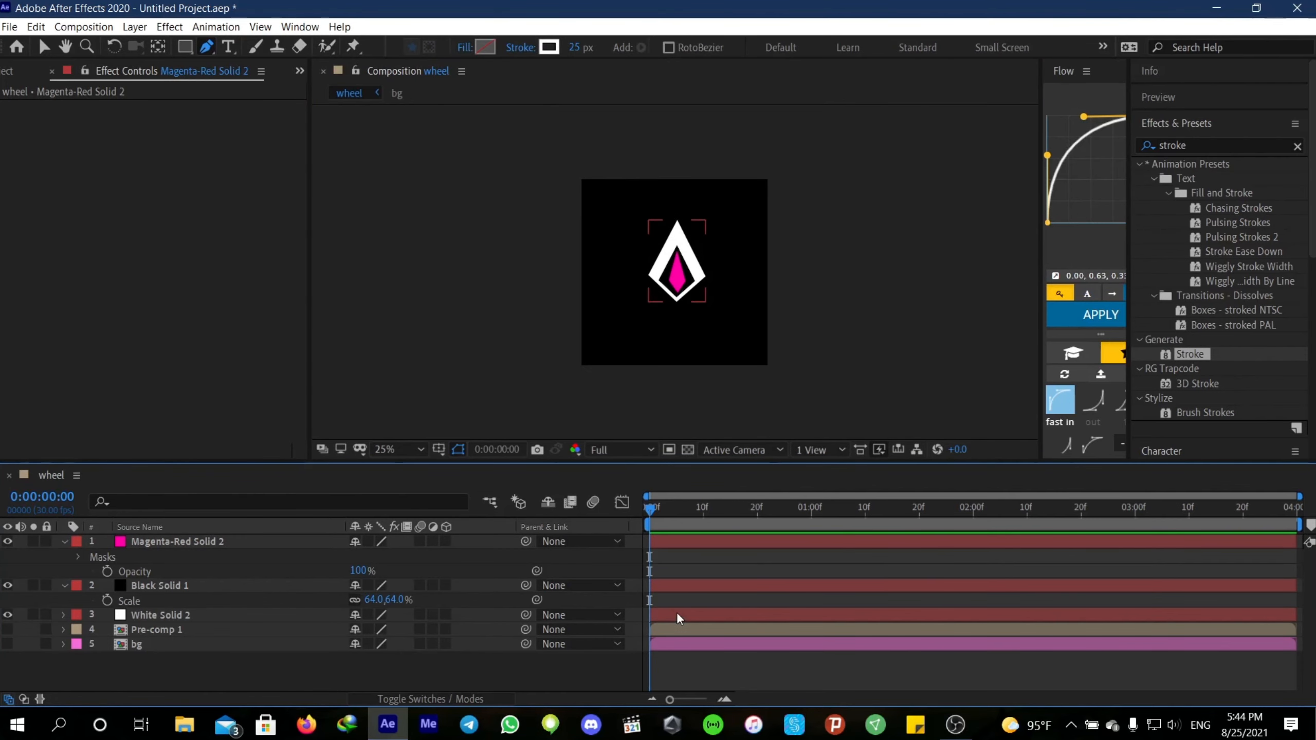
Pre-compose the magenta, black and white solids into a composition named arrow, moving all attributes into it
left_click(677, 612)
left_click(669, 537)
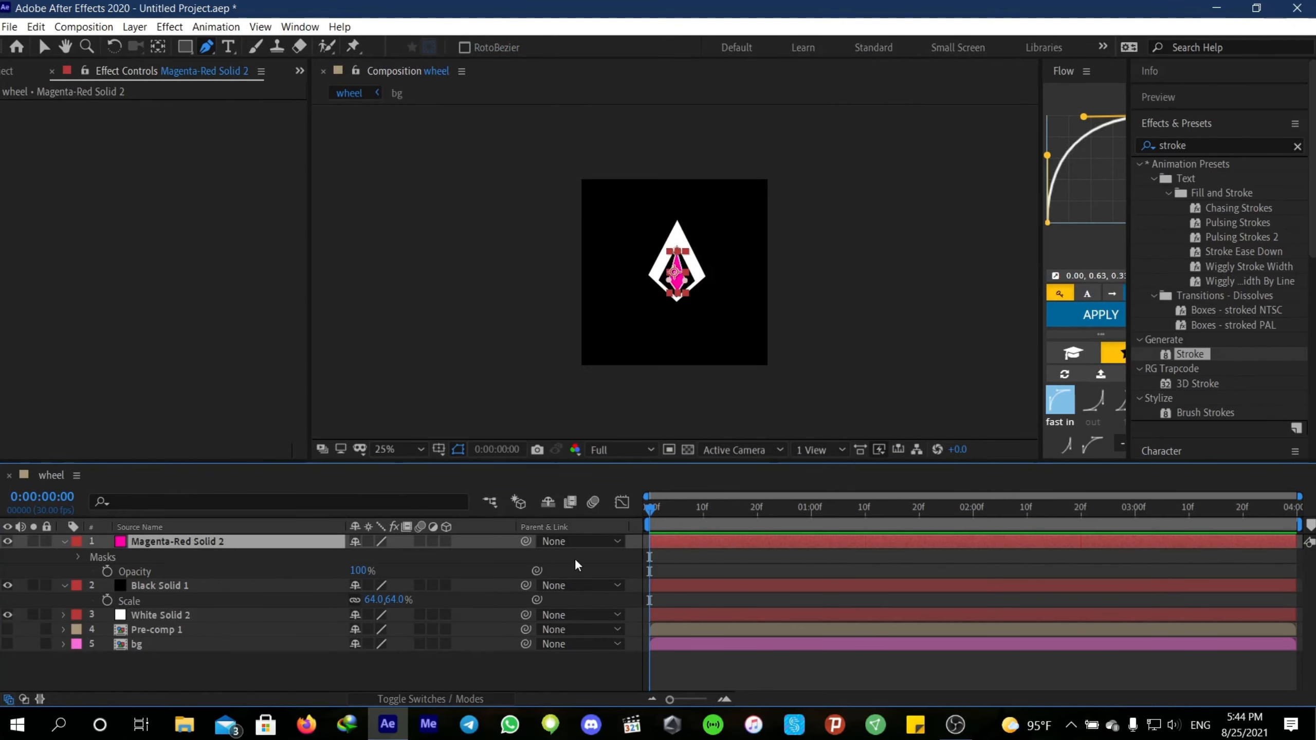
left_click(670, 614, "shift")
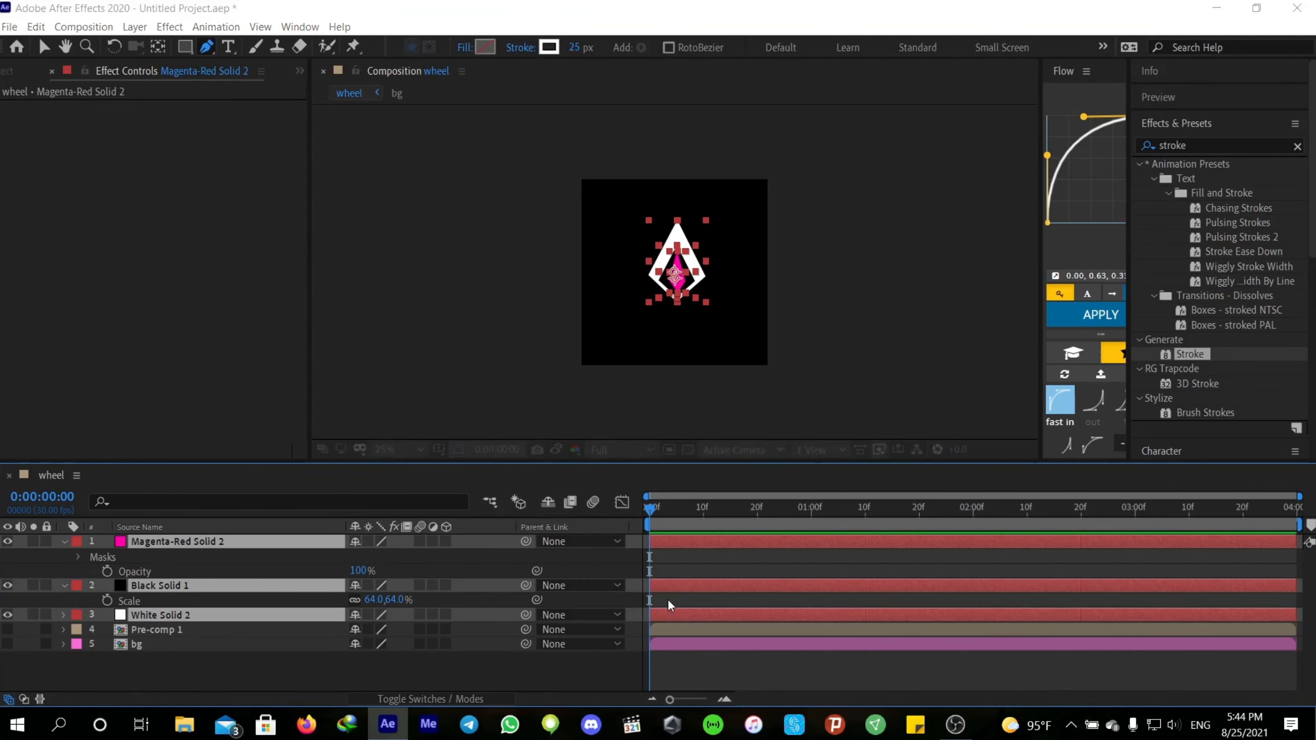
key("ctrl+shift+c")
type("arrow")
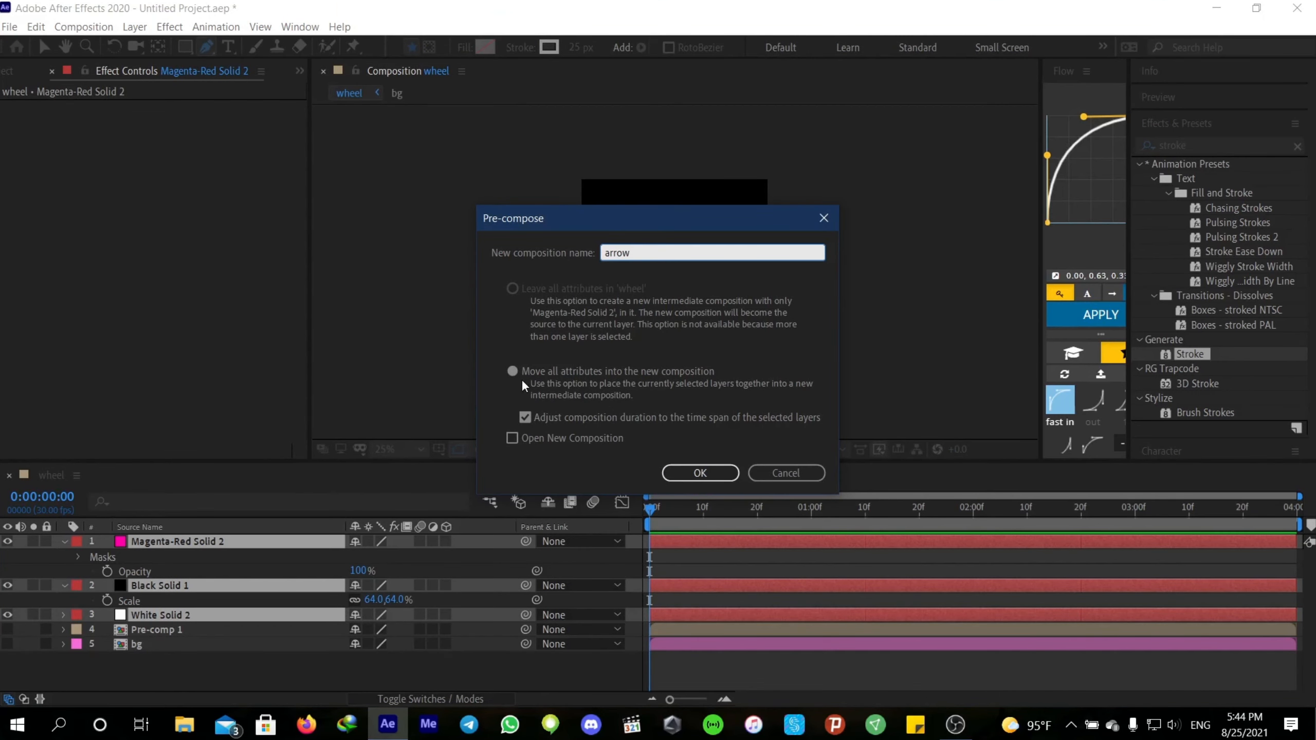
left_click(529, 374)
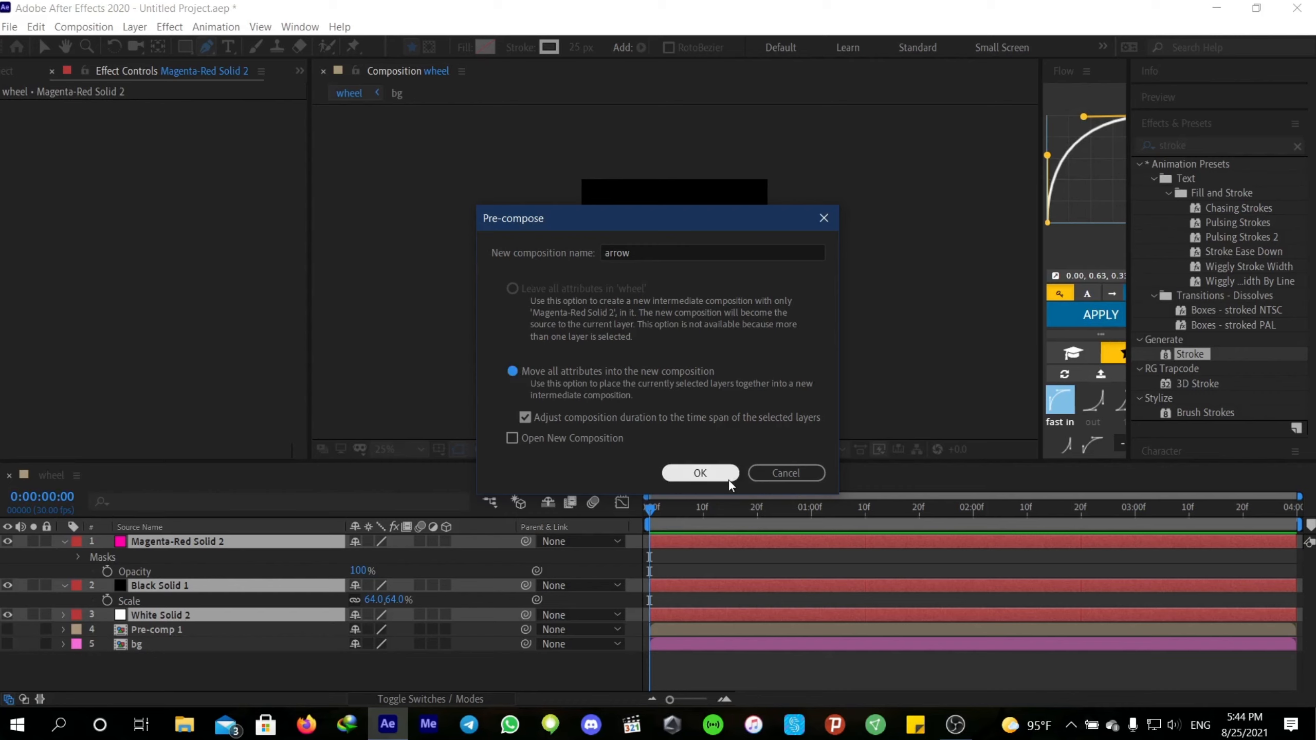
left_click(700, 473)
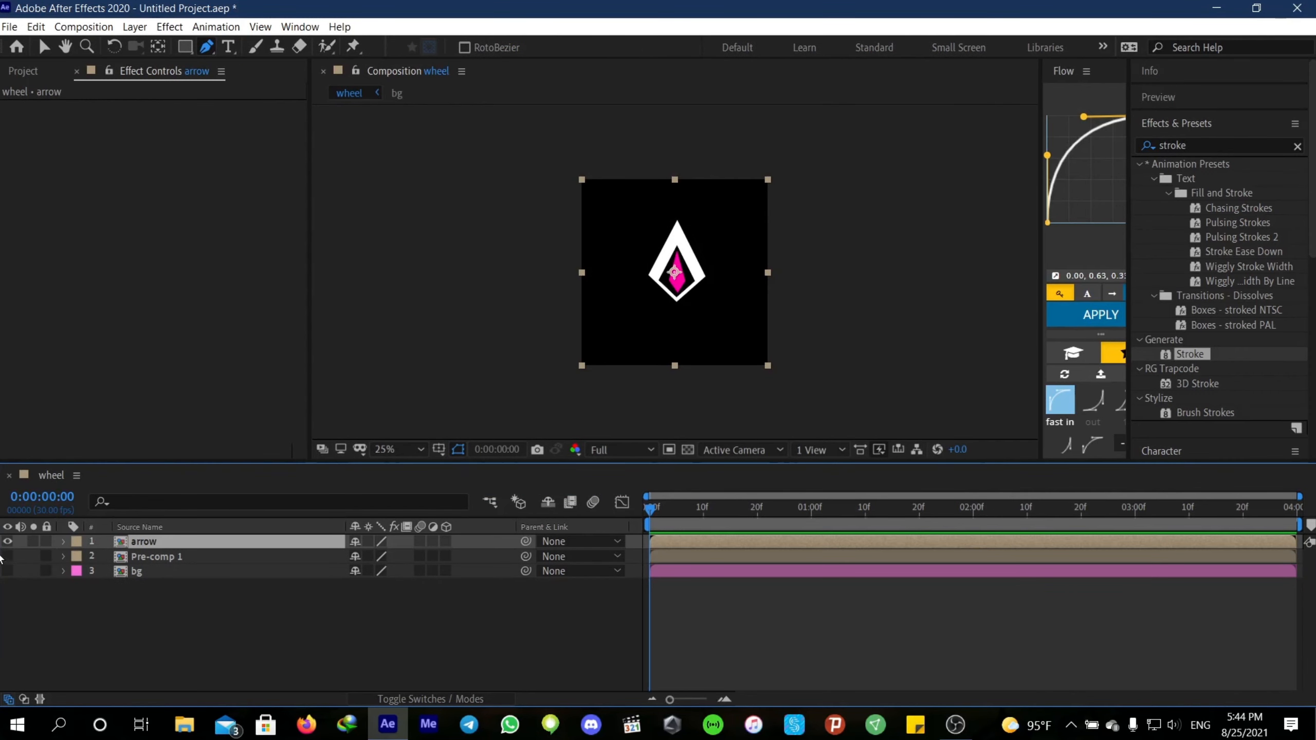
Show the Pre-comp 1 photo wheel again and scale the arrow layer down to 35%
left_click(7, 556)
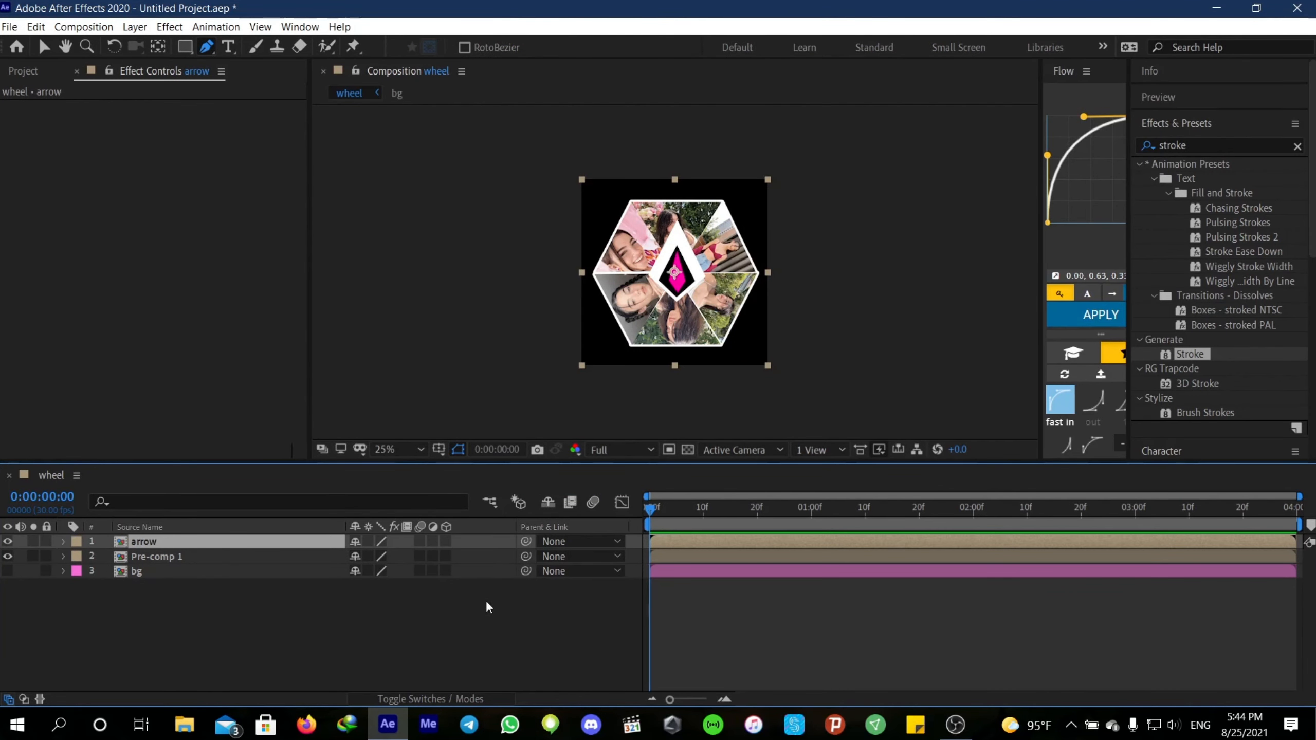
key("s")
left_click_drag(373, 556, 339, 556)
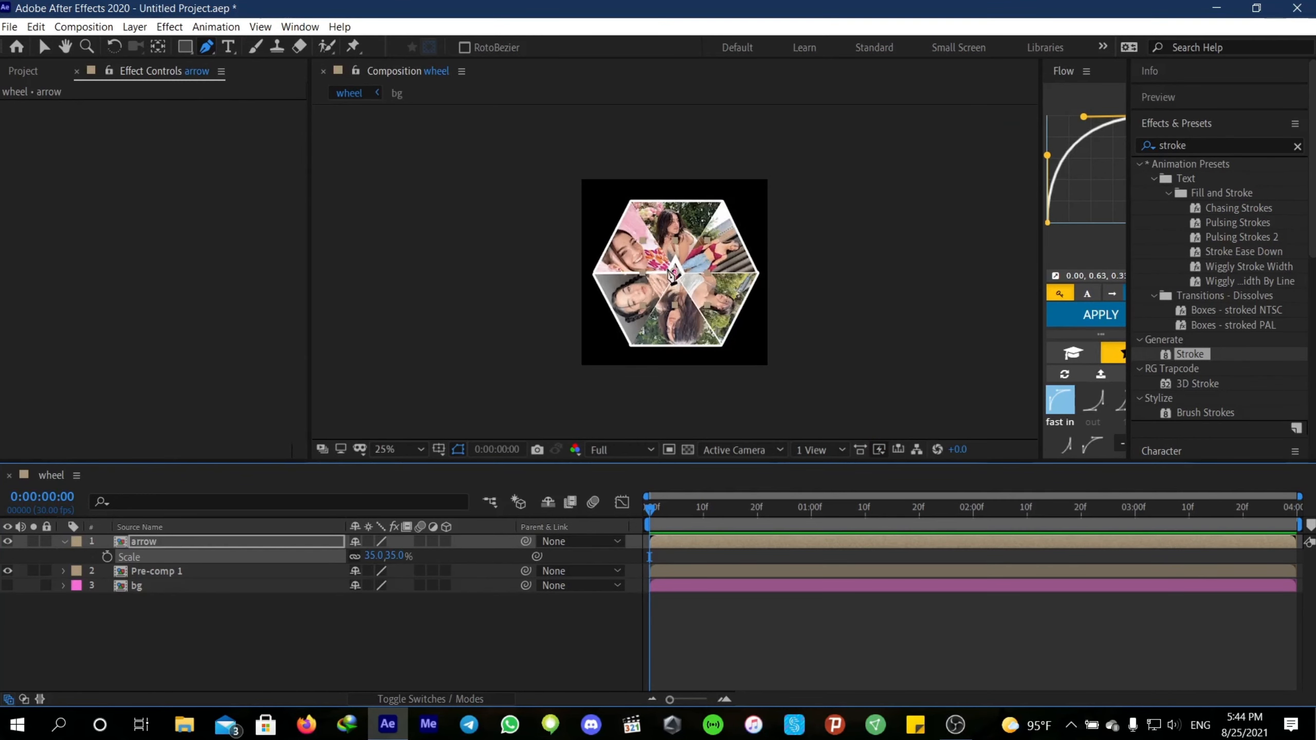
key("v")
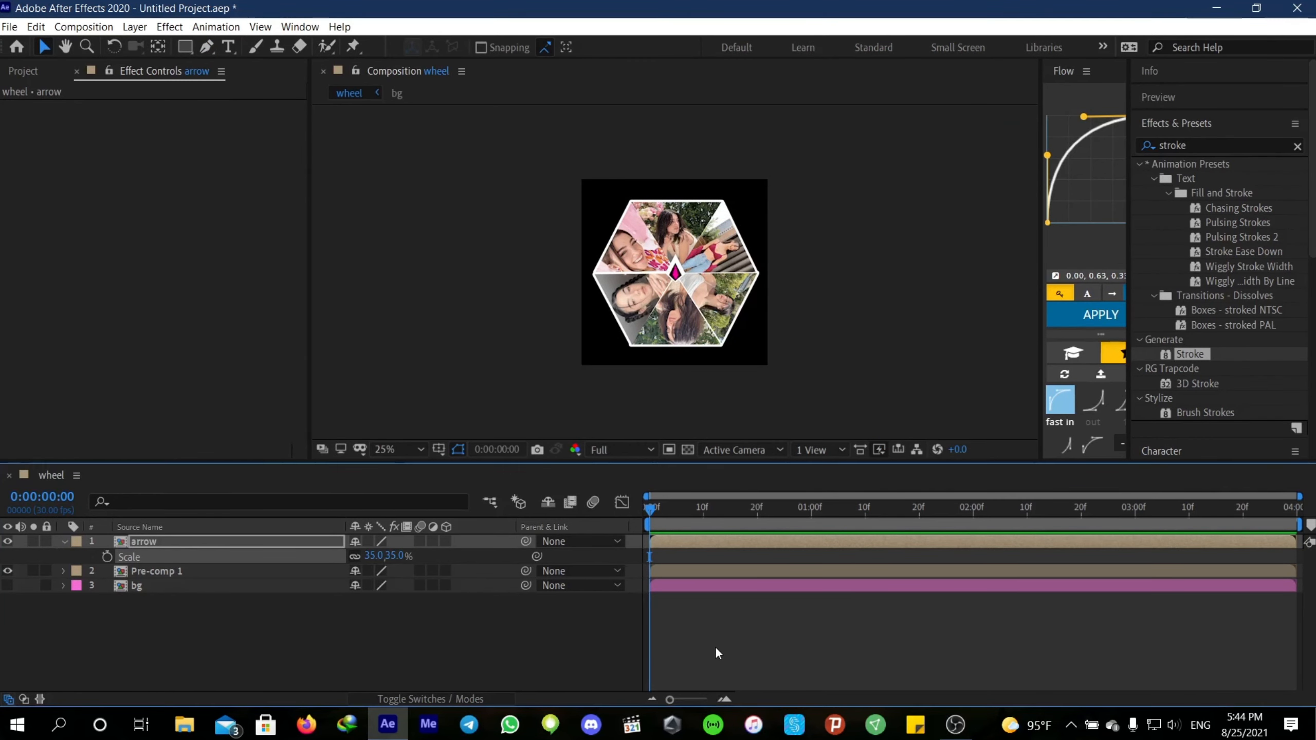
Move the arrow's anchor point to its lower tip and shift the arrow up so that tip sits at the wheel's center
left_click(715, 645)
left_click(662, 541)
scroll(674, 299, "up", 2)
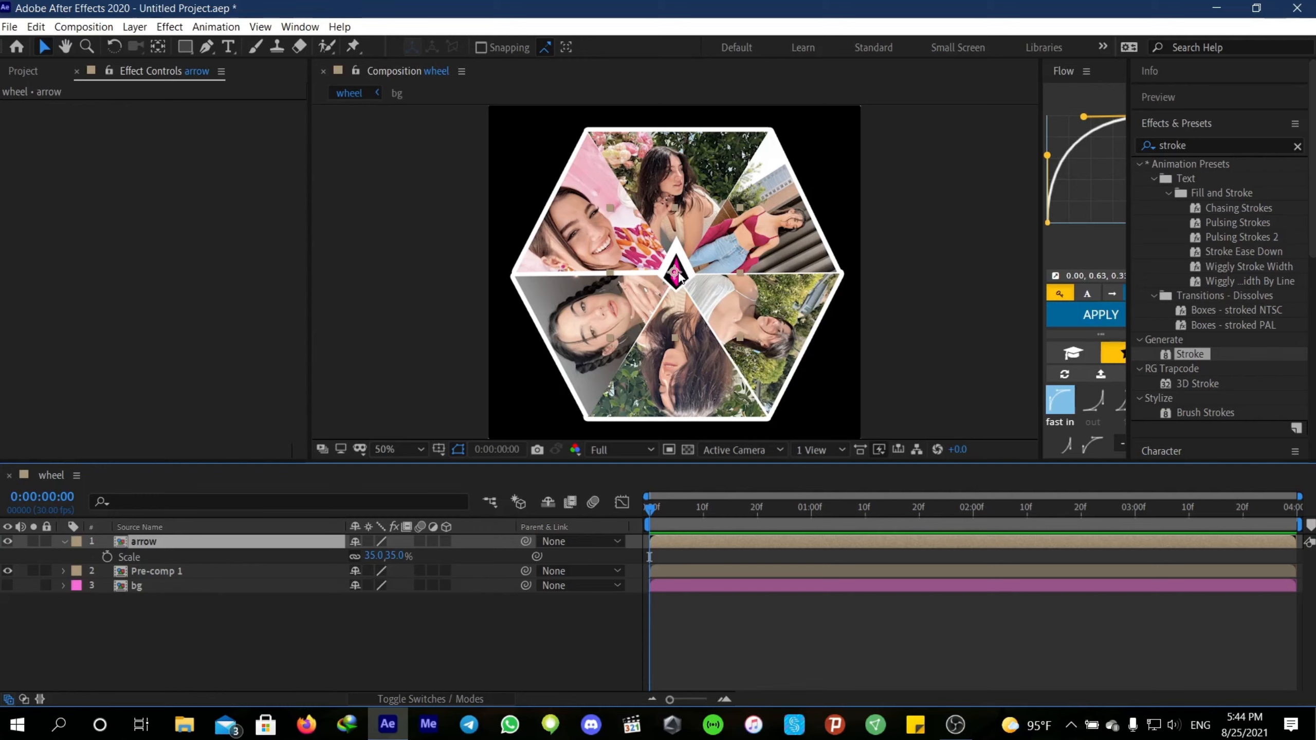
key("y")
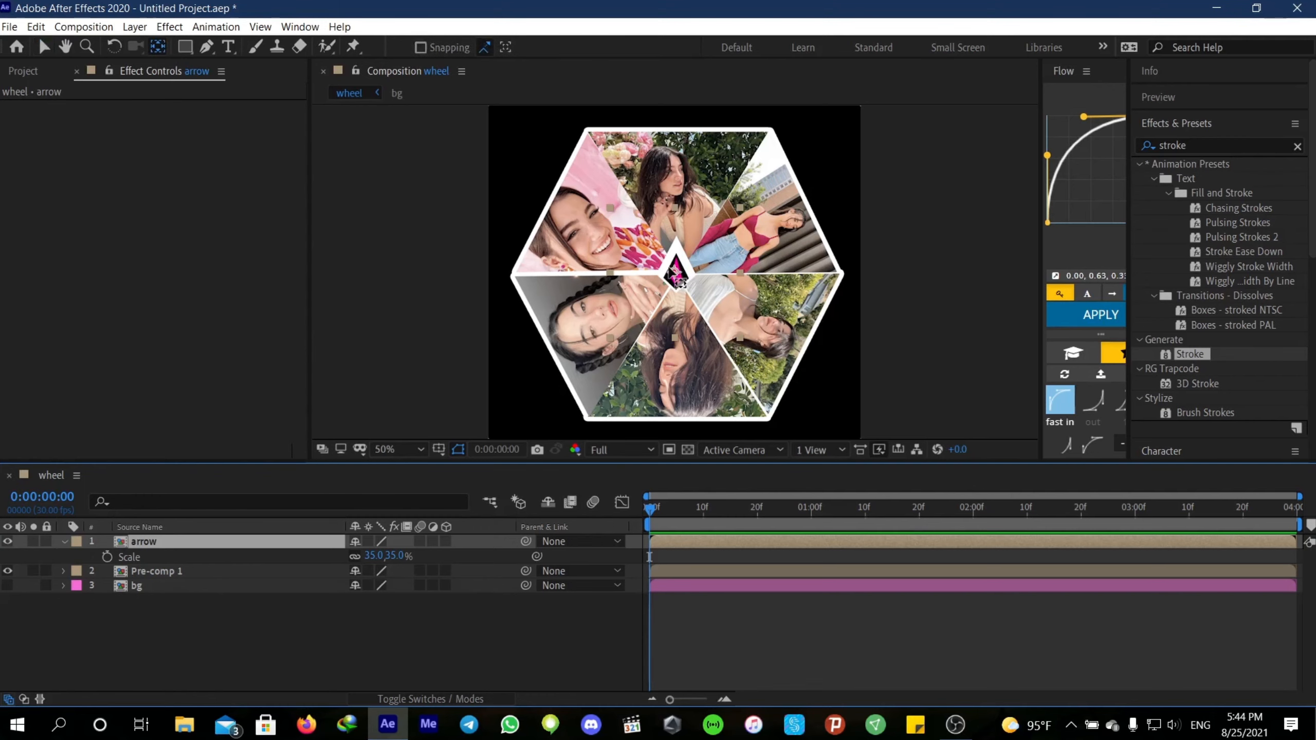
left_click_drag(677, 278, 675, 286)
key("v")
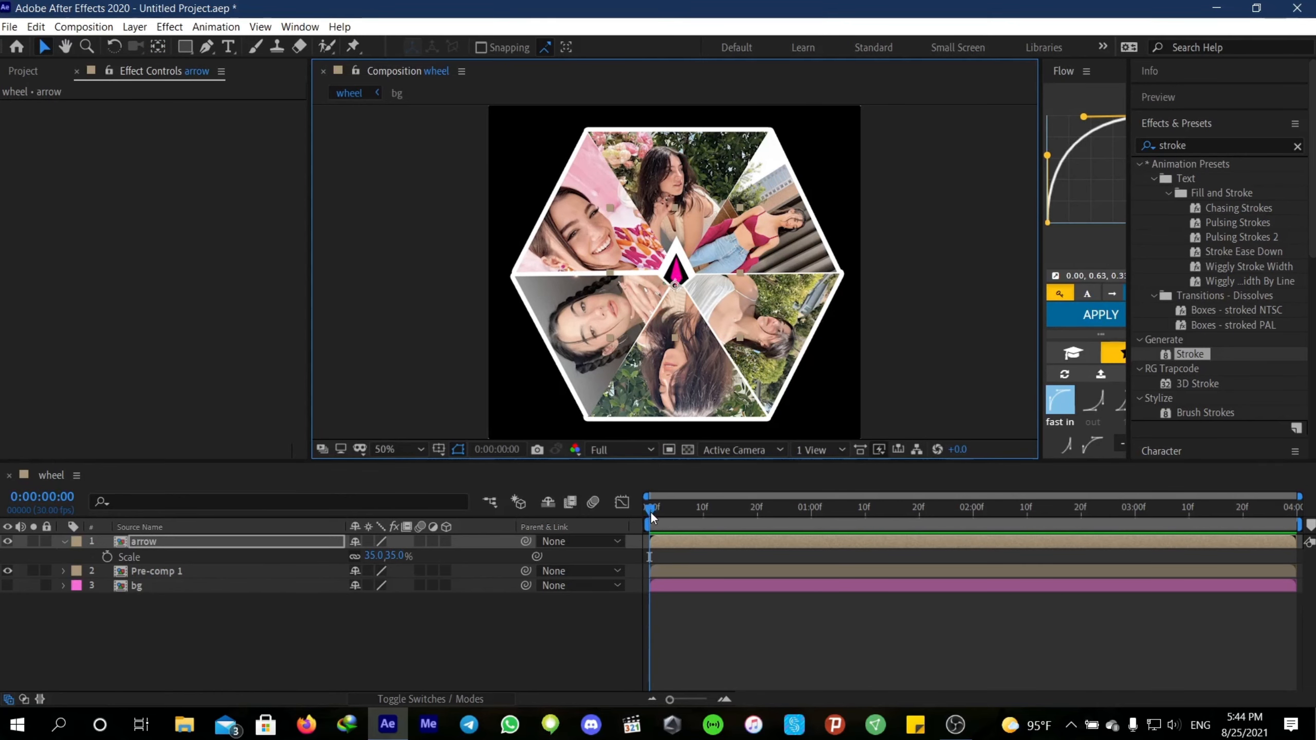
left_click_drag(676, 285, 676, 274)
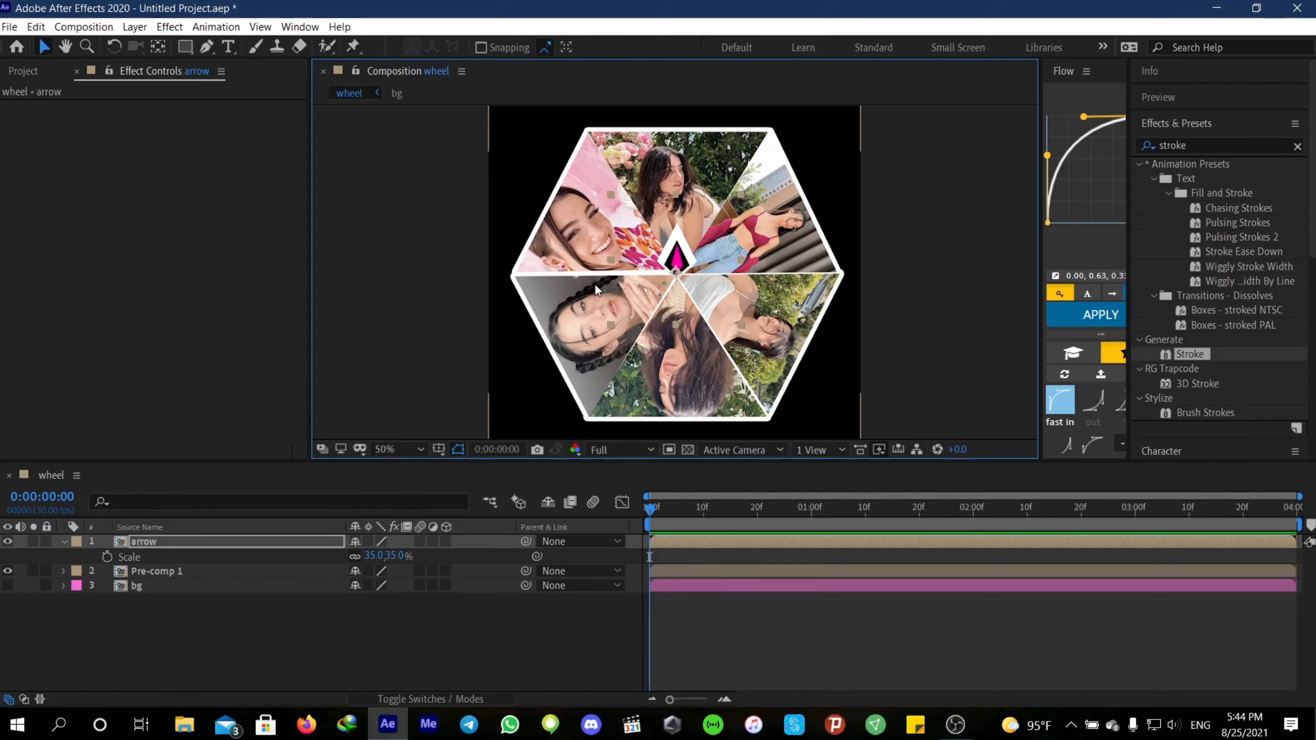
key("comma")
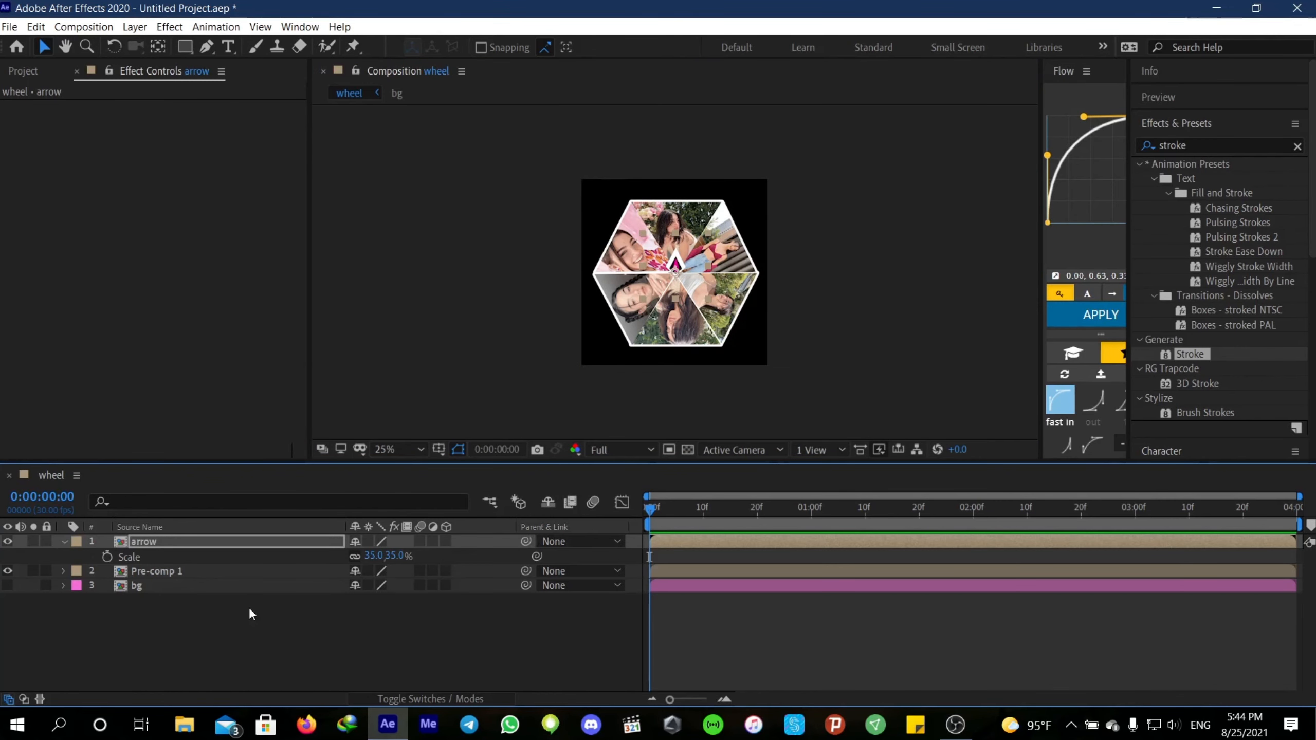
Keyframe the arrow's rotation from 0° at the start to 58° at 0:00:01:00
key("r")
left_click(107, 556)
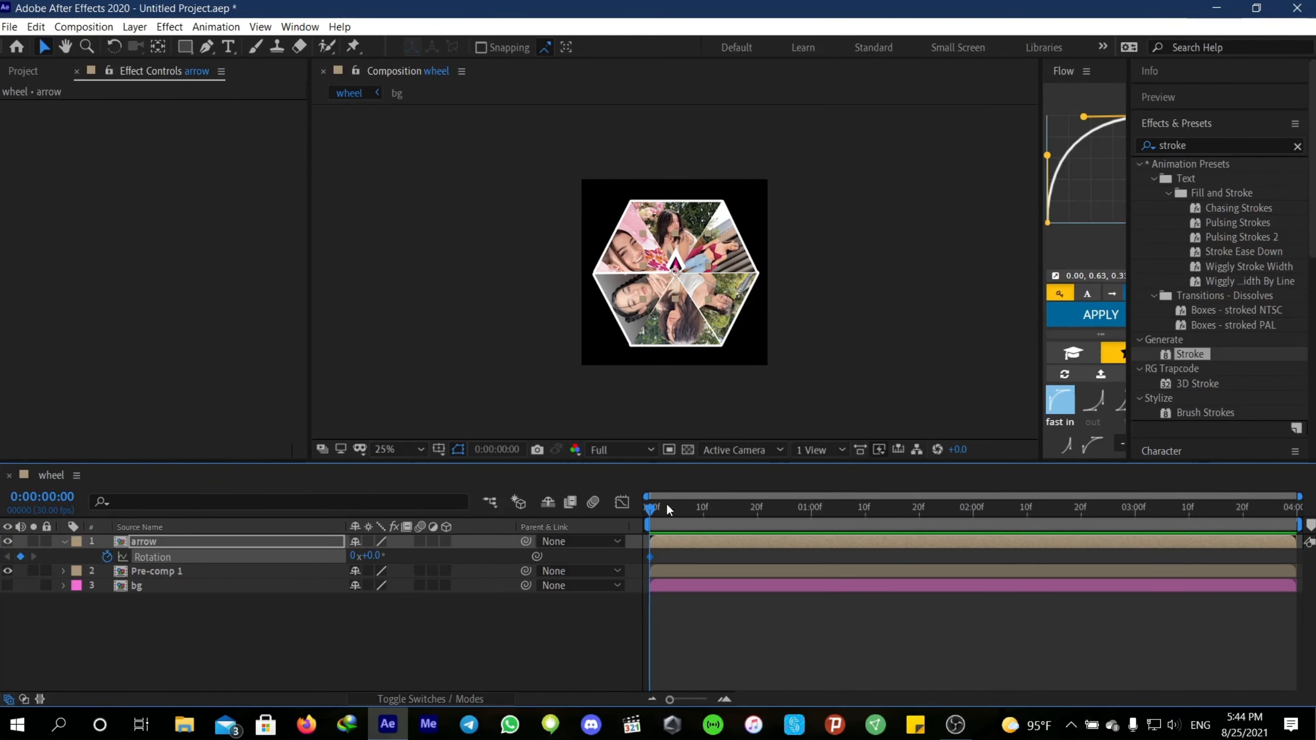
left_click_drag(667, 505, 811, 518)
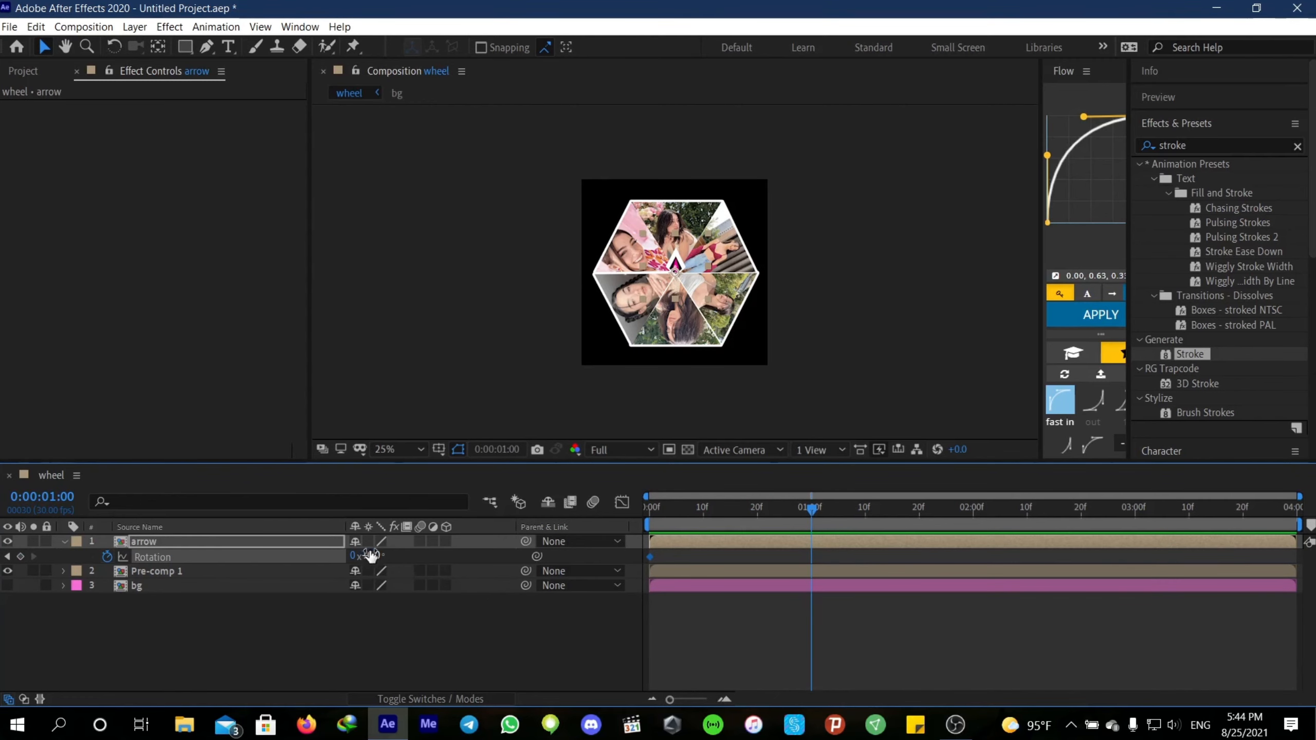
left_click_drag(368, 555, 418, 549)
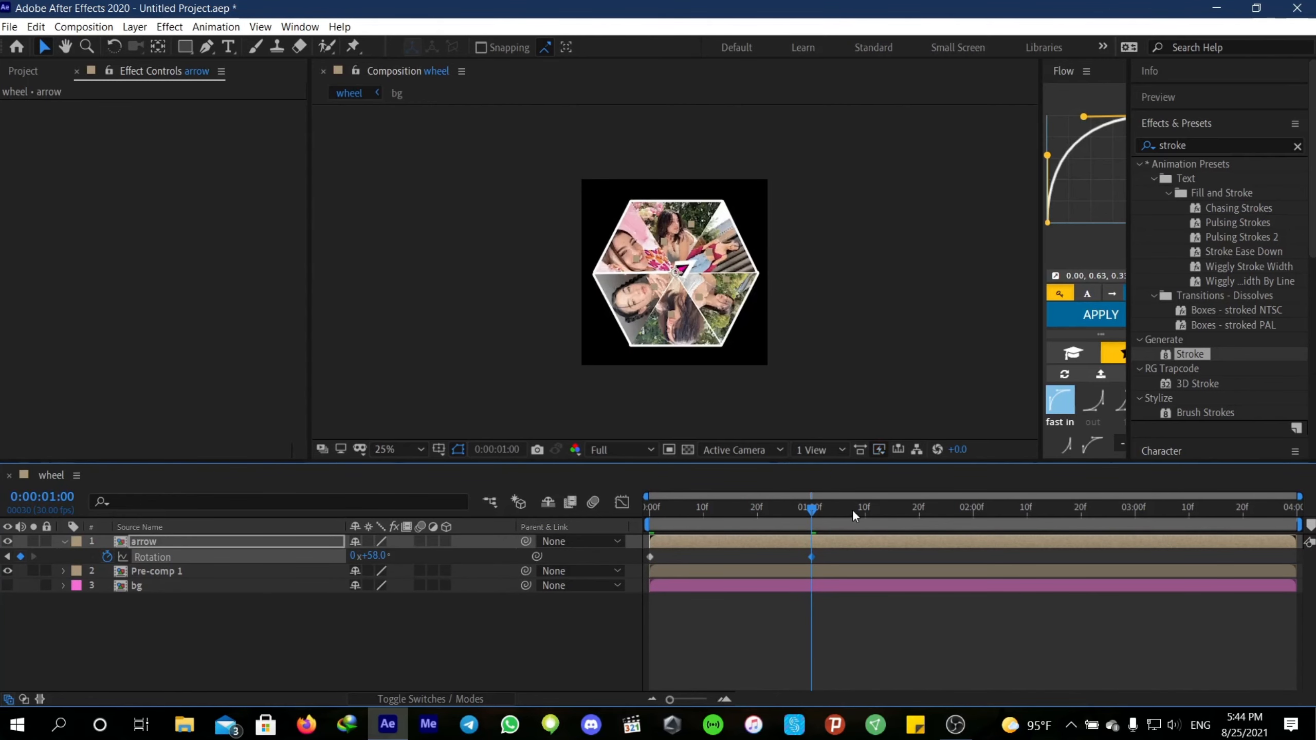
Add arrow rotation keyframes of 122° at 0:00:02:02 and 178° at 0:00:03:07, and return to the first frame
left_click_drag(826, 506, 983, 524)
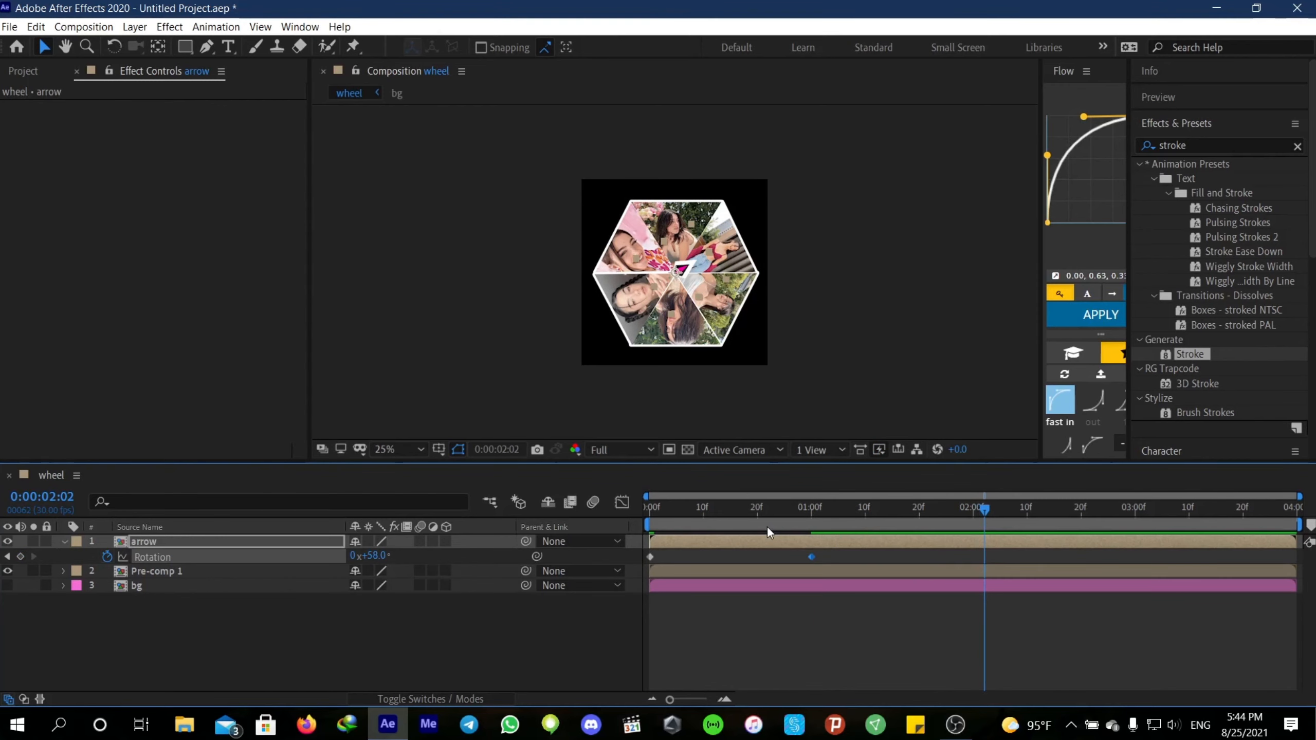
left_click_drag(381, 550, 438, 550)
left_click_drag(989, 510, 1159, 523)
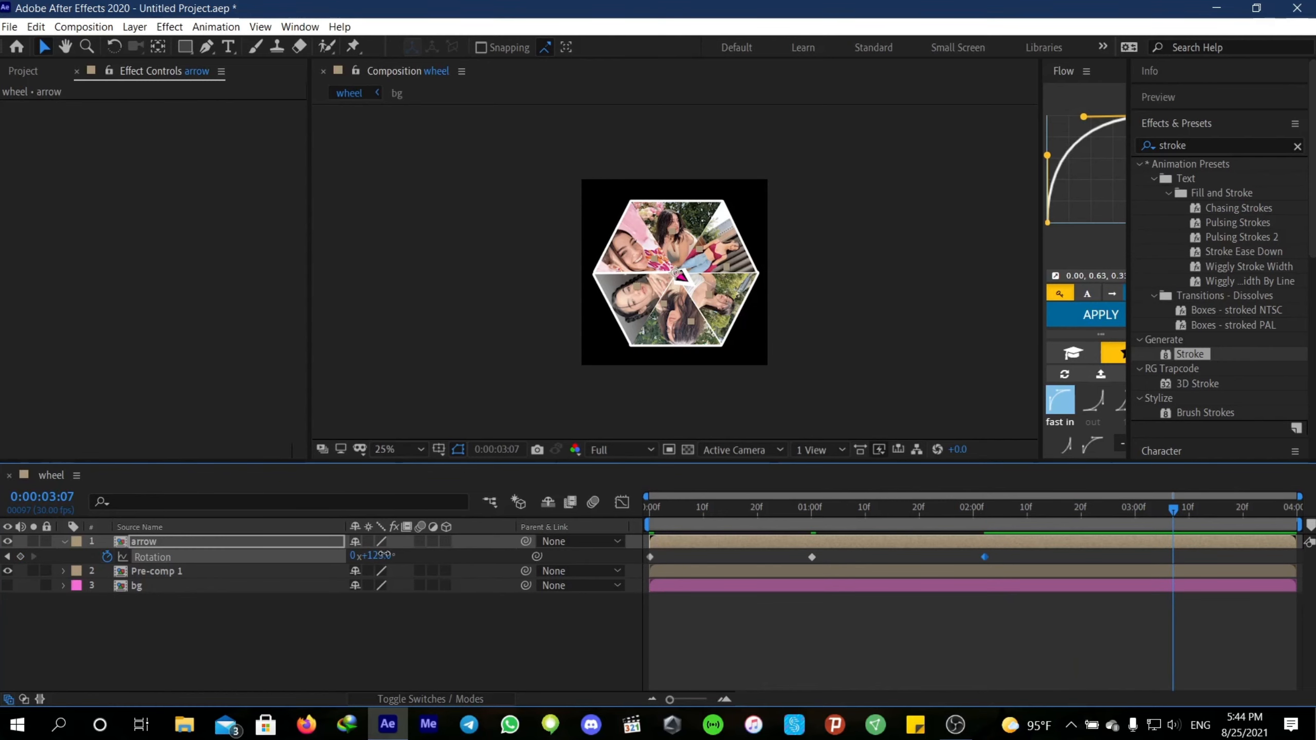
left_click_drag(383, 554, 426, 547)
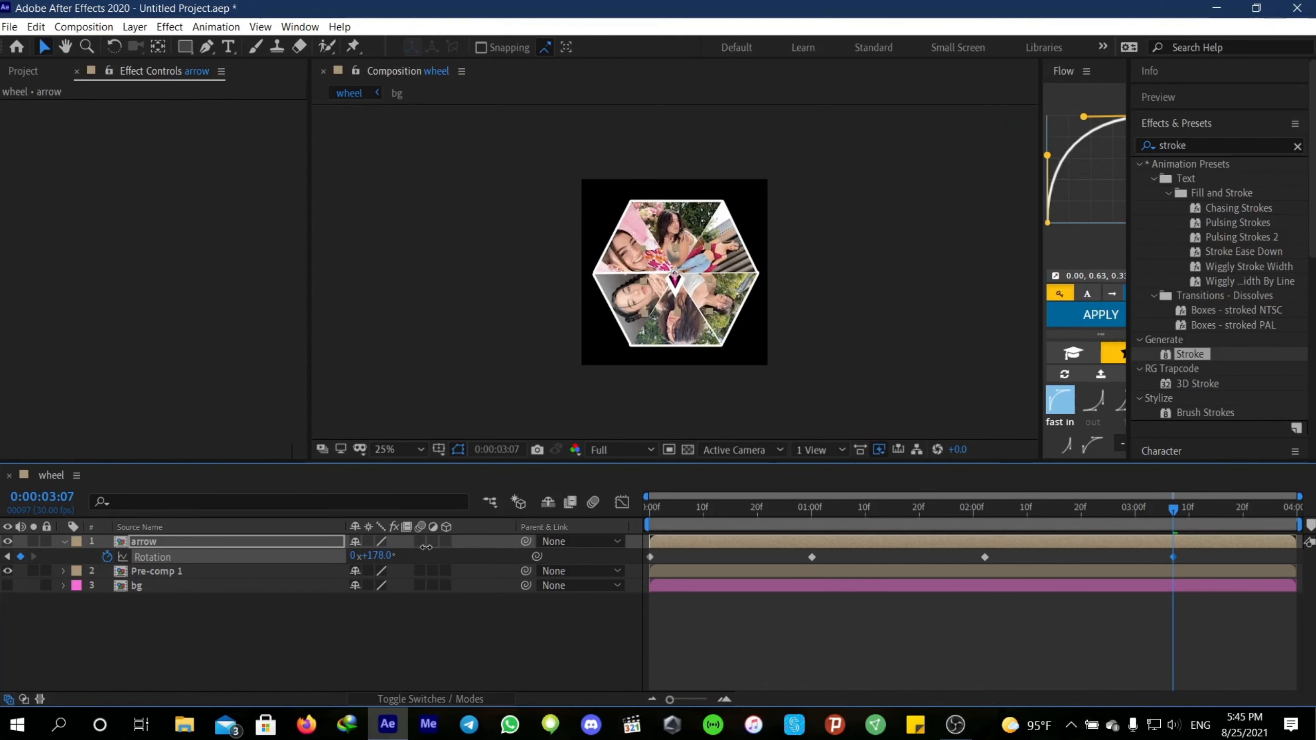
key("Home")
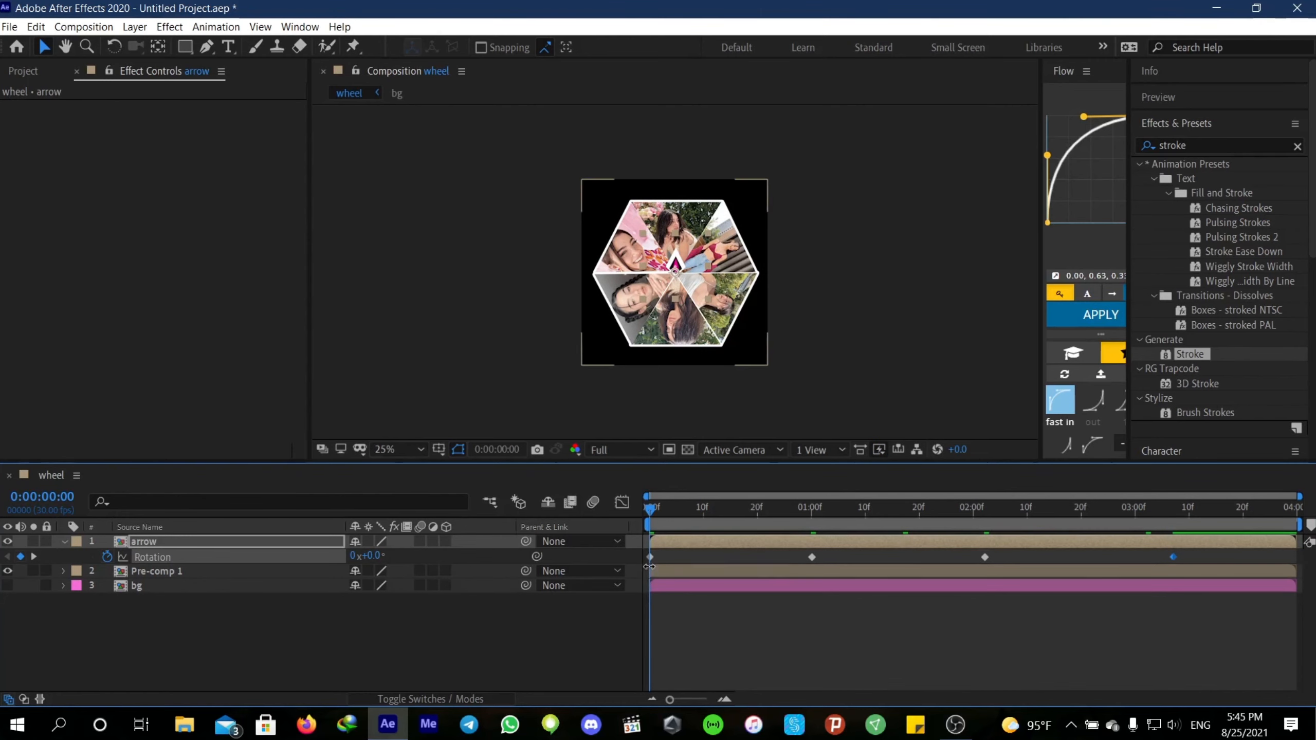
Keyframe the Pre-comp 1 layer's rotation from 0° at the start to -51° at 0:00:01:00
left_click(627, 573)
key("r")
left_click(107, 585)
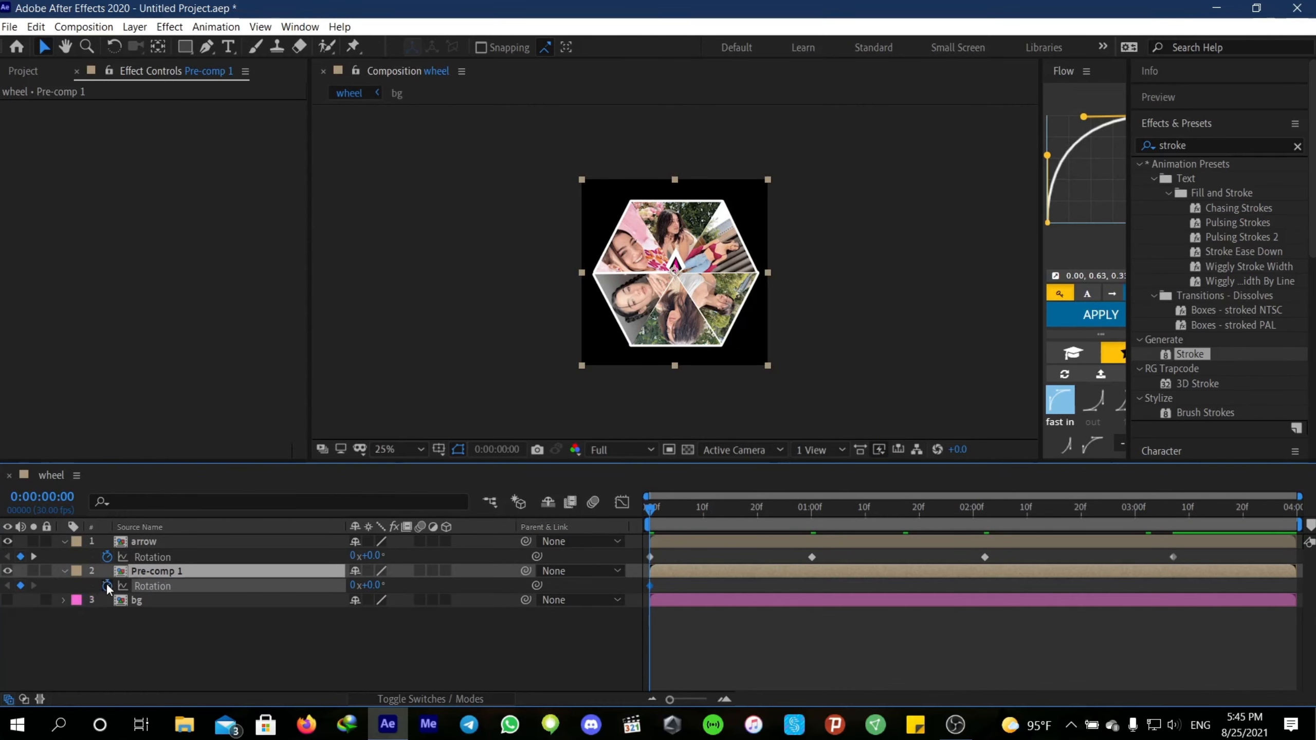
left_click(33, 556)
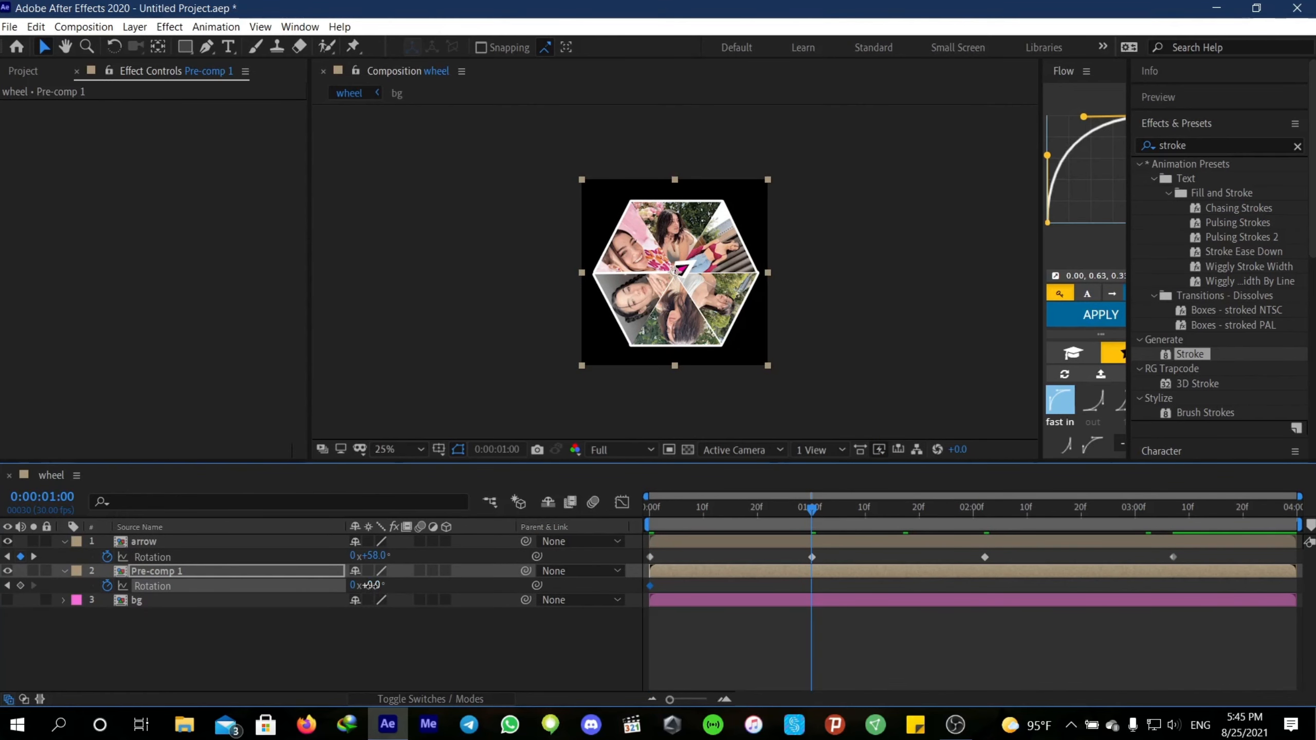
left_click_drag(370, 585, 334, 592)
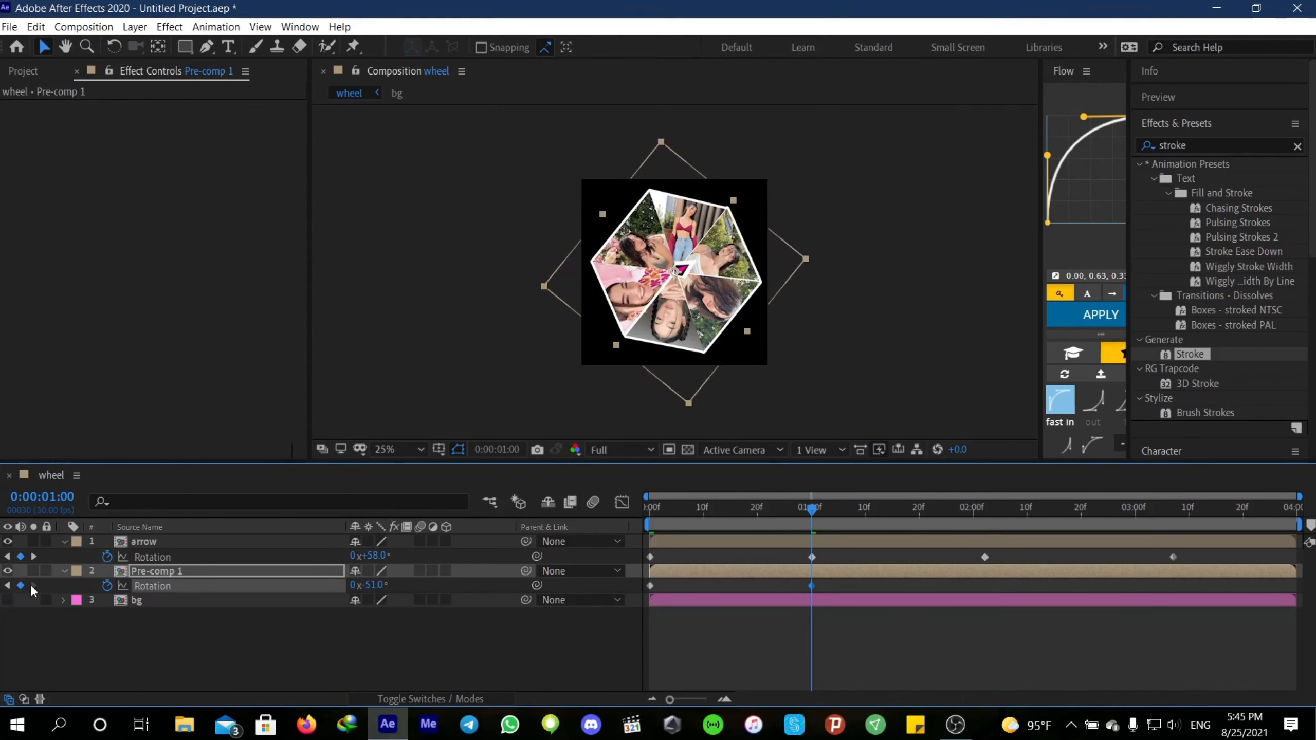
Add Pre-comp 1 rotation keyframes of -100° at 0:00:02:02 and -181° at 0:00:03:07, matching the arrow's keyframe times
left_click(33, 556)
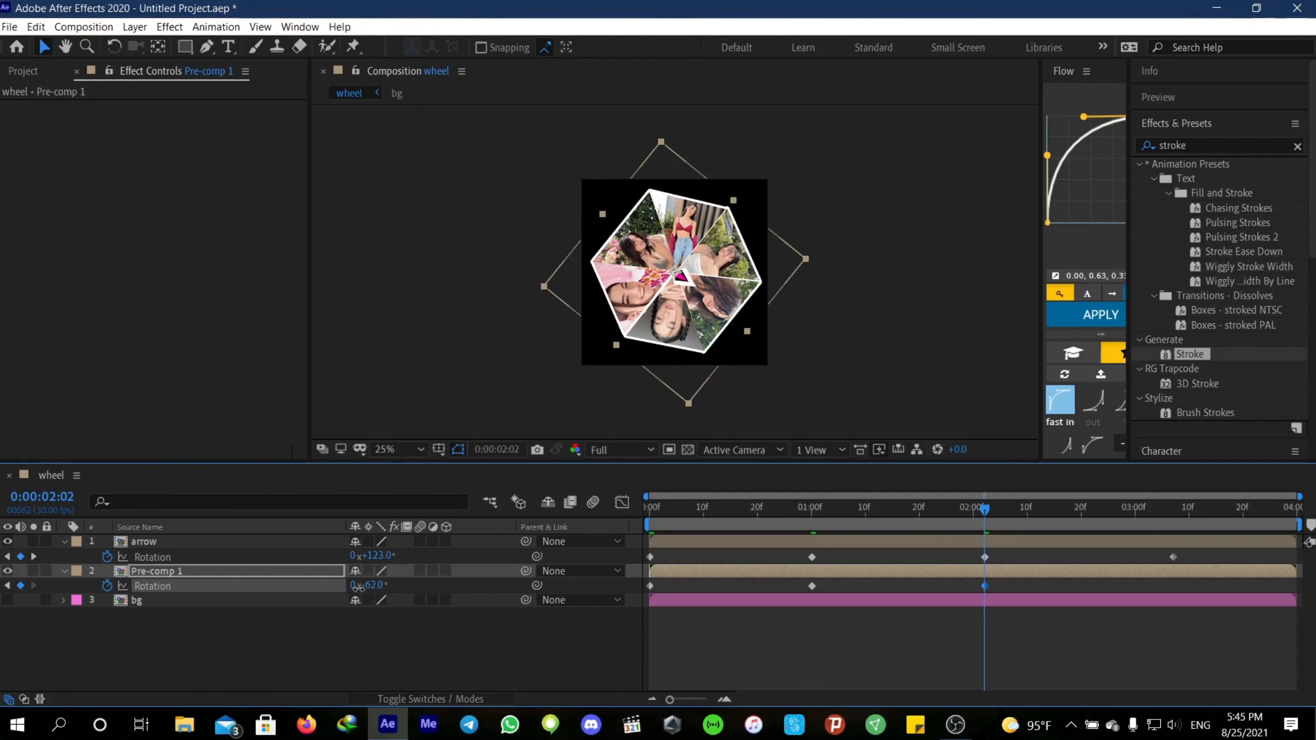
left_click_drag(357, 585, 331, 591)
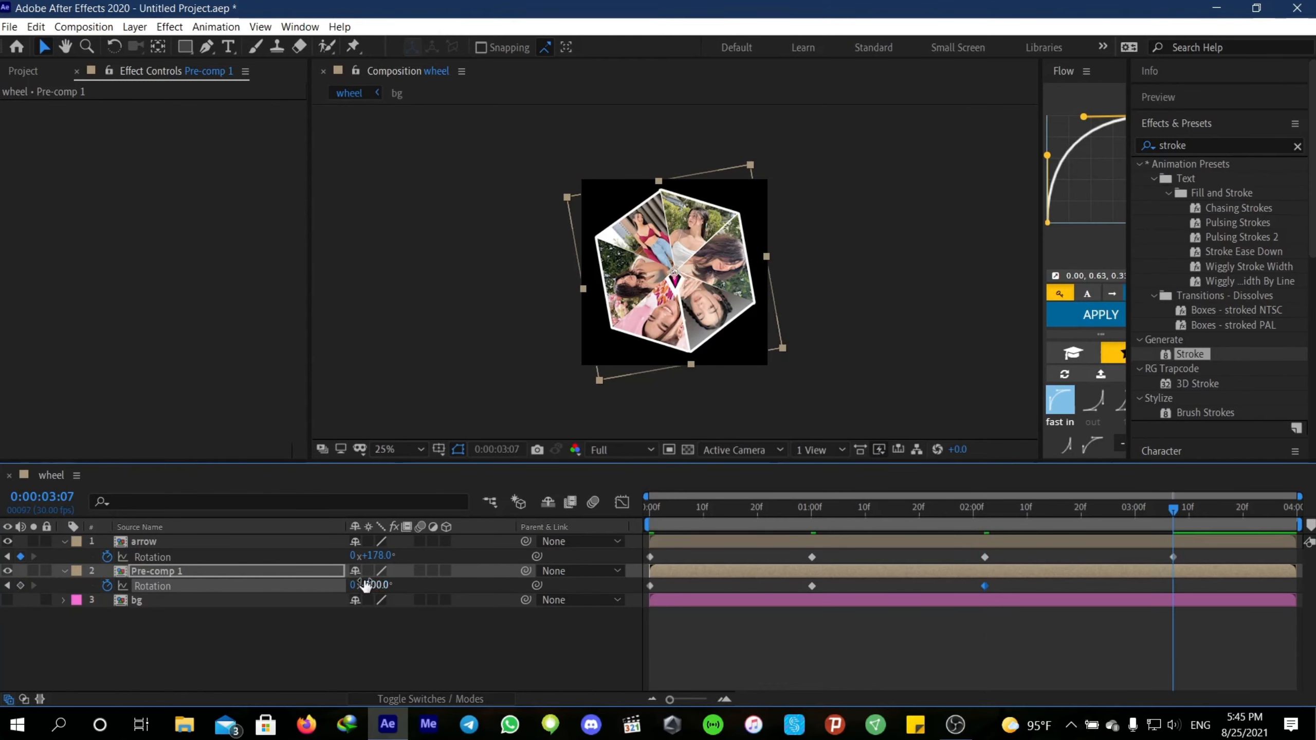
left_click_drag(365, 585, 315, 601)
Preview the wheel and arrow rotating against each other and return to the first frame
left_click(1142, 654)
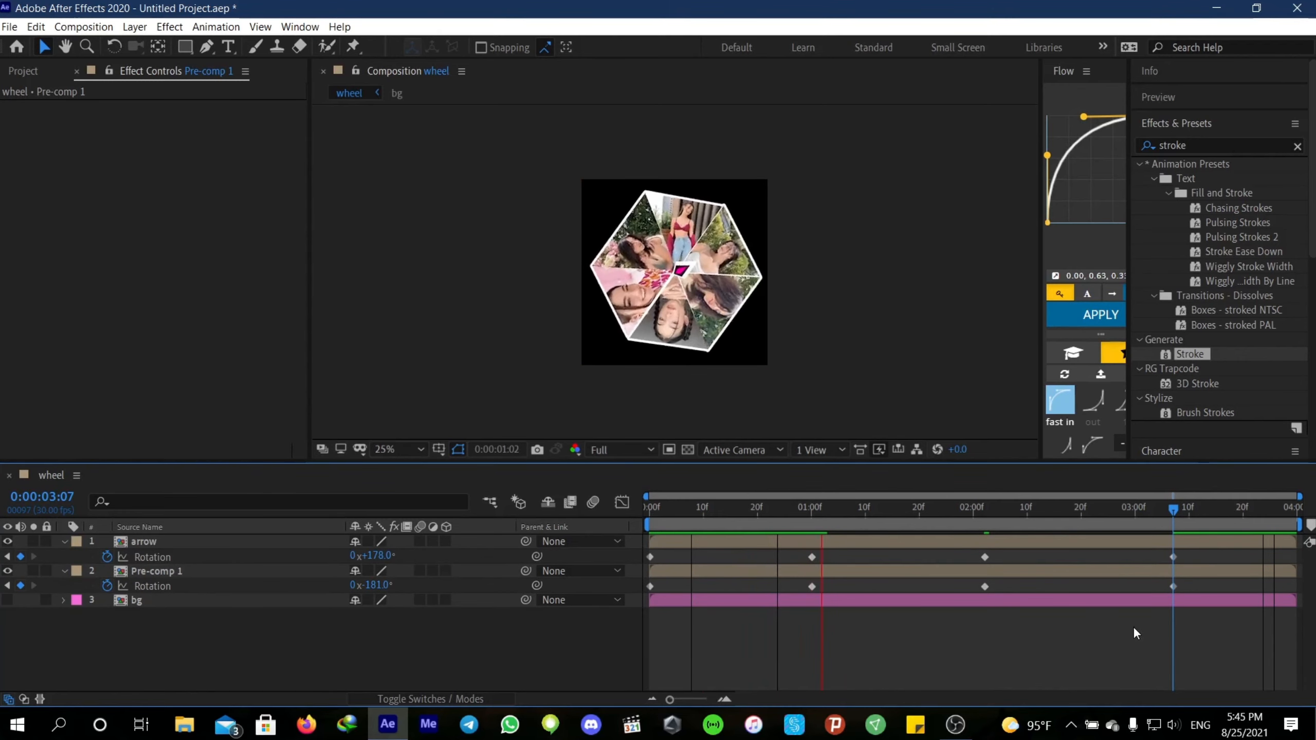
key("space")
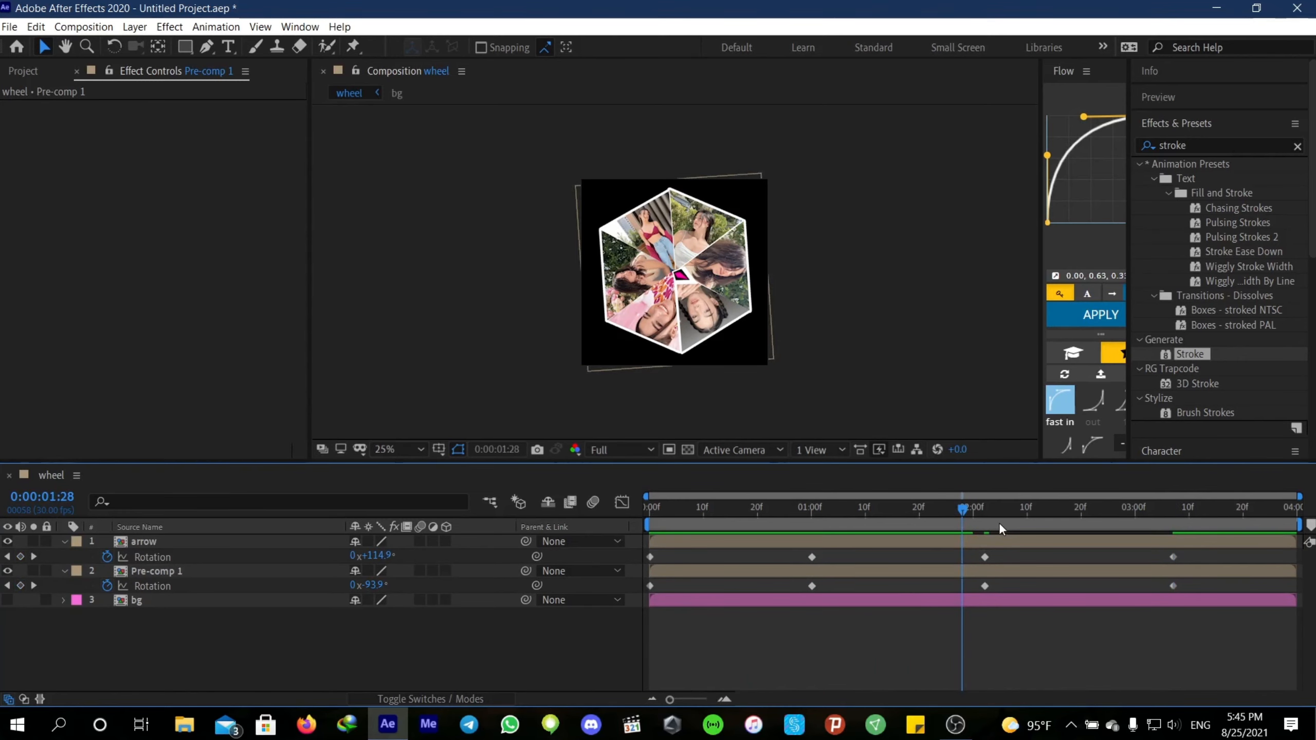
left_click_drag(924, 525, 615, 565)
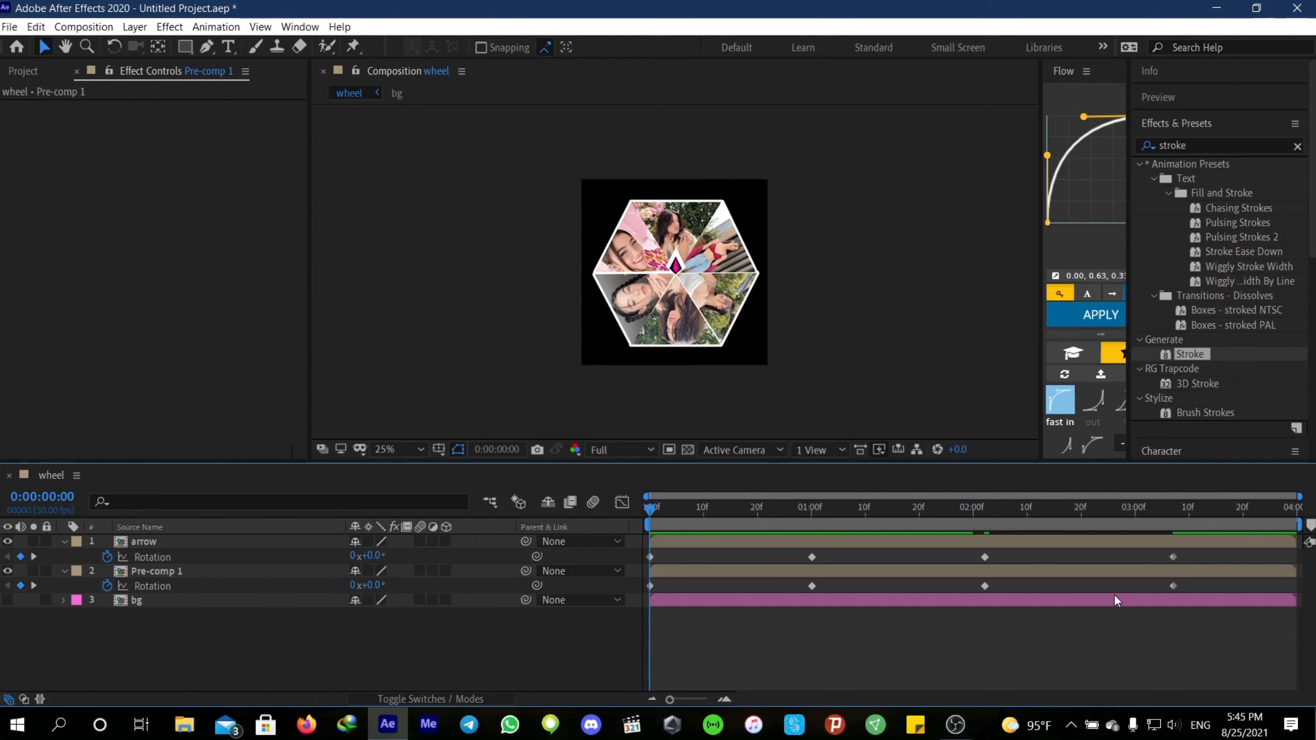
Apply the Flow fast in curve (0.00, 0.63, 0.33, 0.99) to all rotation keyframes of the arrow and Pre-comp 1
left_click_drag(1042, 261, 925, 262)
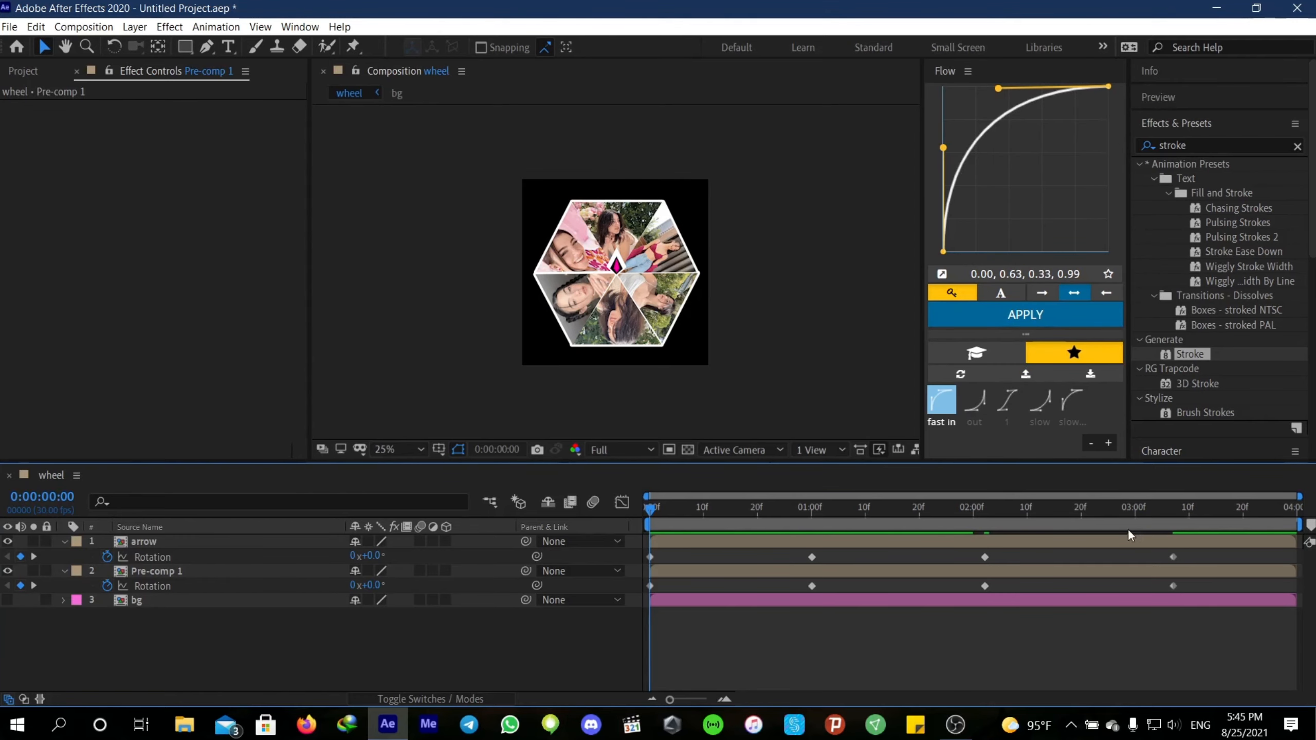
left_click_drag(1207, 589, 537, 528)
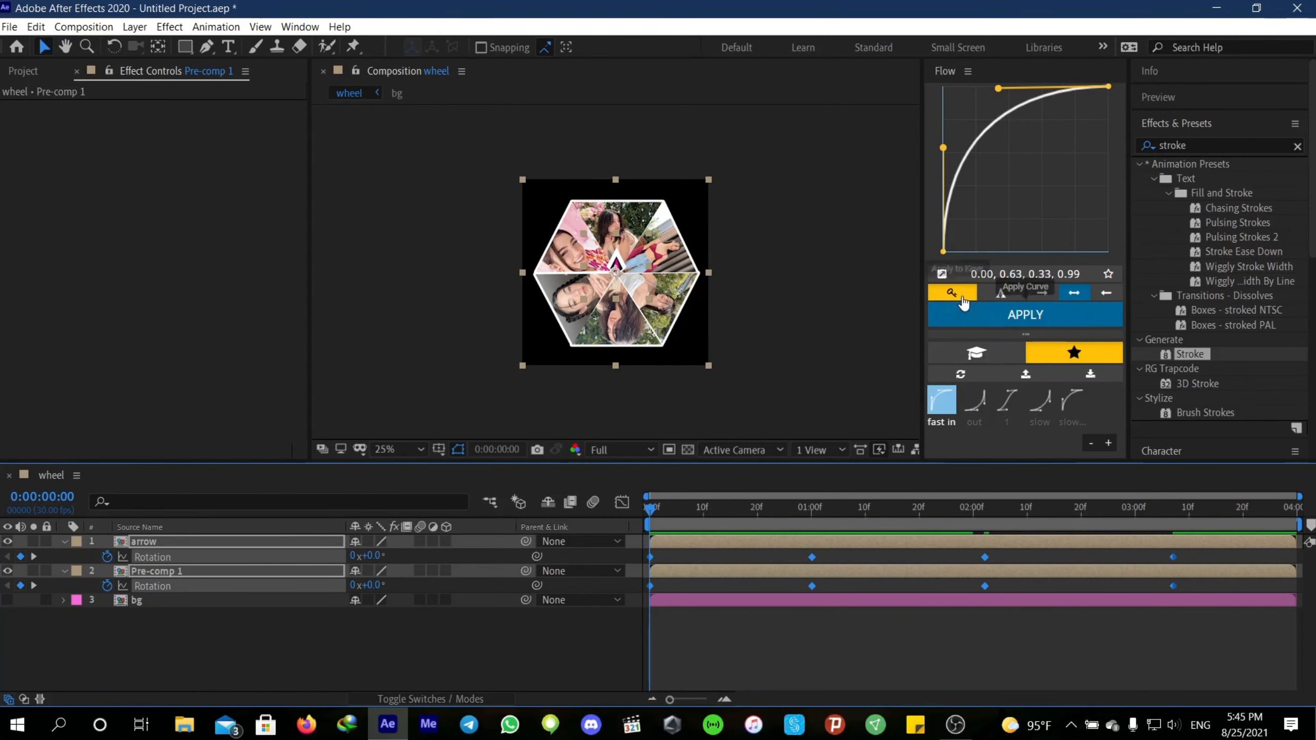
left_click(973, 316)
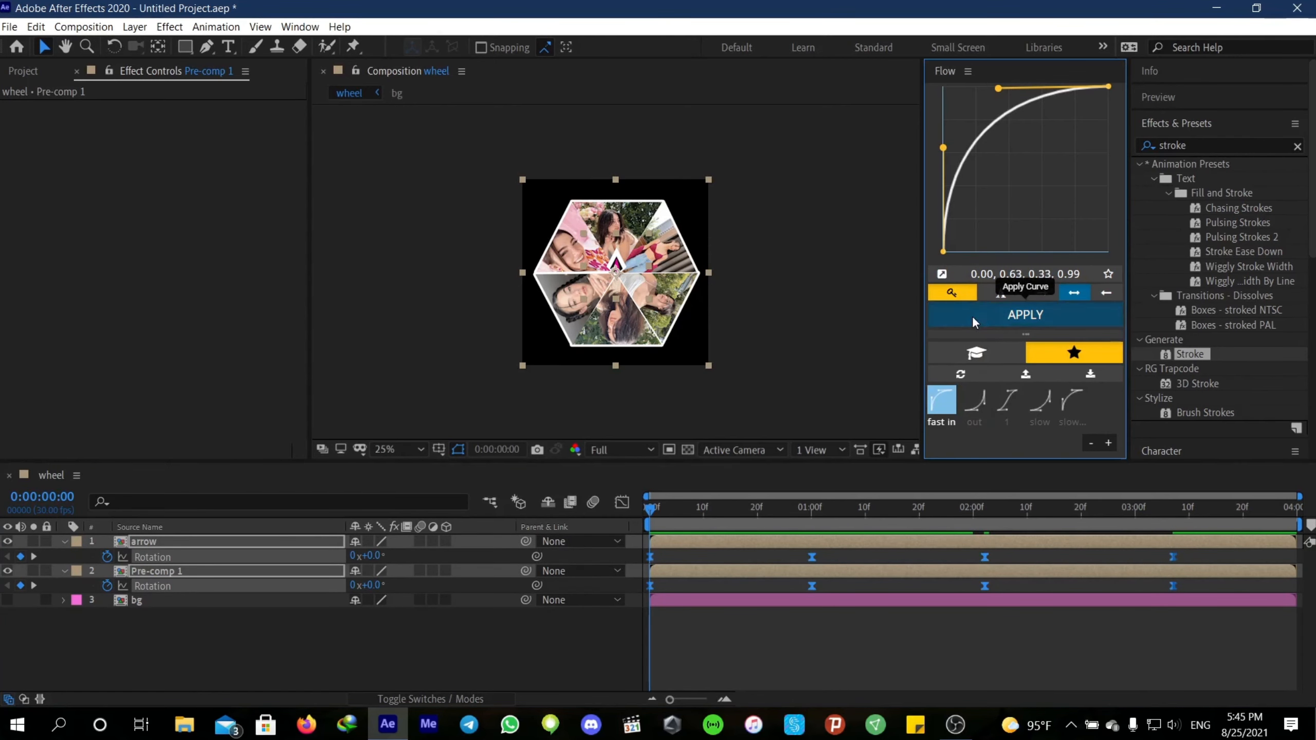
Preview the eased rotation and lower the composition's preview resolution to Quarter
left_click(836, 649)
key("space")
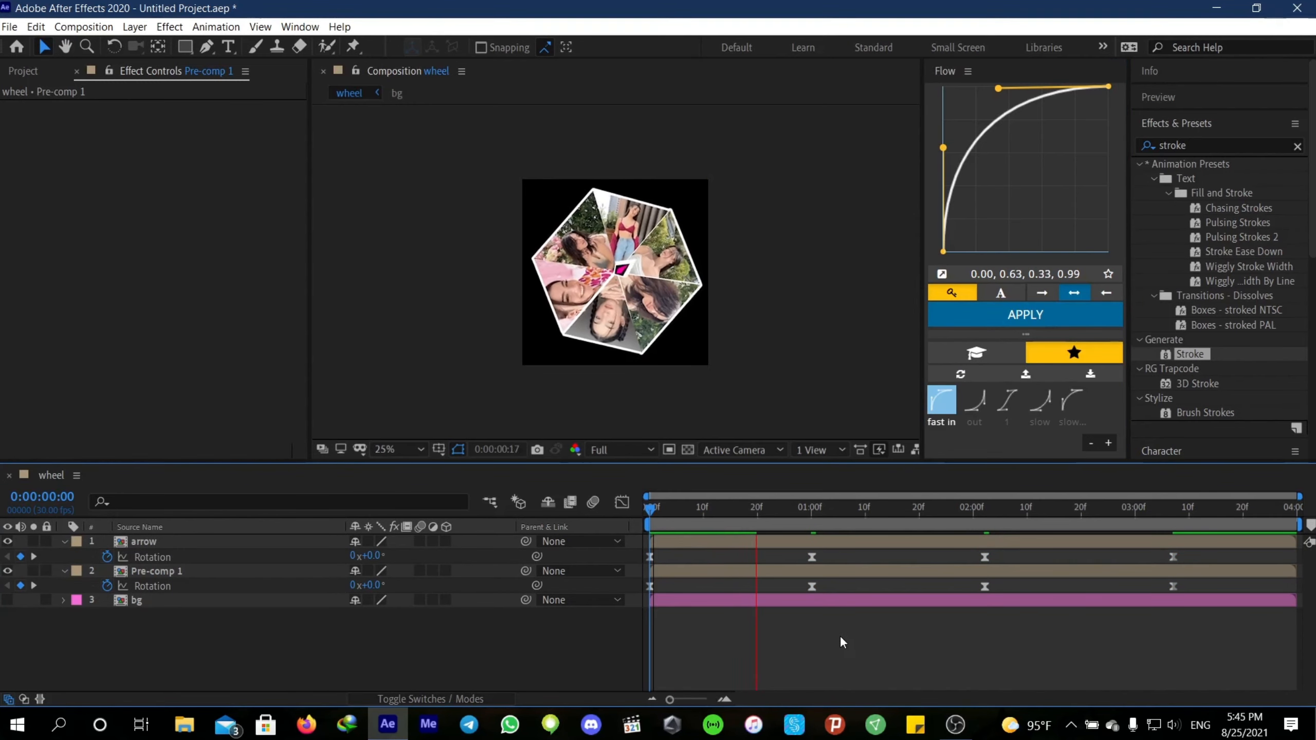
left_click(613, 449)
left_click(619, 547)
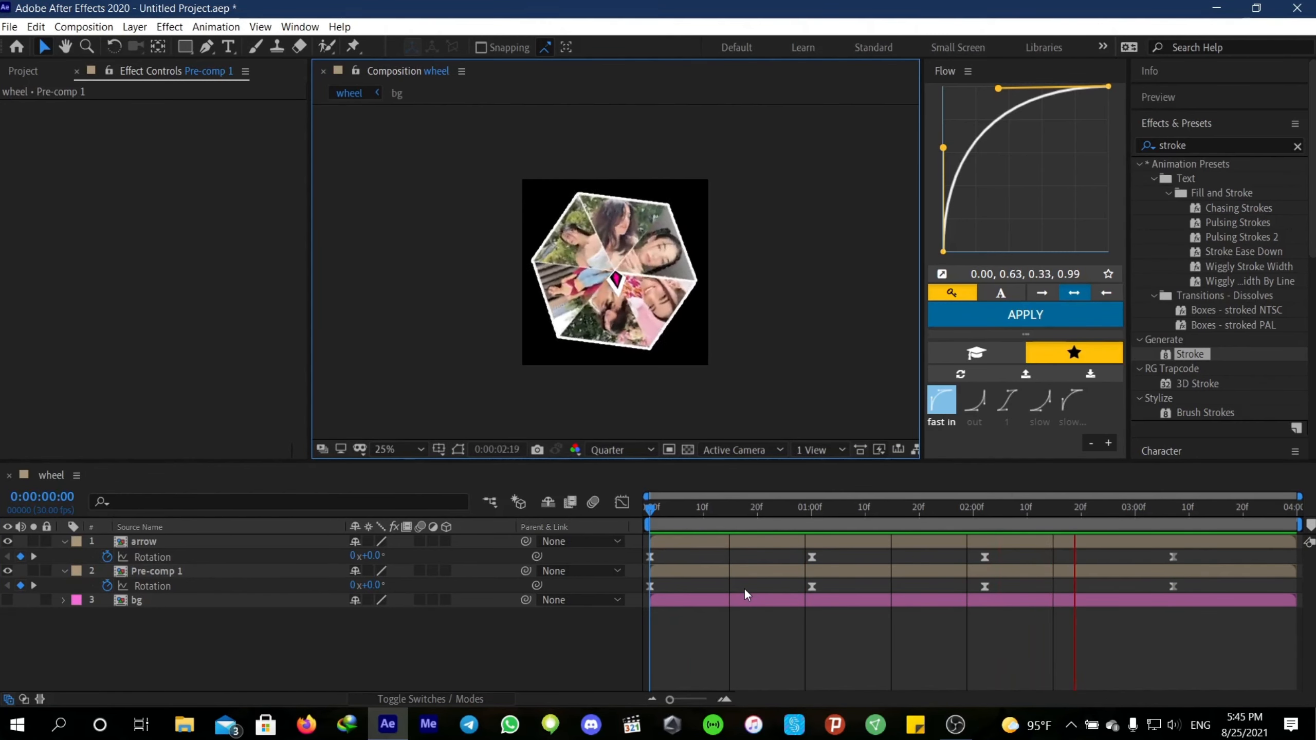
Enable motion blur on the arrow and Pre-comp 1 layers, preview the result and return to the first frame
left_click(420, 542)
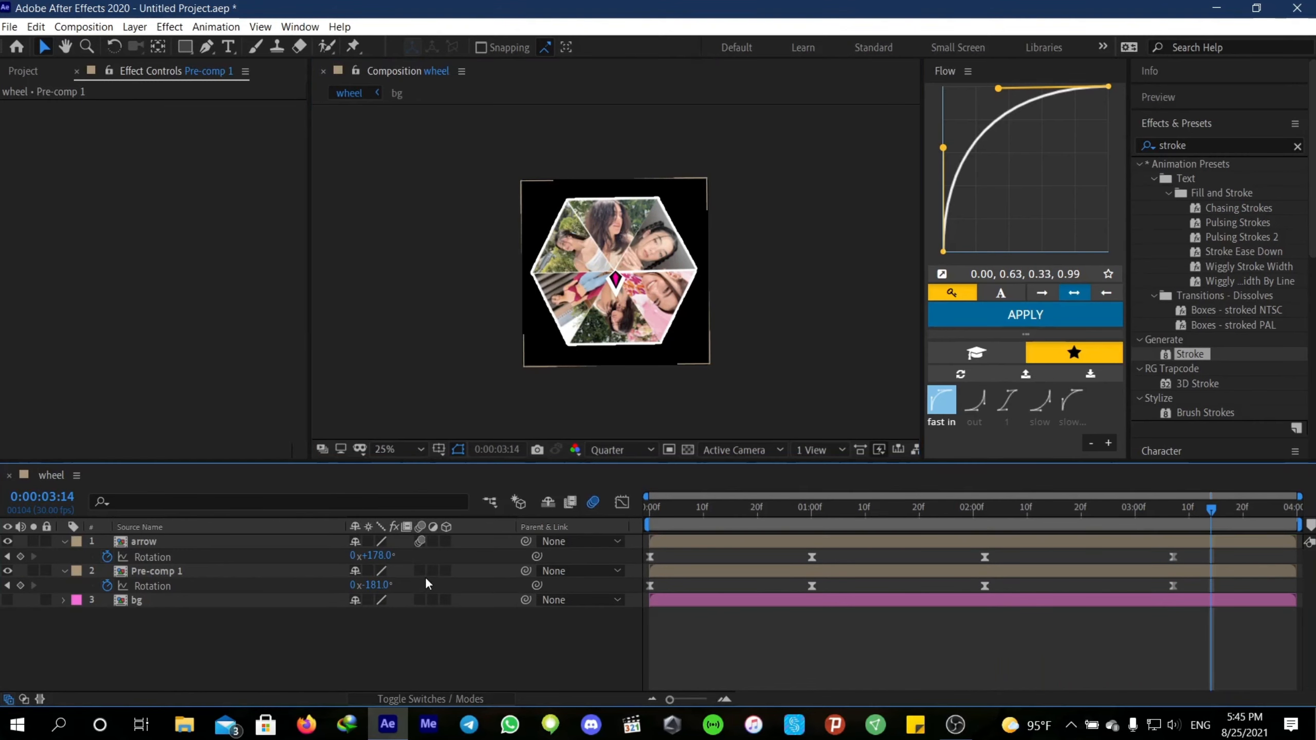
left_click(420, 570)
key("space")
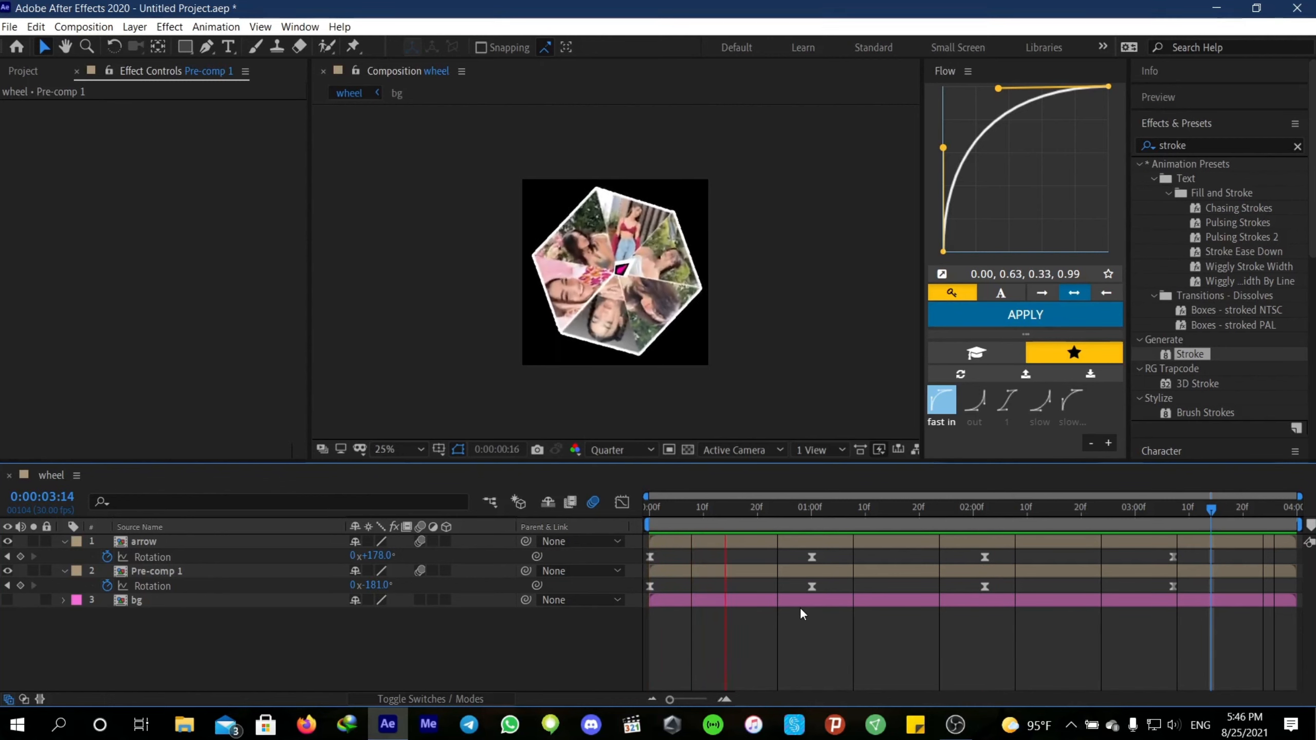
key("space")
key("Home")
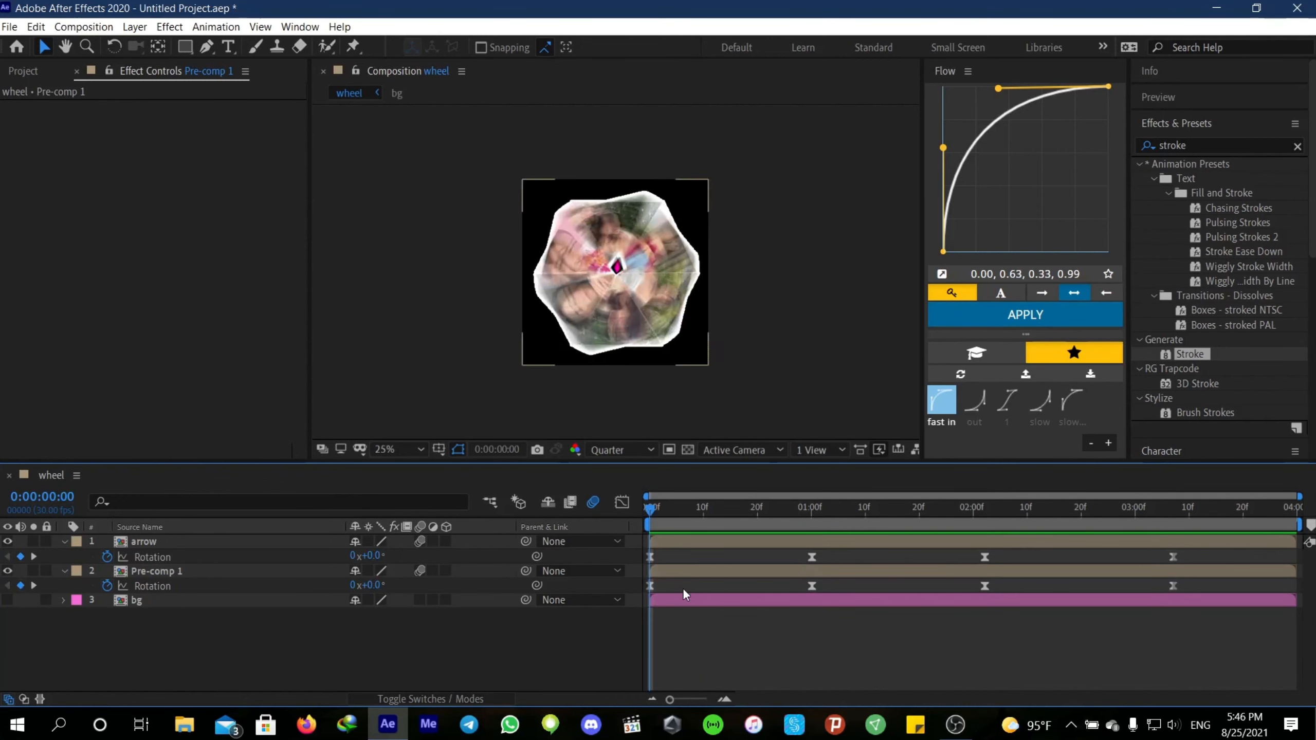
Delete the bg layer and briefly preview the wheel animation without it
left_click(672, 600)
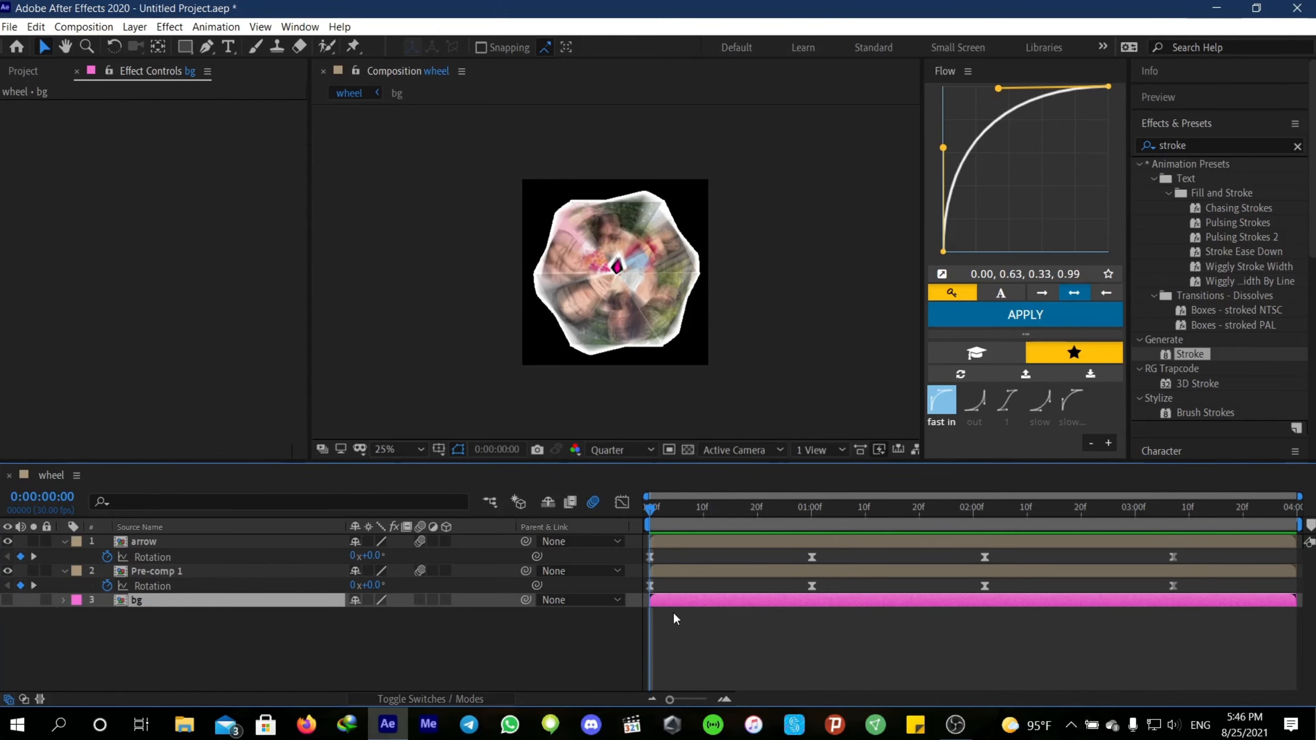
key("Delete")
key("space")
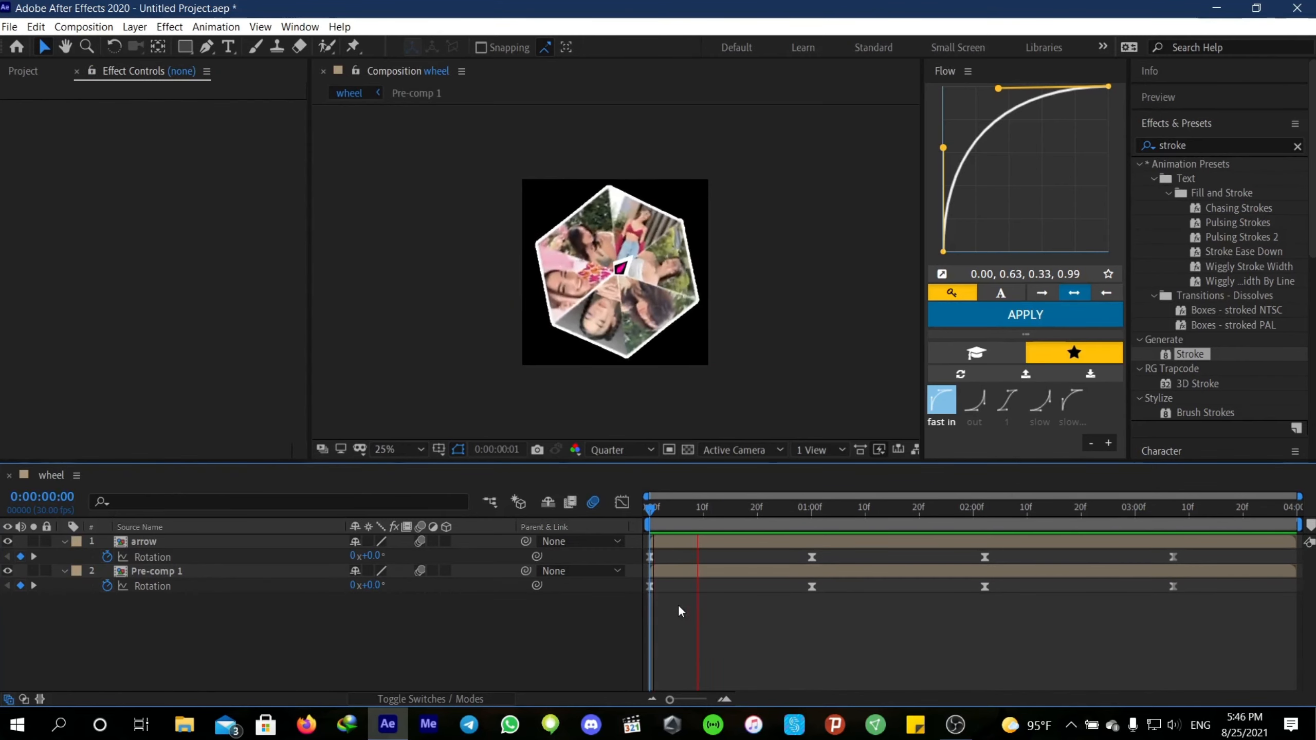
key("space")
Create a magenta-red solid and place it beneath the Pre-comp 1 layer as the background
right_click(679, 605)
mouse_move(718, 448)
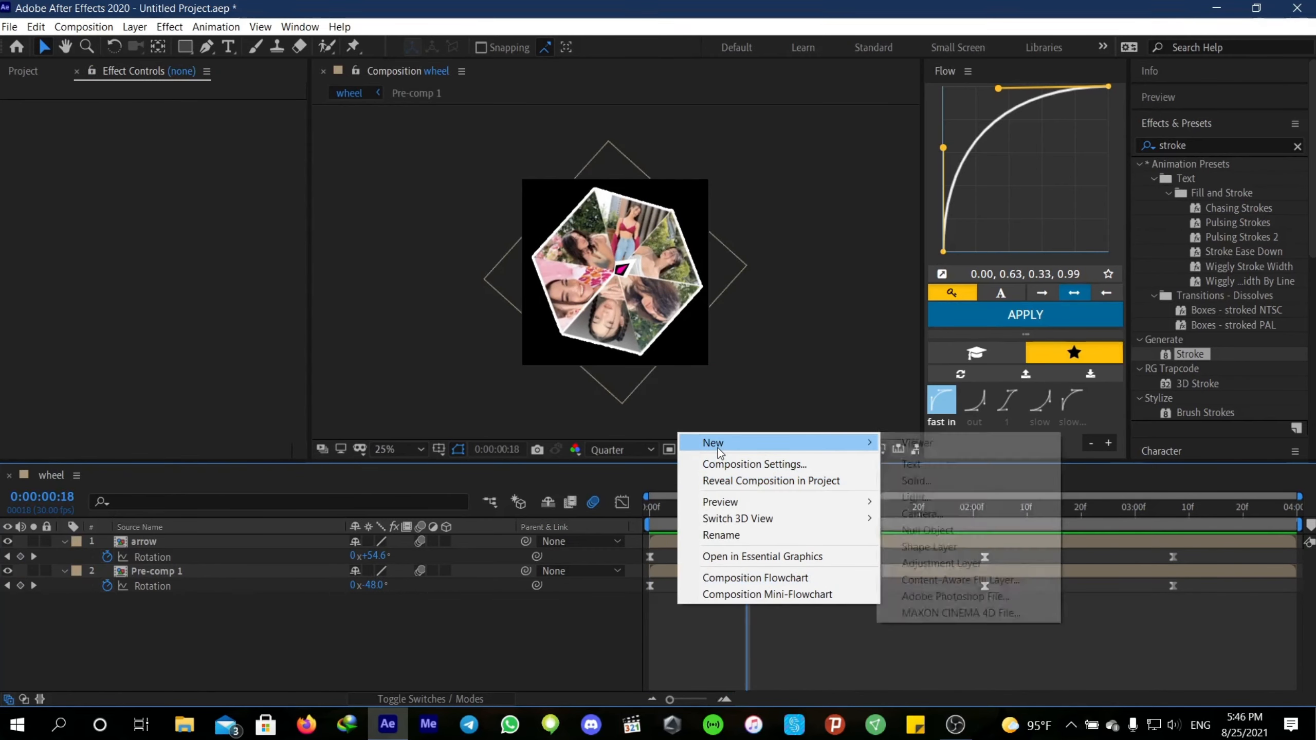
left_click(921, 474)
left_click(946, 581)
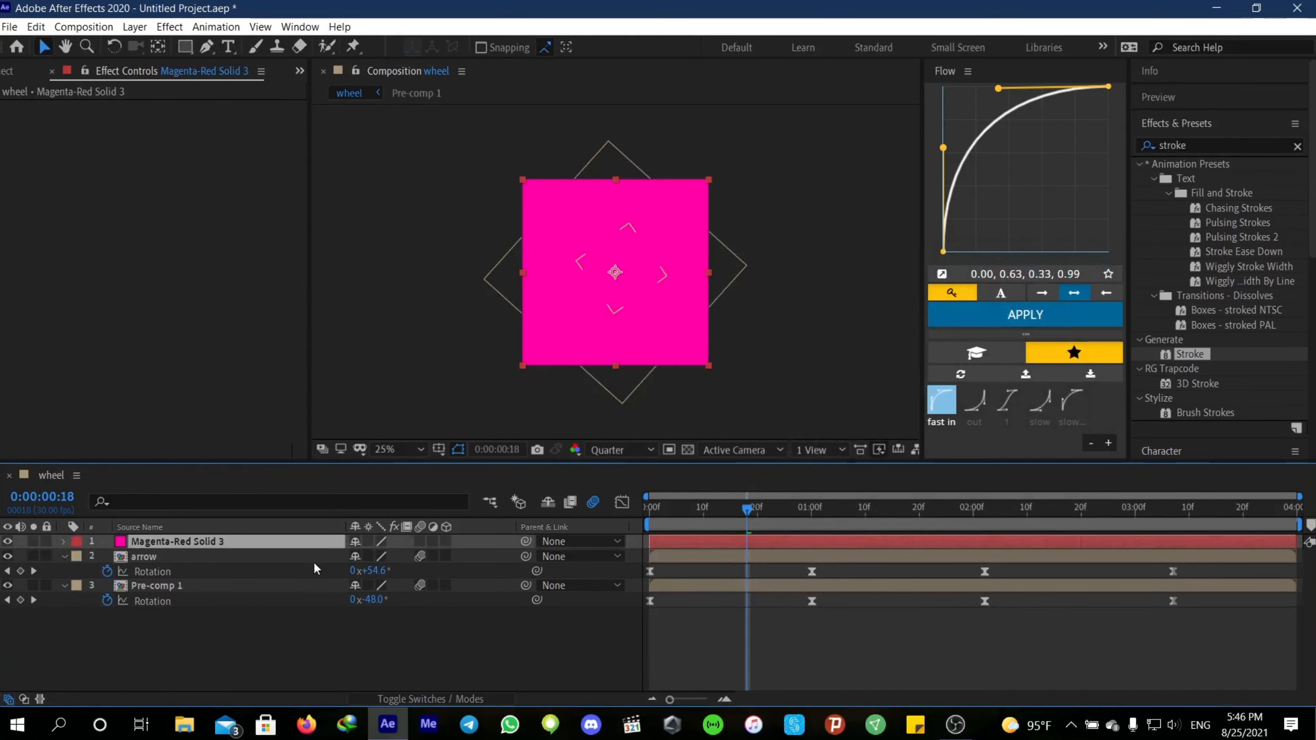
left_click_drag(192, 652, 109, 612)
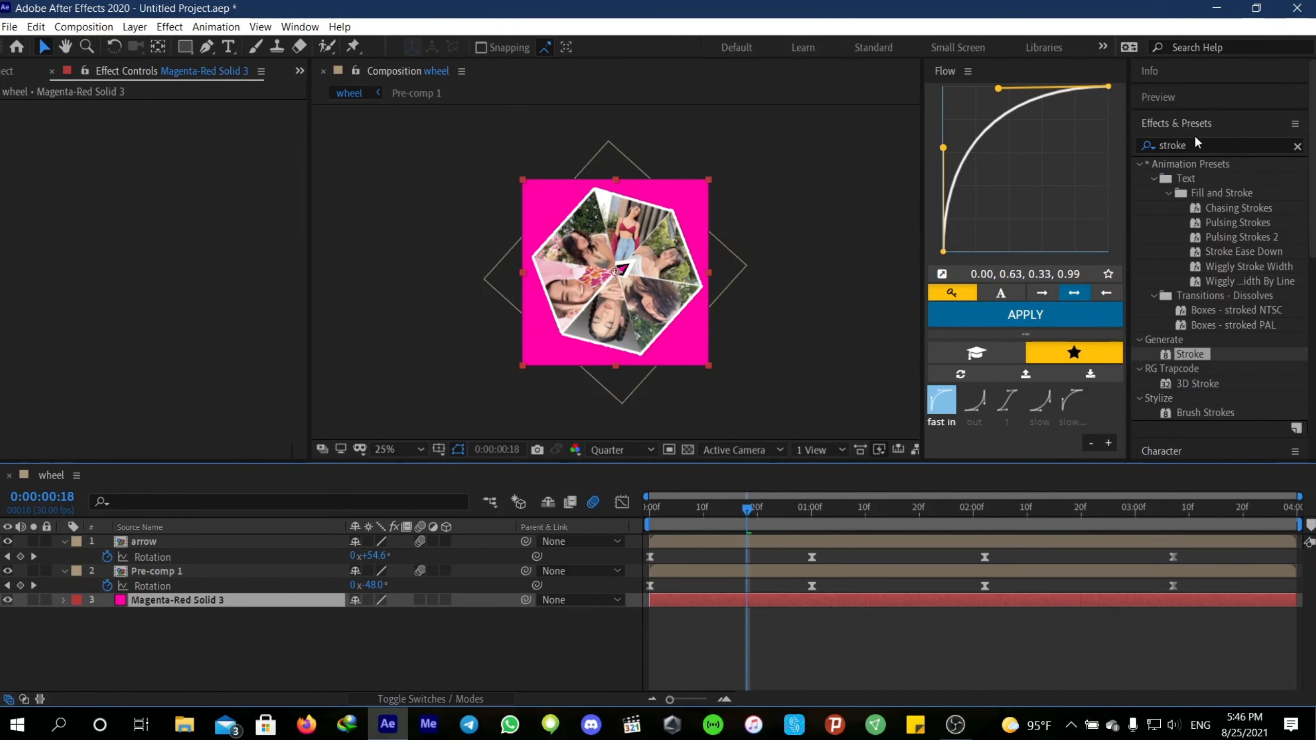
Find the S_Gradient effect and apply it to the magenta-red solid
left_click(1155, 145)
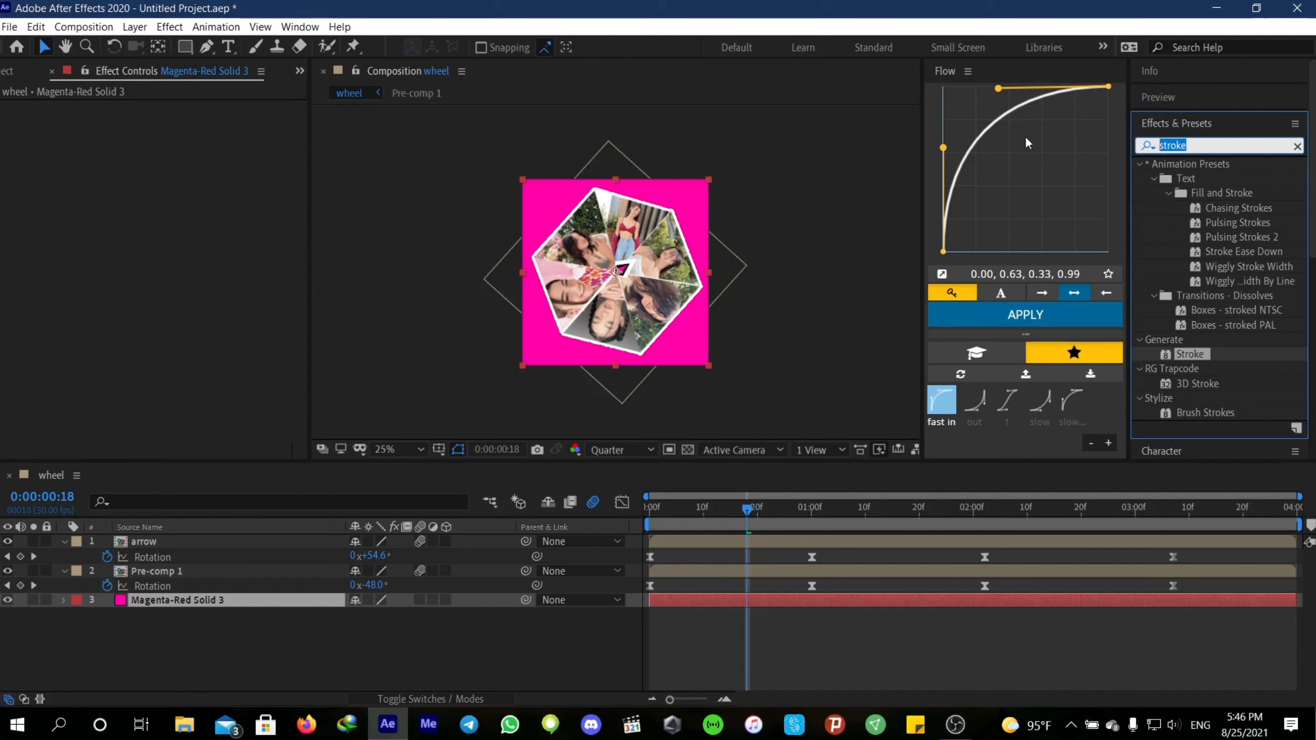
type("gra")
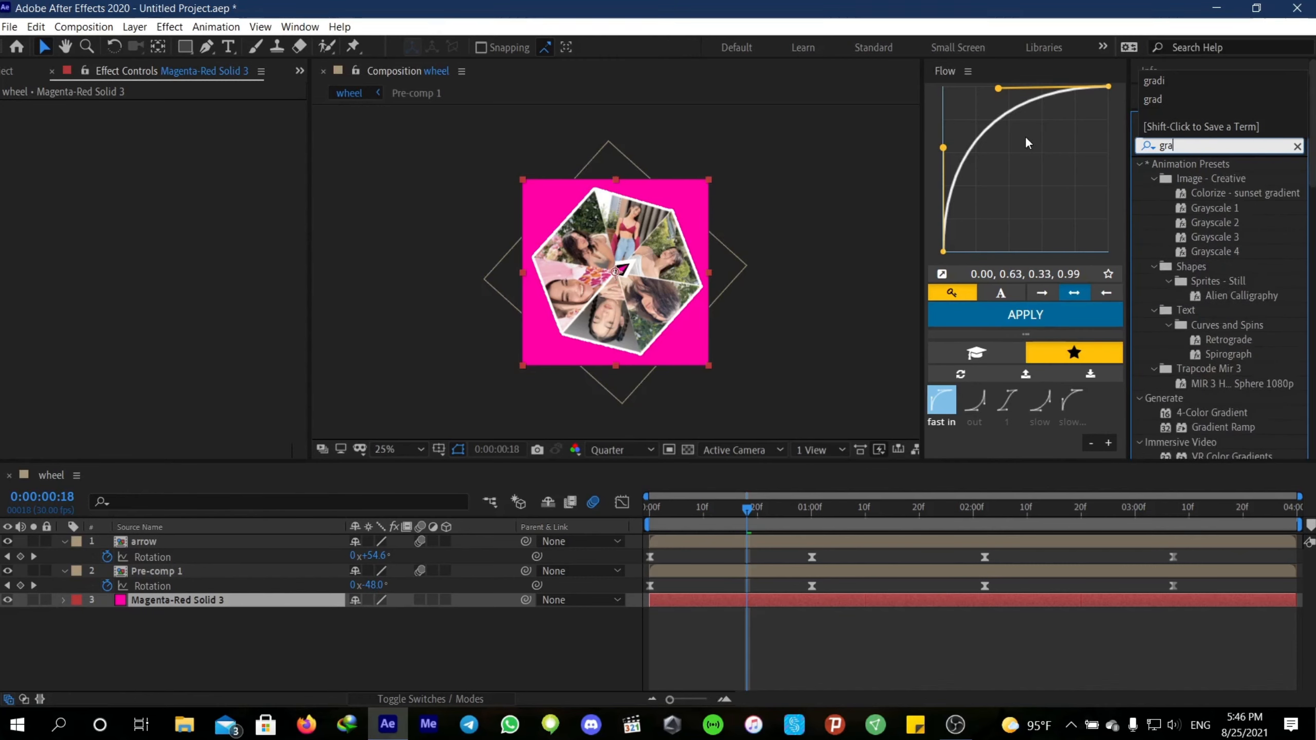
type("die")
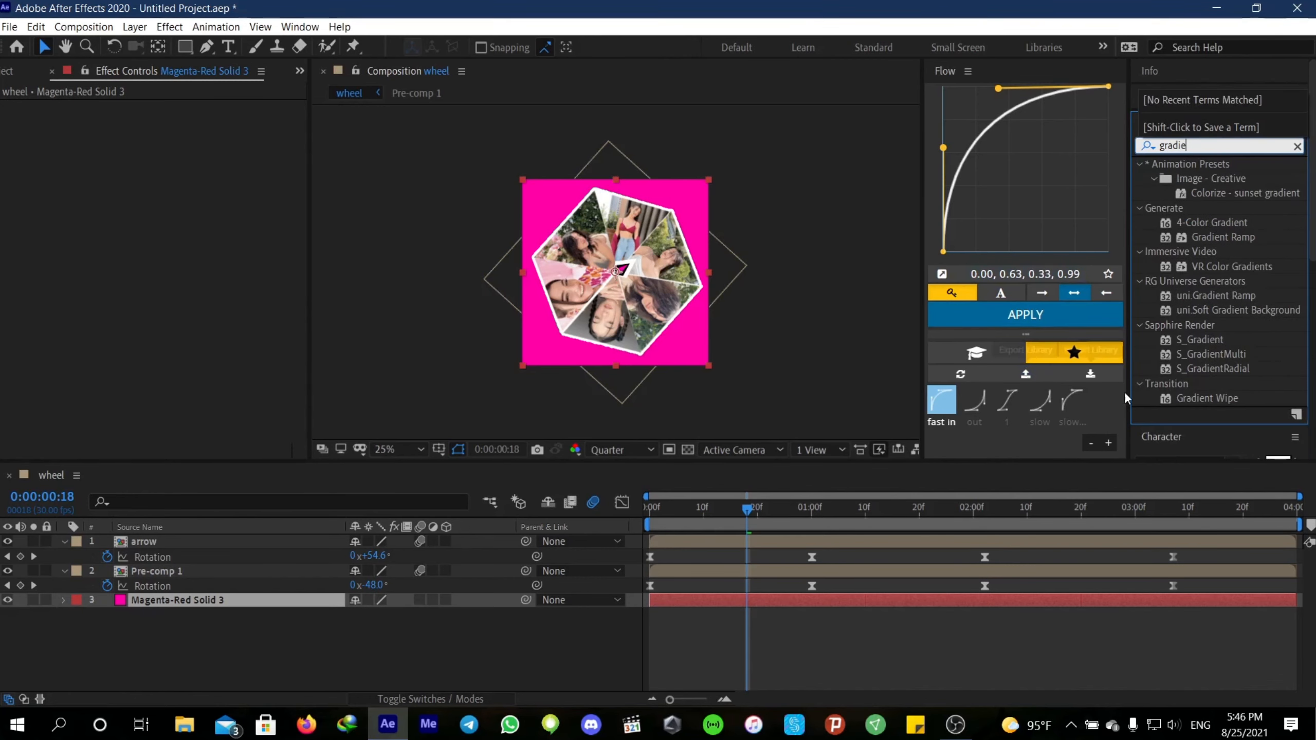
left_click(1220, 343)
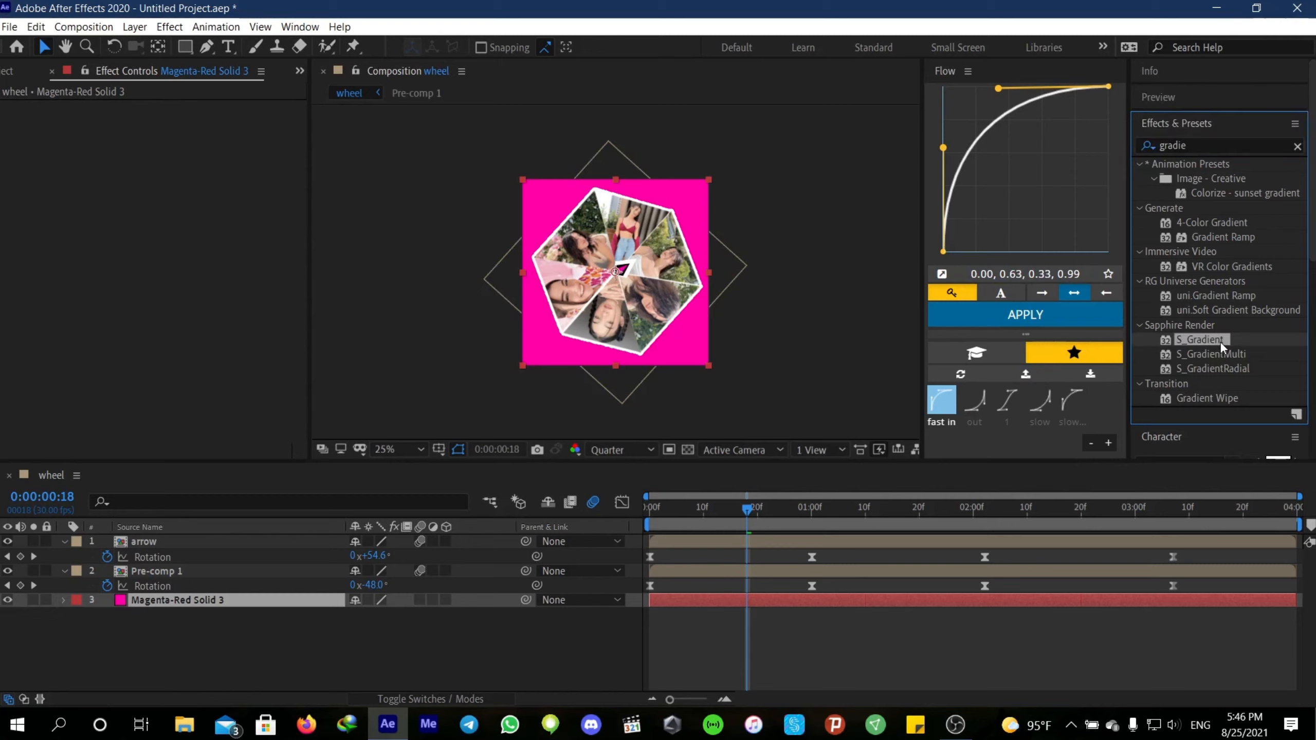
double_click(1219, 342)
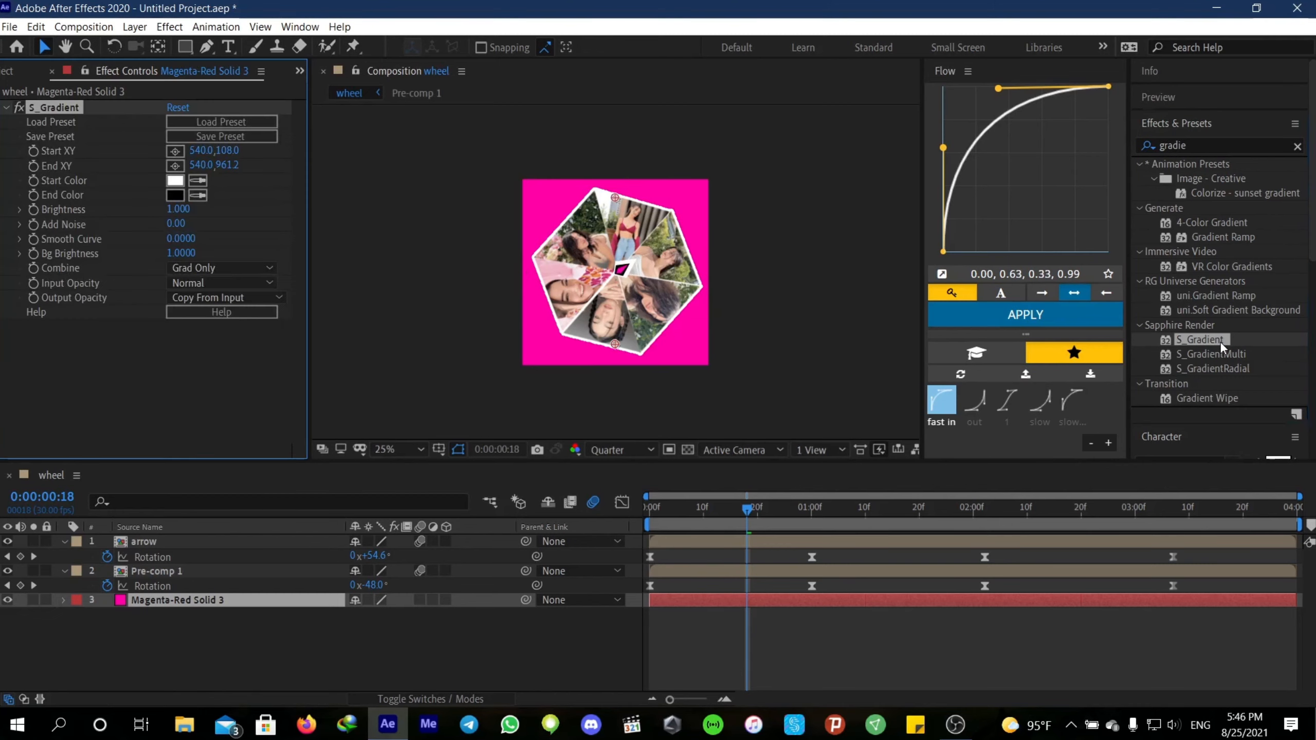
Set the S_Gradient start color to light pink FB87CA and its end color to hot pink FF008E
left_click(175, 181)
left_click_drag(1039, 266, 1039, 241)
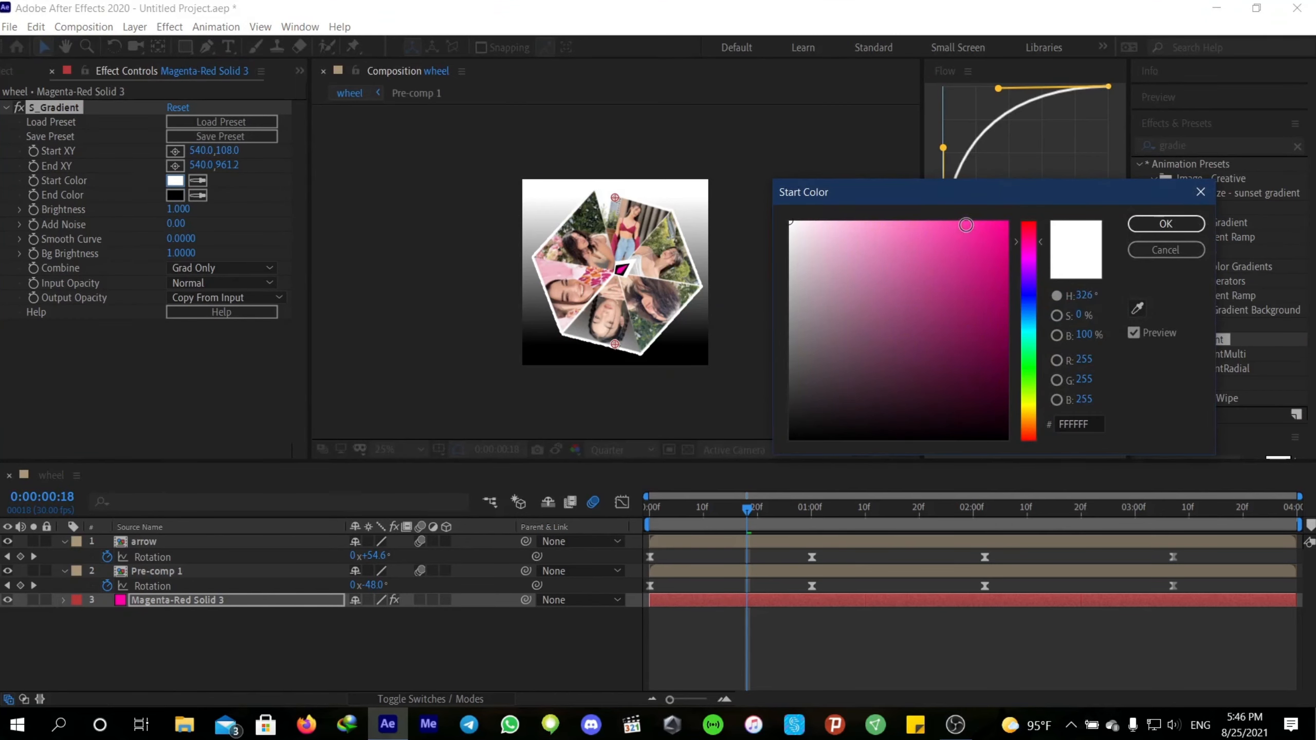
left_click(921, 229)
left_click_drag(909, 225, 890, 225)
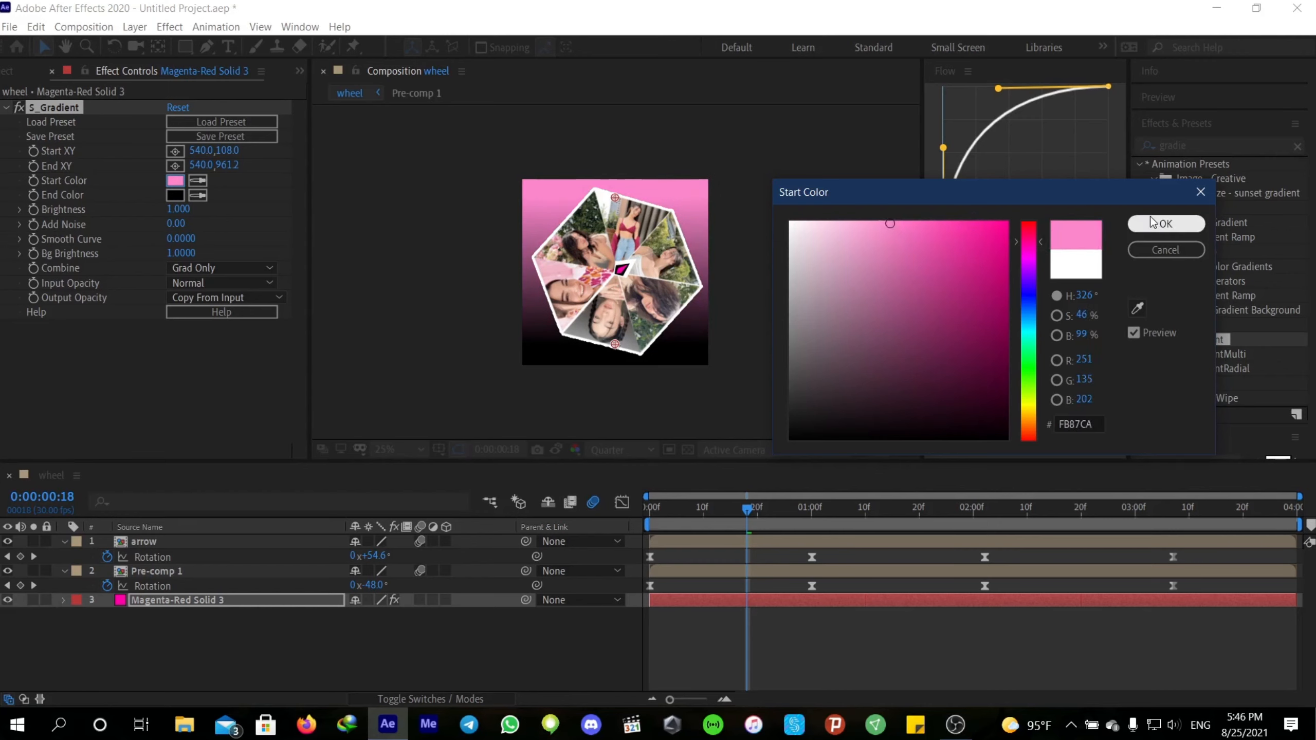
left_click(1155, 224)
left_click(176, 195)
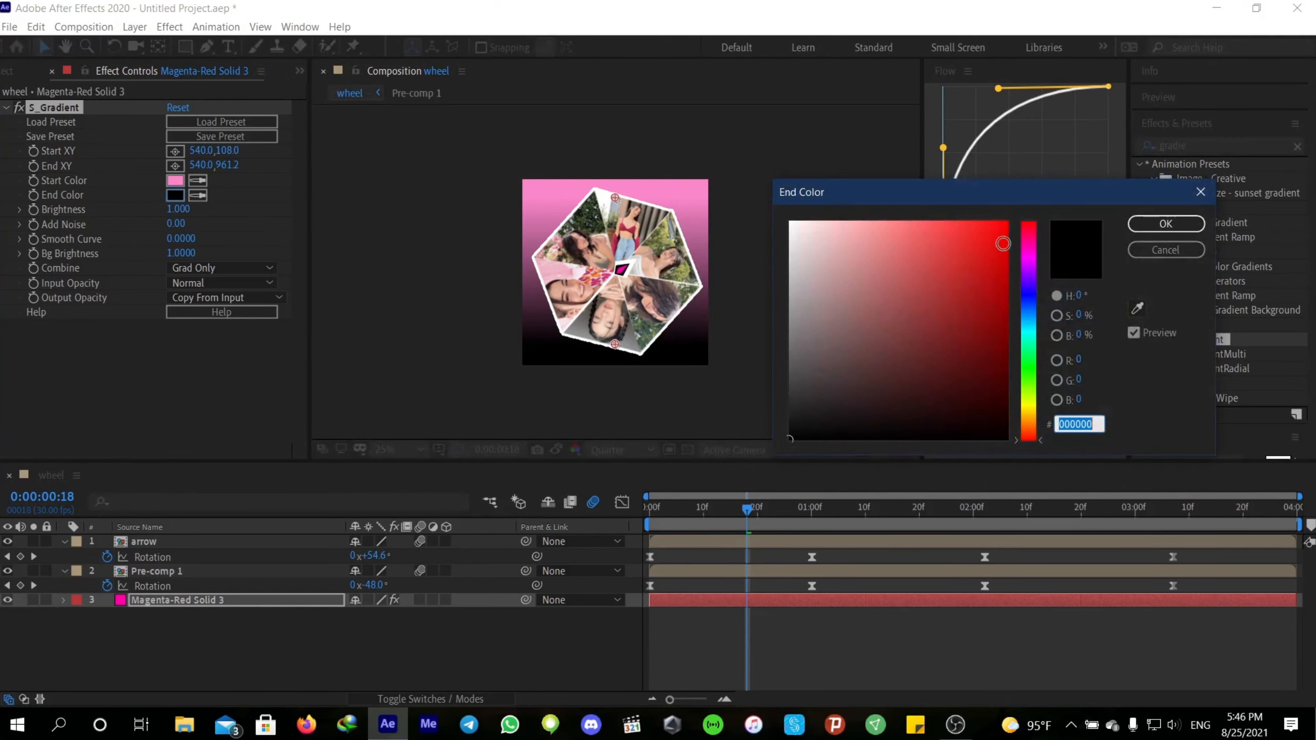
left_click_drag(1005, 224, 1042, 181)
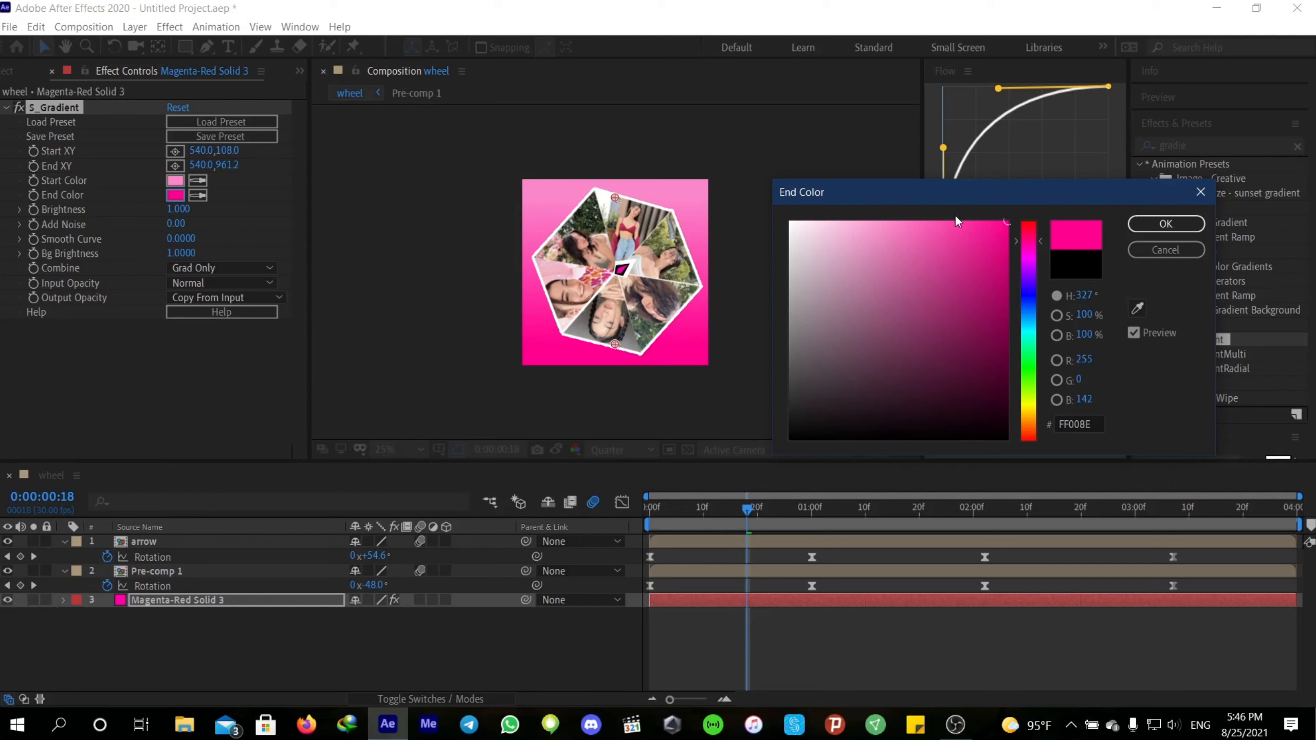
left_click(1159, 232)
Adjust the S_Gradient start color to a slightly darker pink
left_click(175, 180)
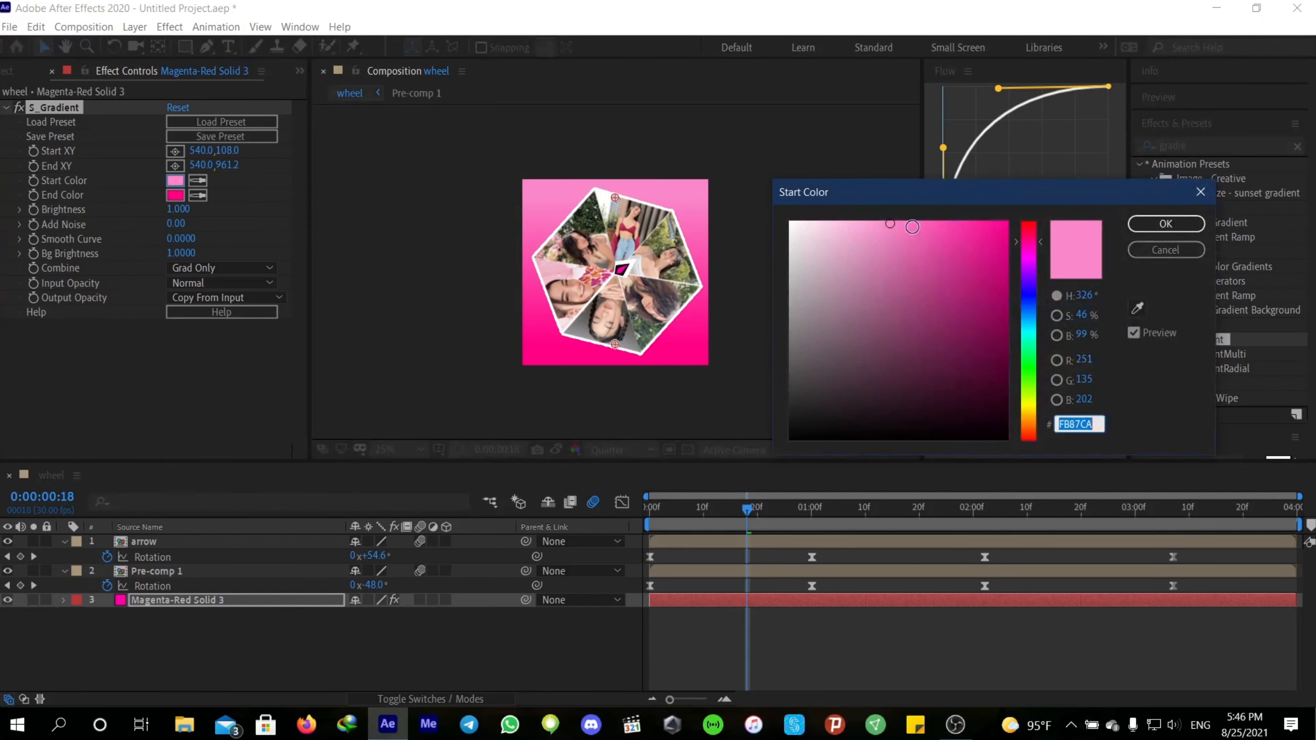
mouse_move(890, 224)
left_mouse_down()
mouse_move(889, 261)
mouse_move(937, 234)
mouse_move(895, 231)
left_mouse_up()
left_click(1165, 224)
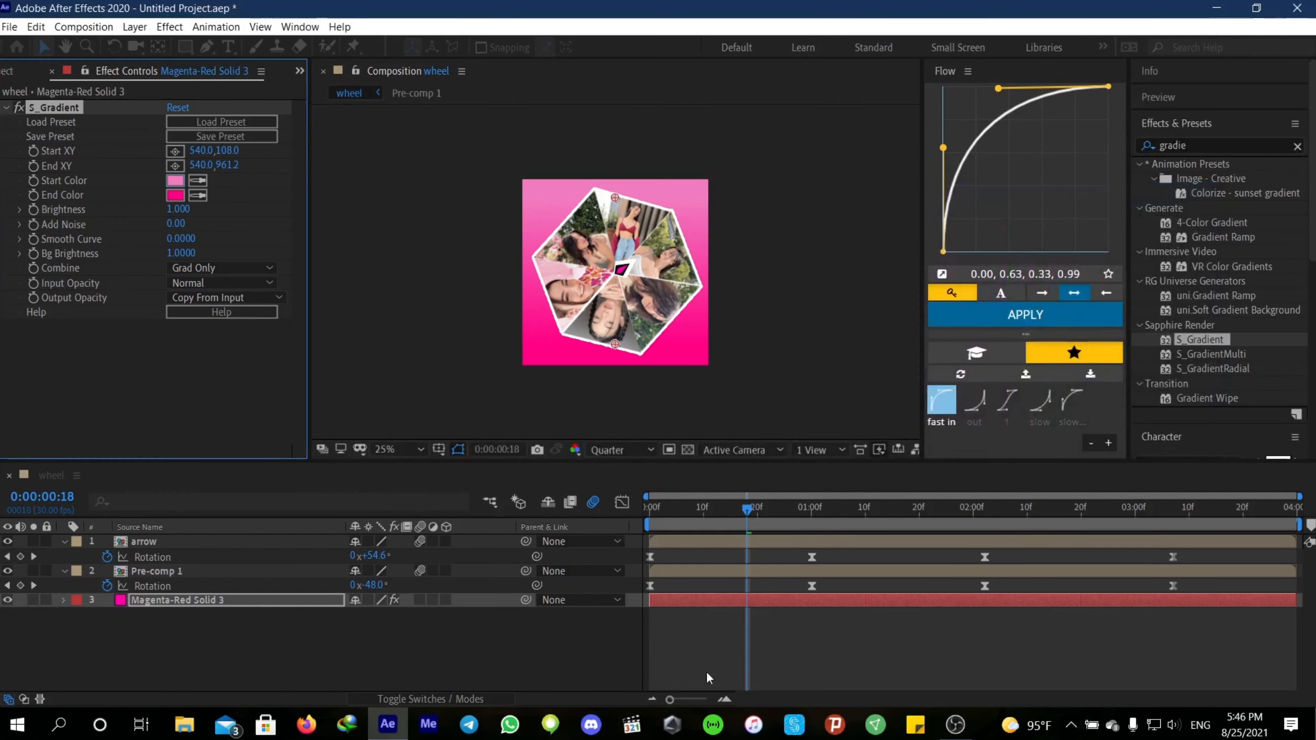
Create a white solid directly above the gradient background solid and below Pre-comp 1
right_click(681, 458)
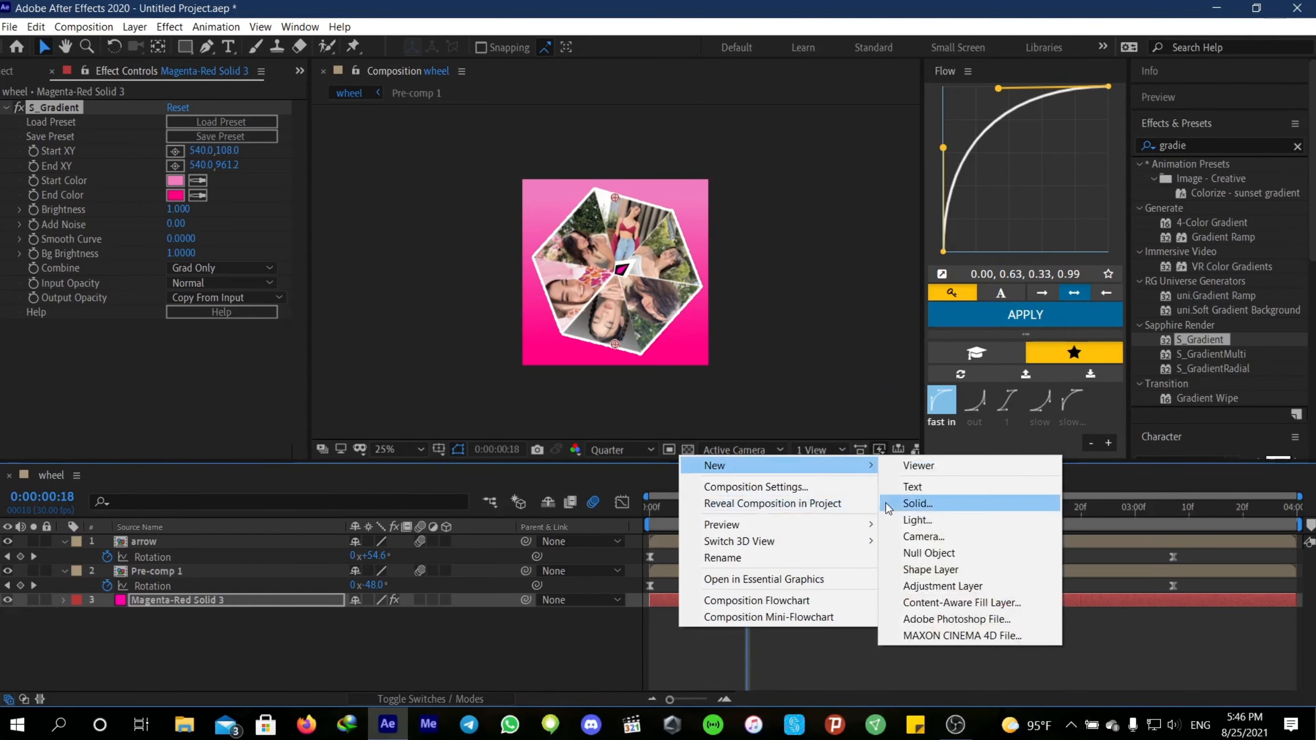
left_click(902, 503)
left_click(907, 535)
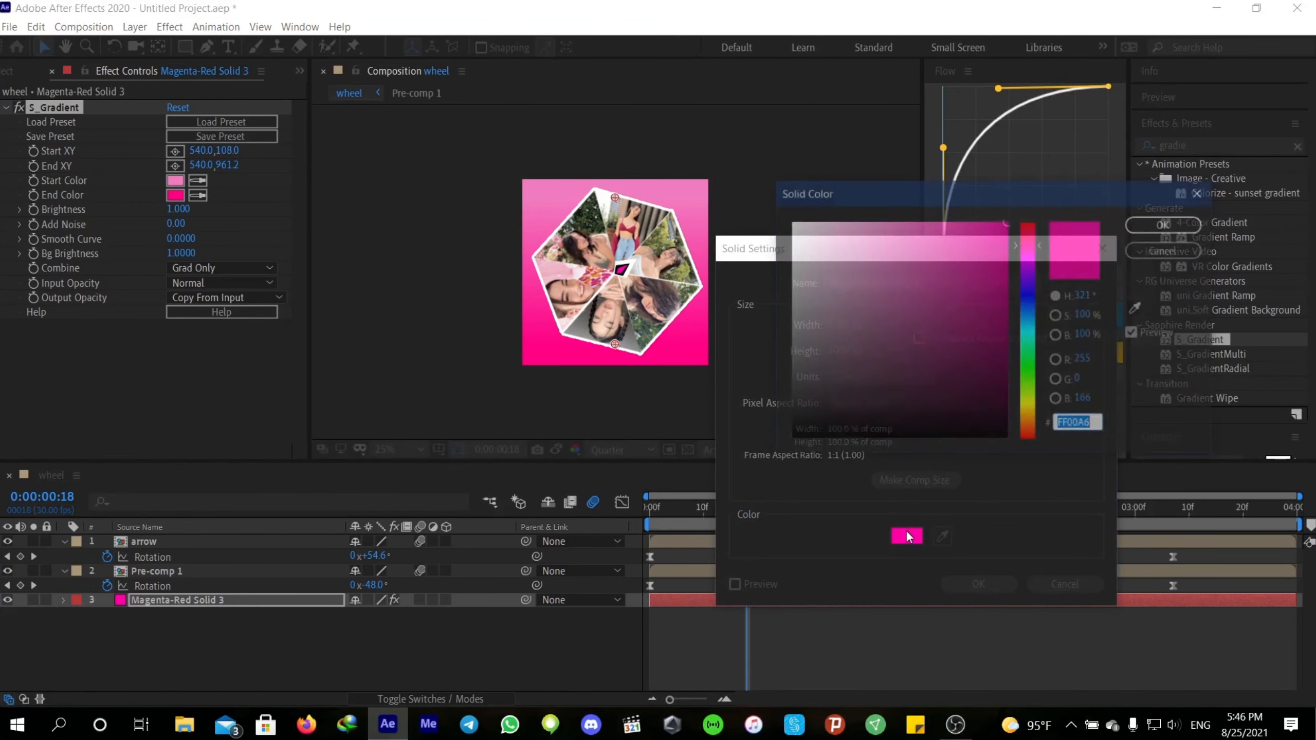
left_click(1165, 228)
left_click(975, 586)
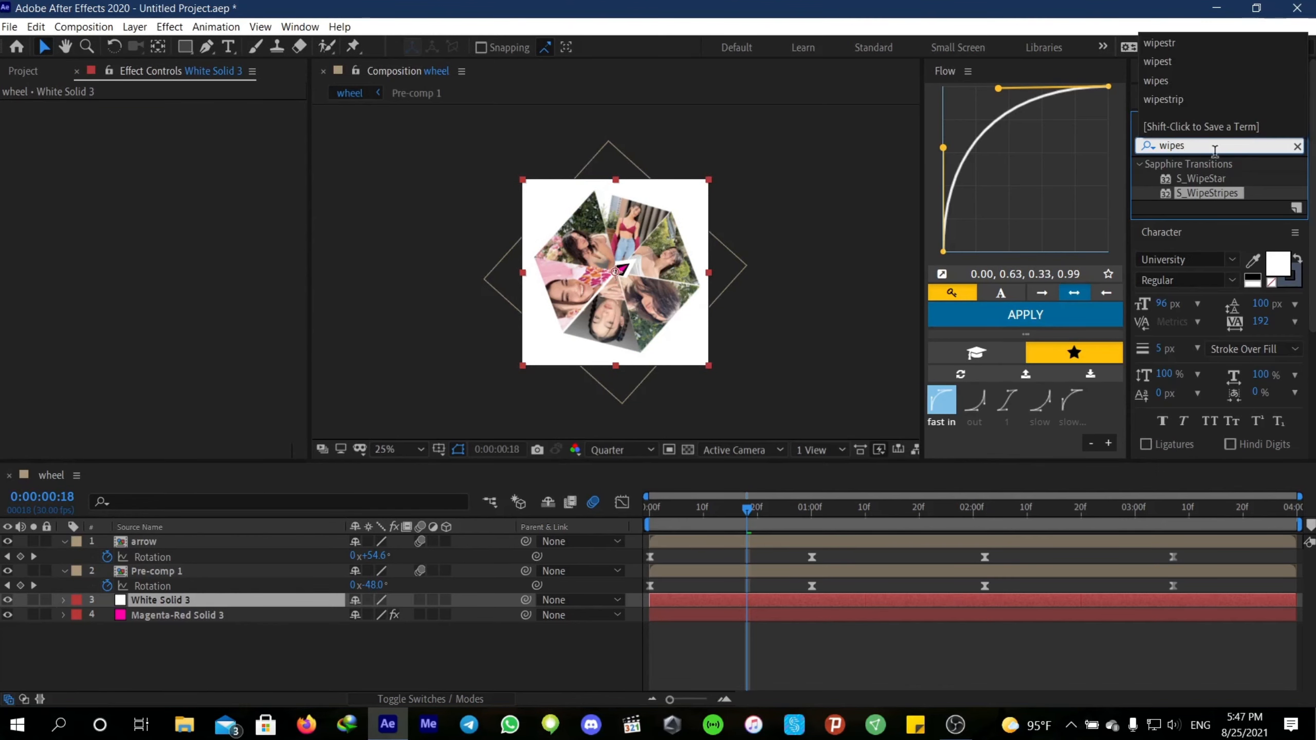
Find the S_WipeTiles effect, apply it to the white solid and set its Wipe Percent to 61%
key("BackSpace")
type("til")
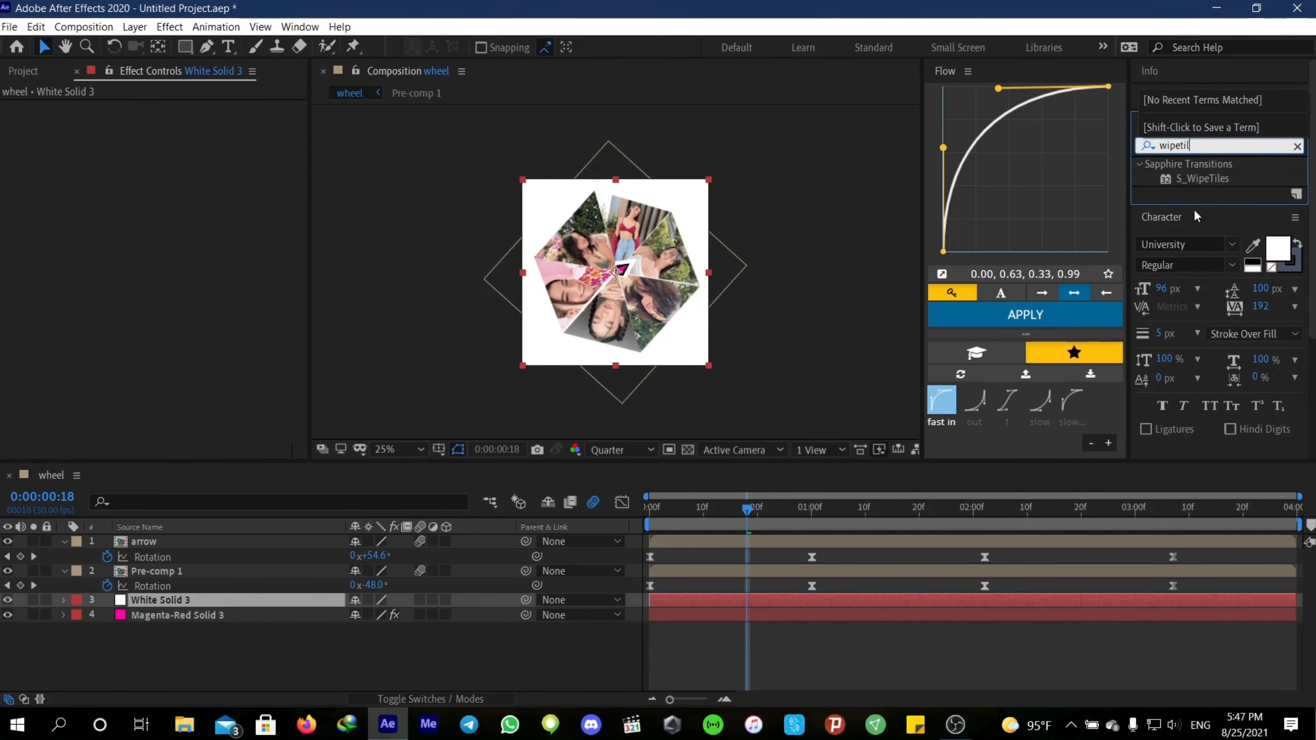
double_click(1202, 179)
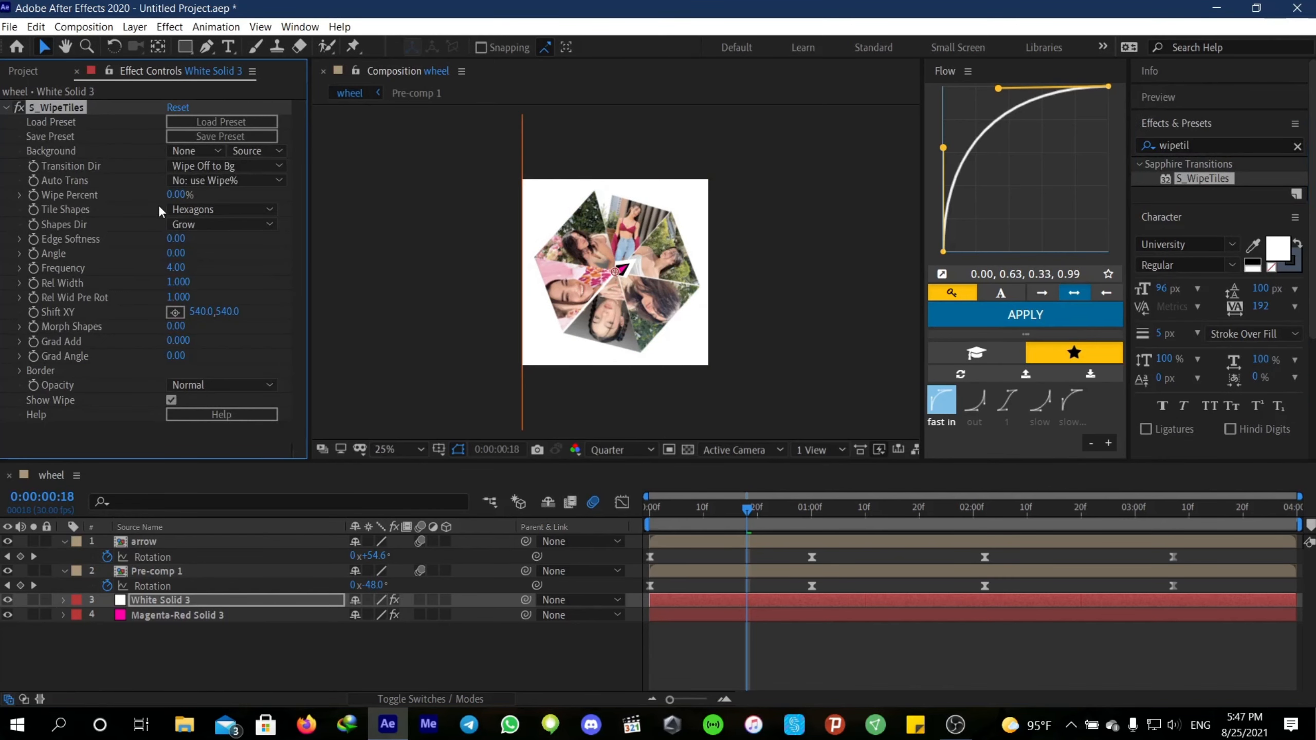
left_click_drag(180, 201, 227, 196)
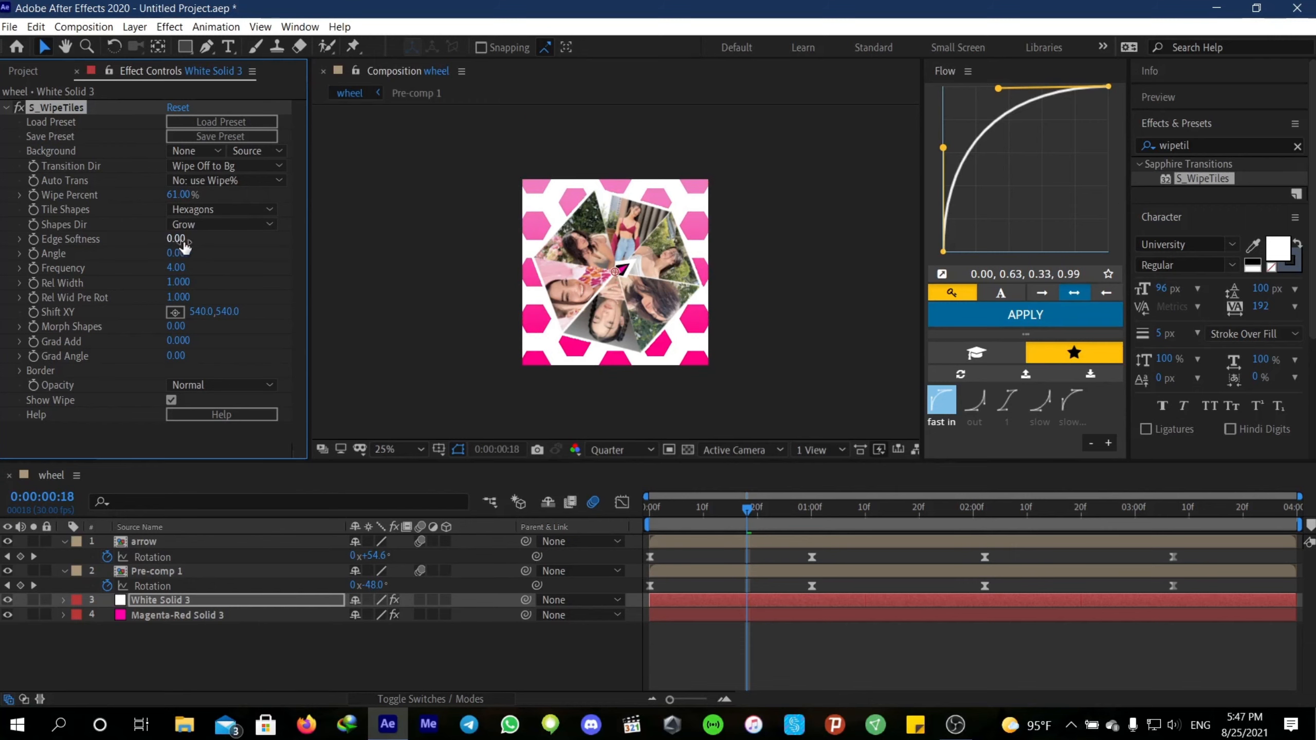
Configure S_WipeTiles with Triangles tile shapes, a Frequency of 15.20 and a Wipe Percent of 98%
left_click(220, 209)
left_click(218, 244)
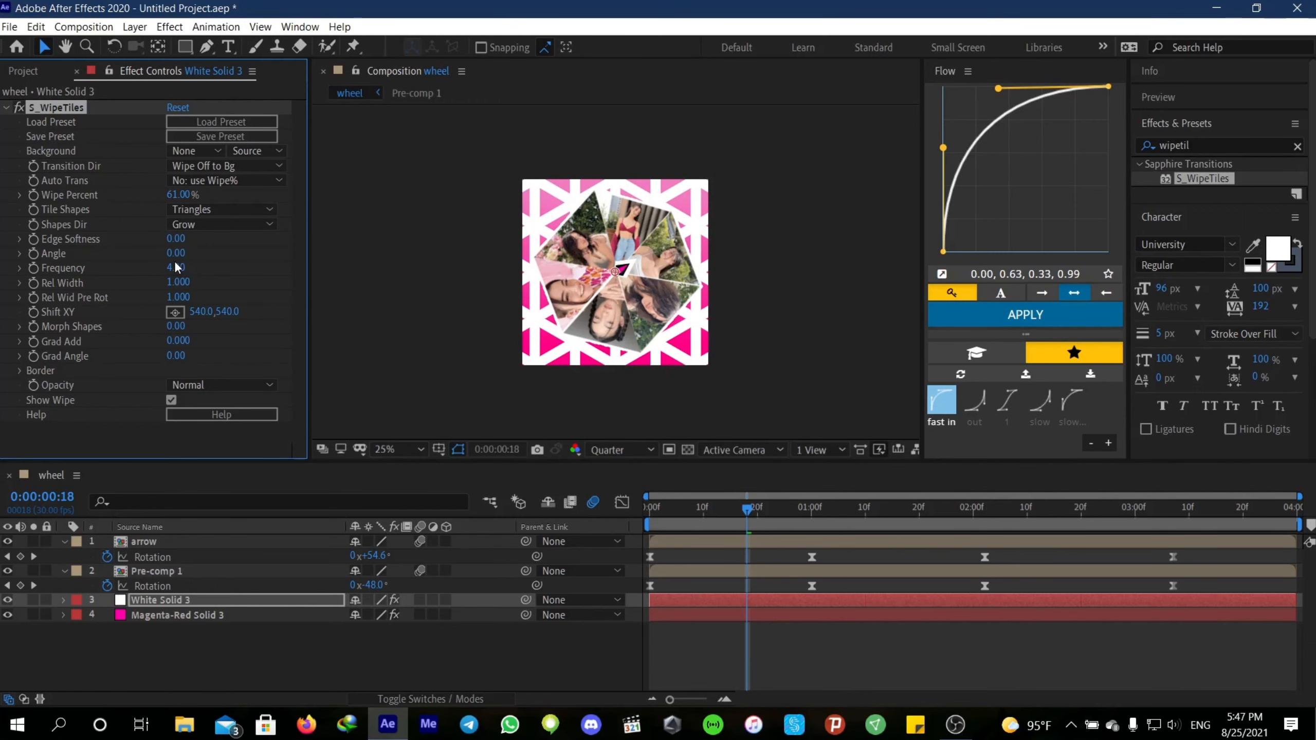
left_click_drag(184, 266, 273, 264)
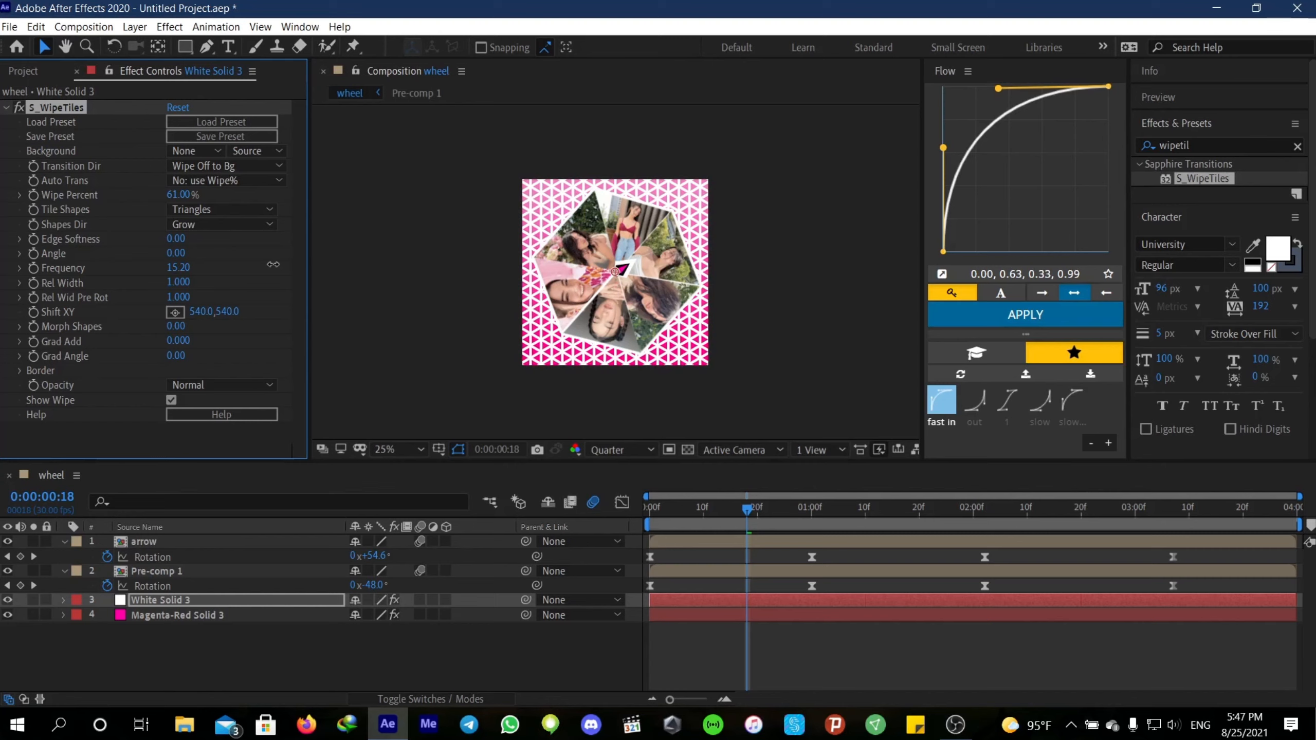
left_click(176, 196)
type("98")
key("Return")
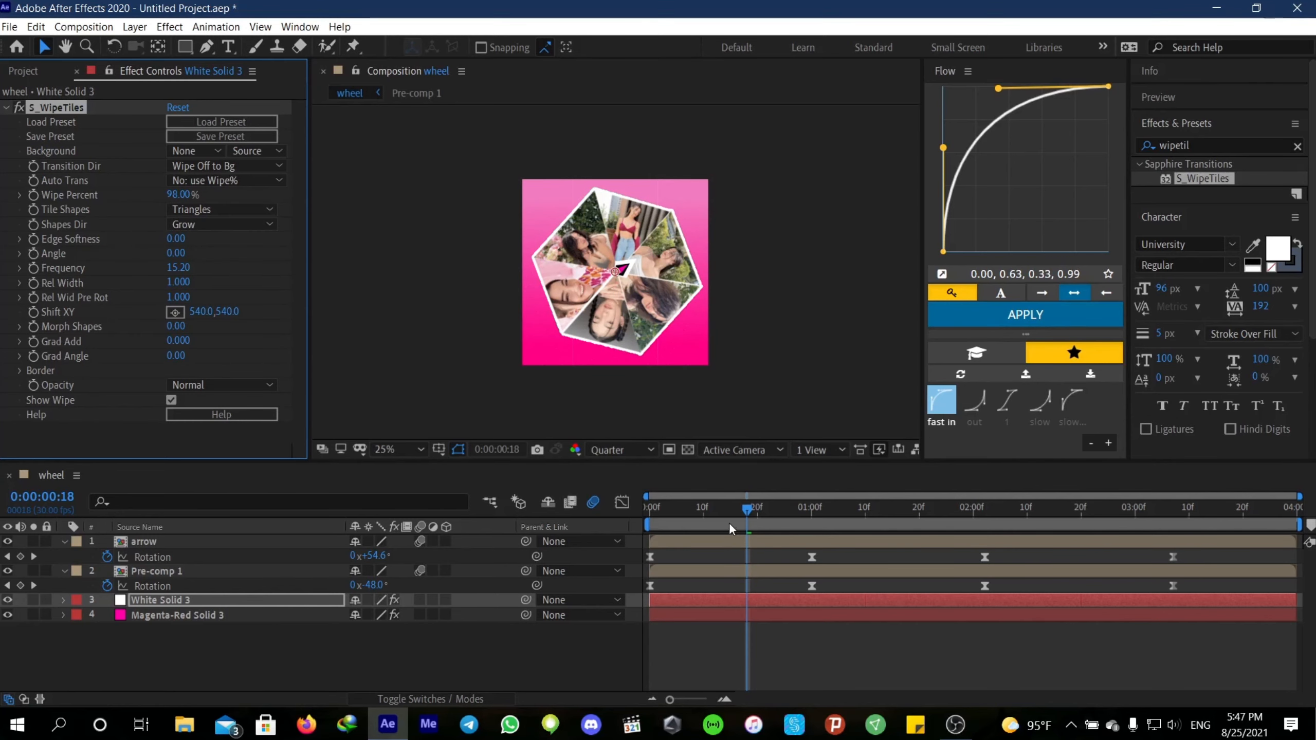
Keyframe the S_WipeTiles Angle from 0 at the start of the composition to 87 at 0:00:03:29
left_click_drag(730, 512, 614, 544)
left_click(33, 253)
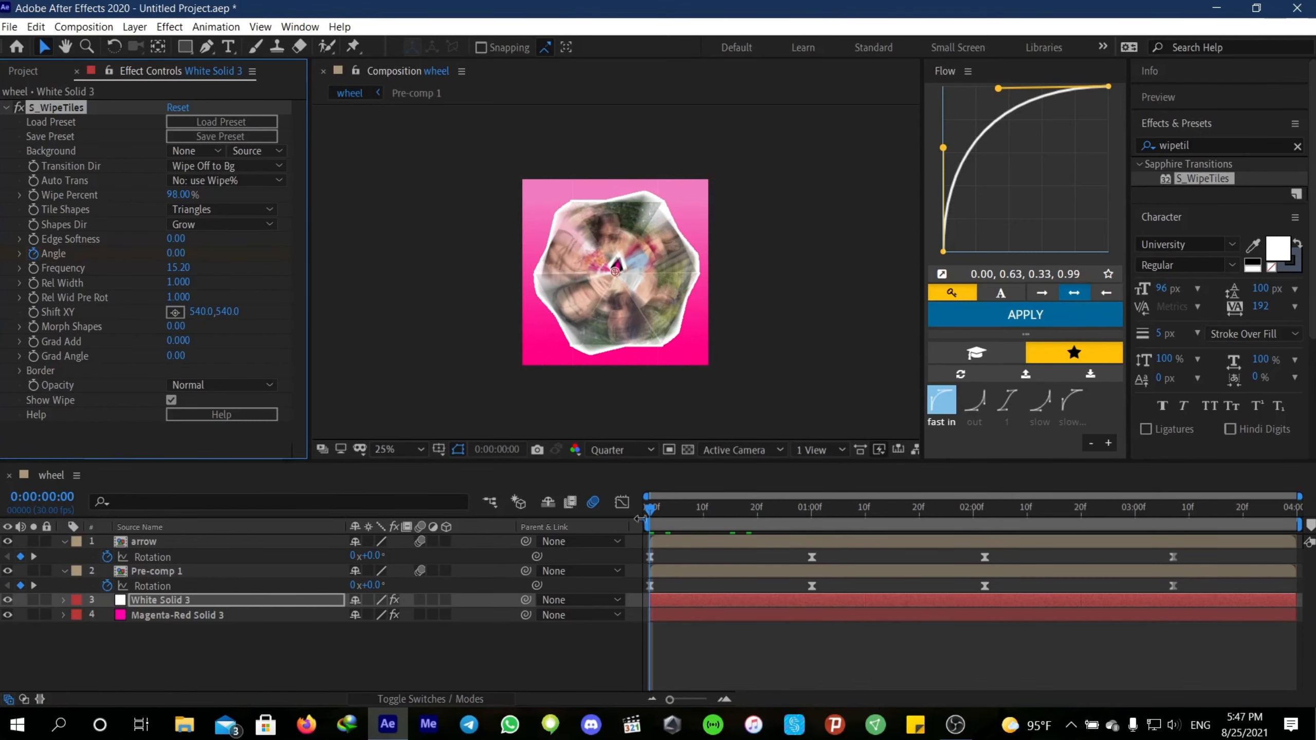
key("u")
left_click_drag(654, 509, 1293, 509)
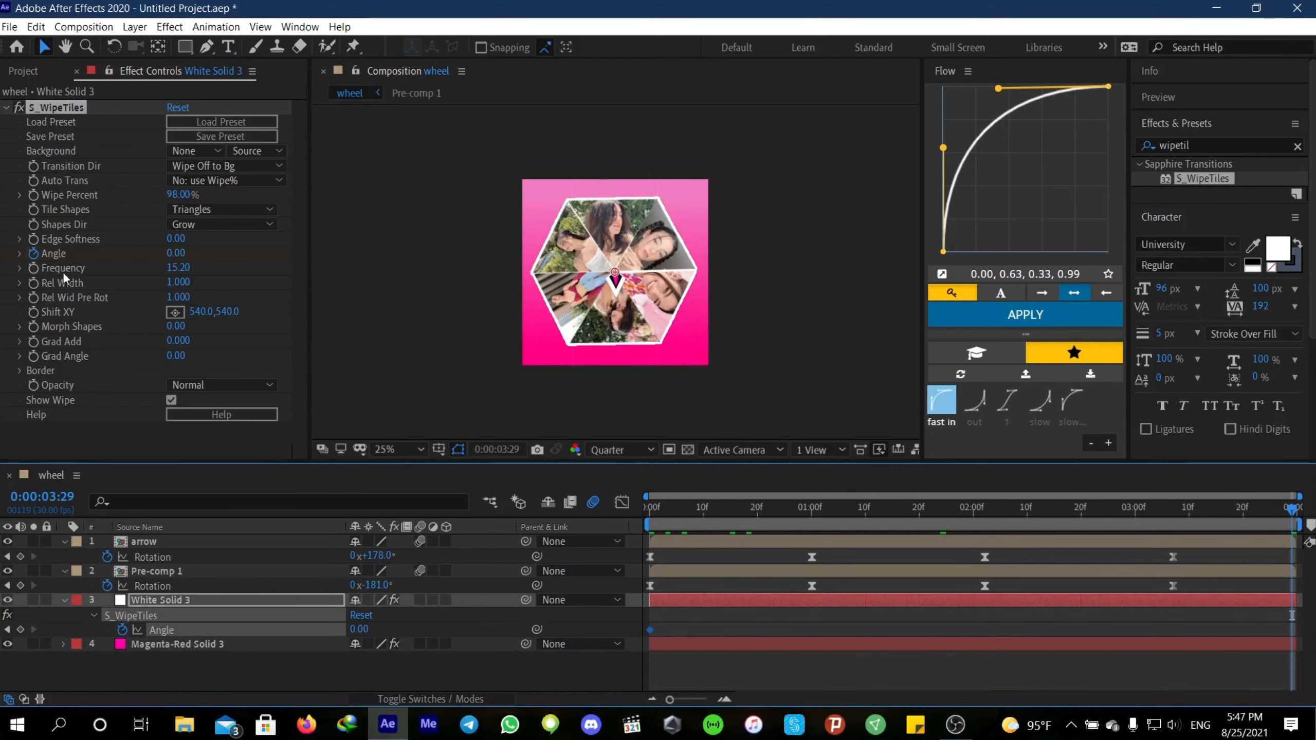
left_click_drag(177, 253, 194, 253)
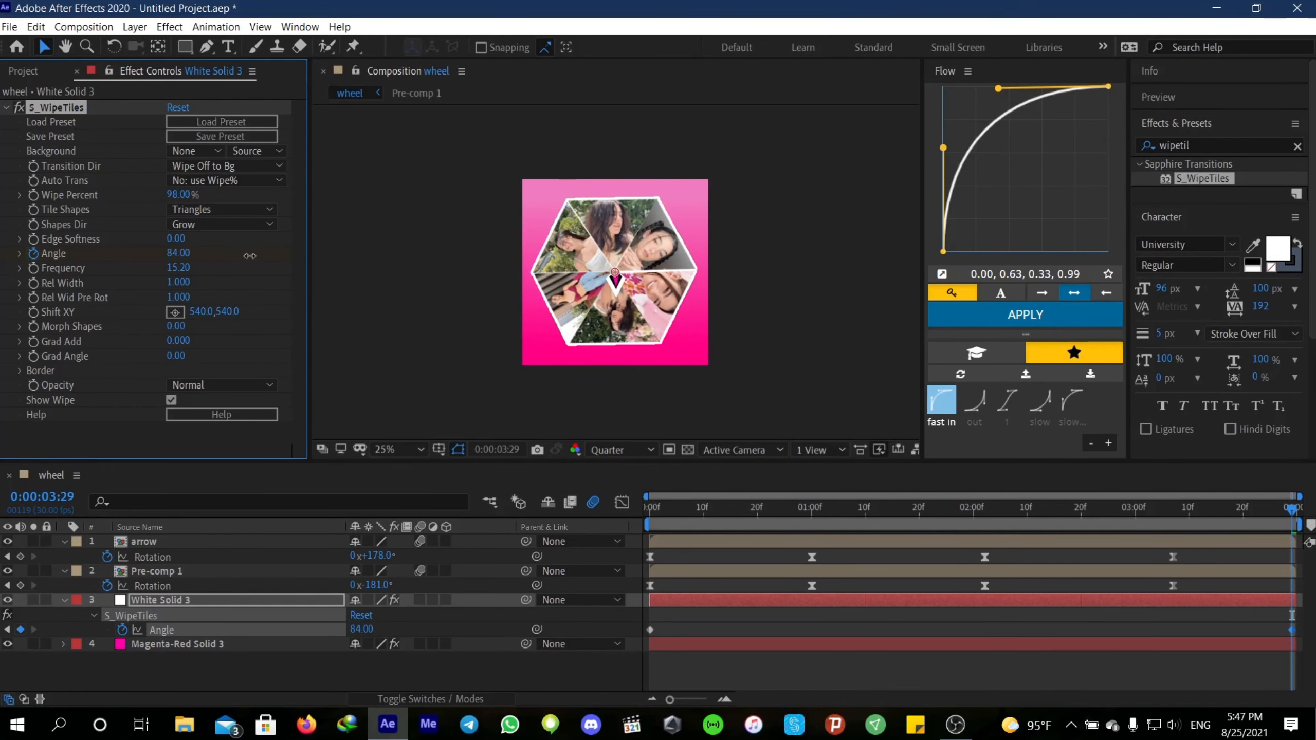
Set the composition preview resolution to Full and play back the animated triangle pattern
left_click(619, 449)
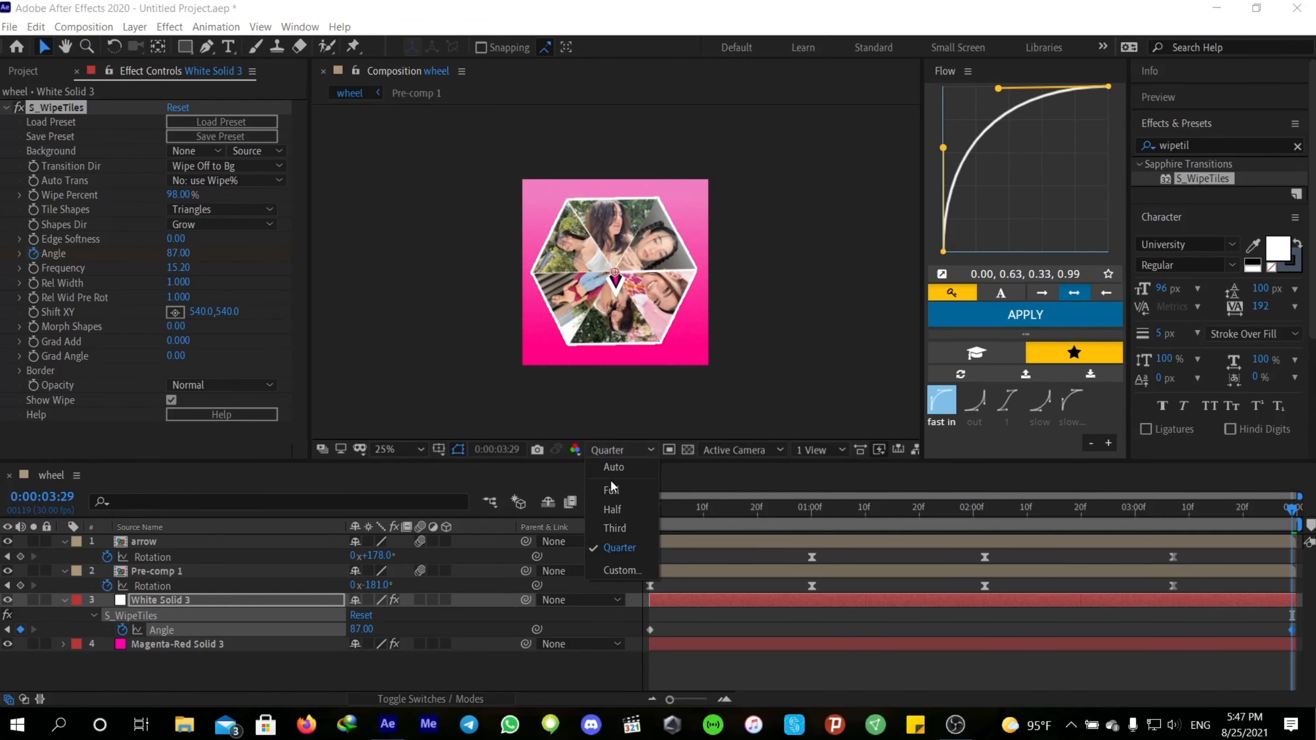
left_click(611, 480)
key("space")
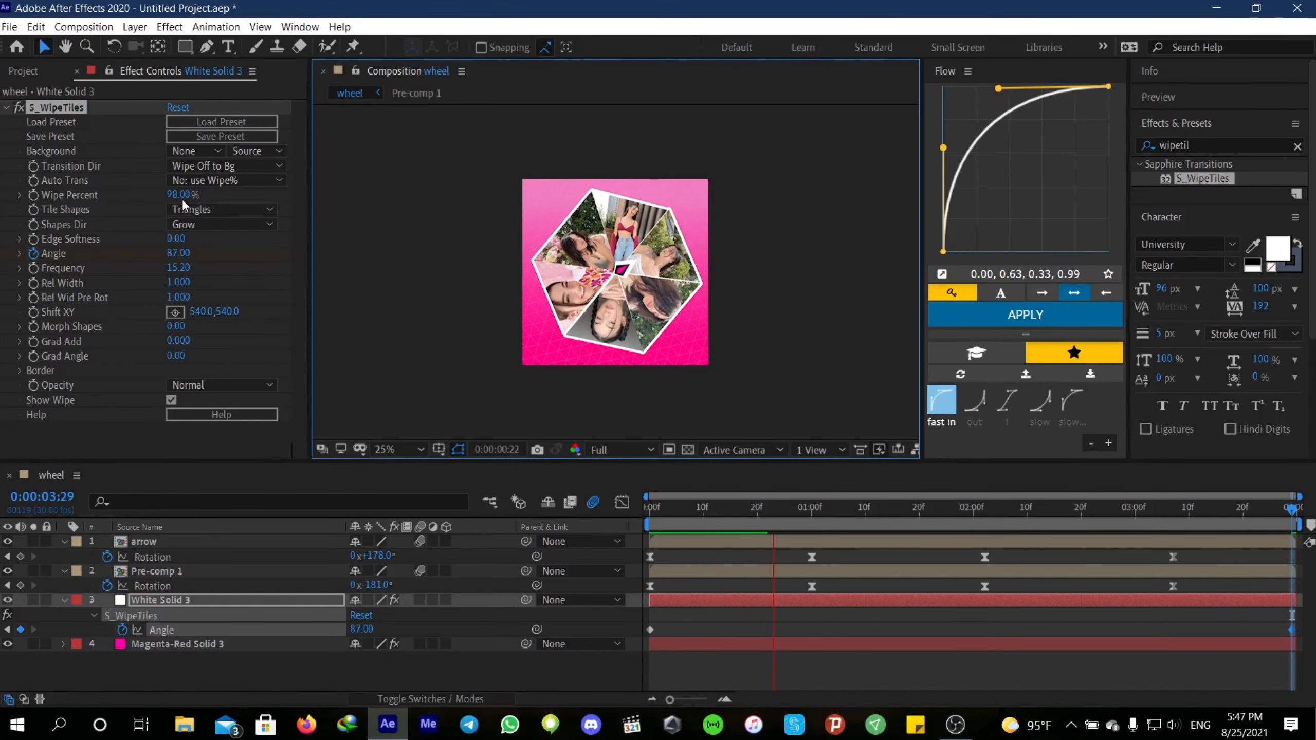
key("space")
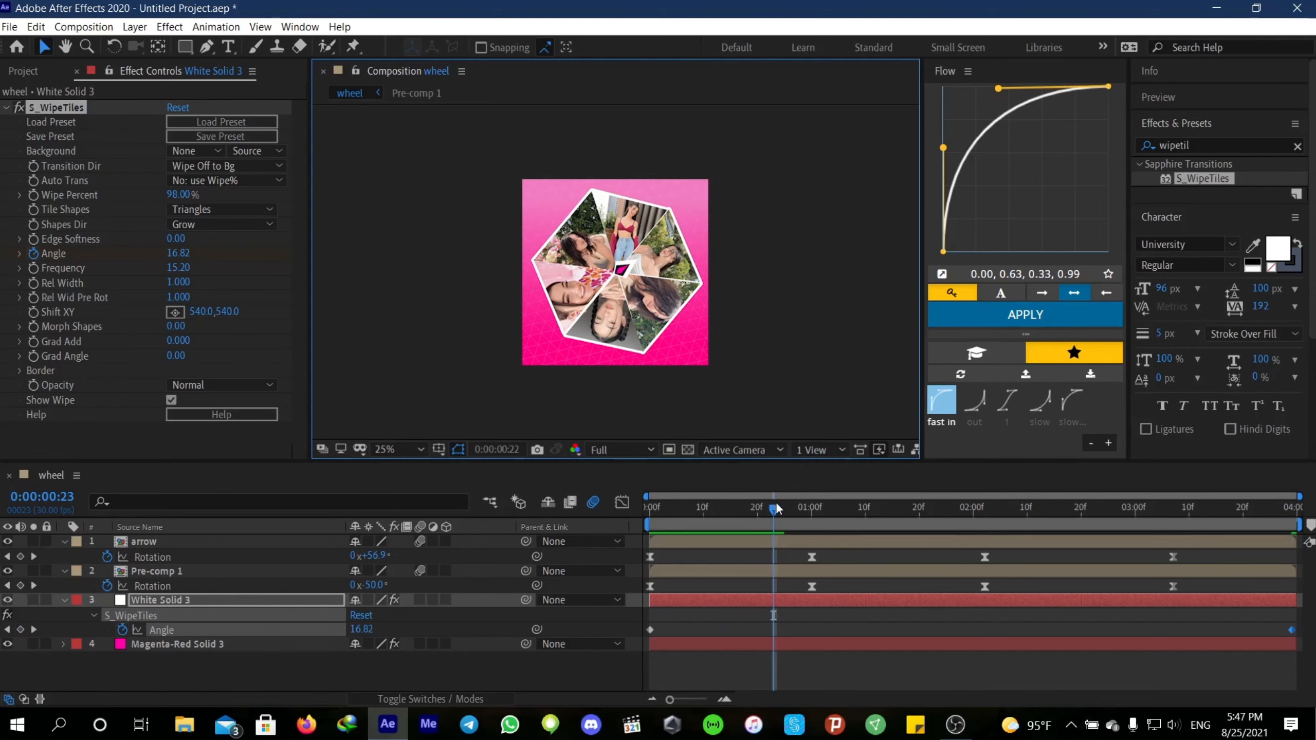
left_click_drag(773, 510, 730, 518)
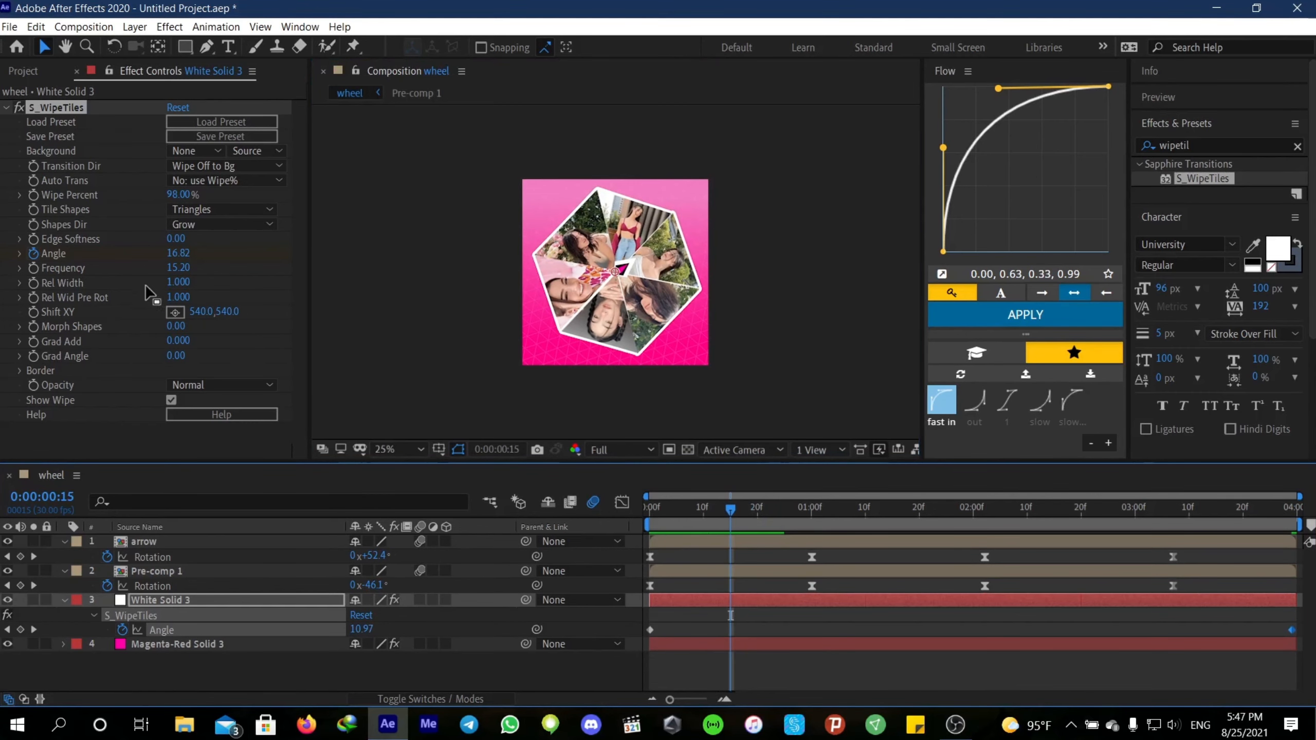
Set the S_WipeTiles Wipe Percent on the white solid to 96%
left_click(174, 195)
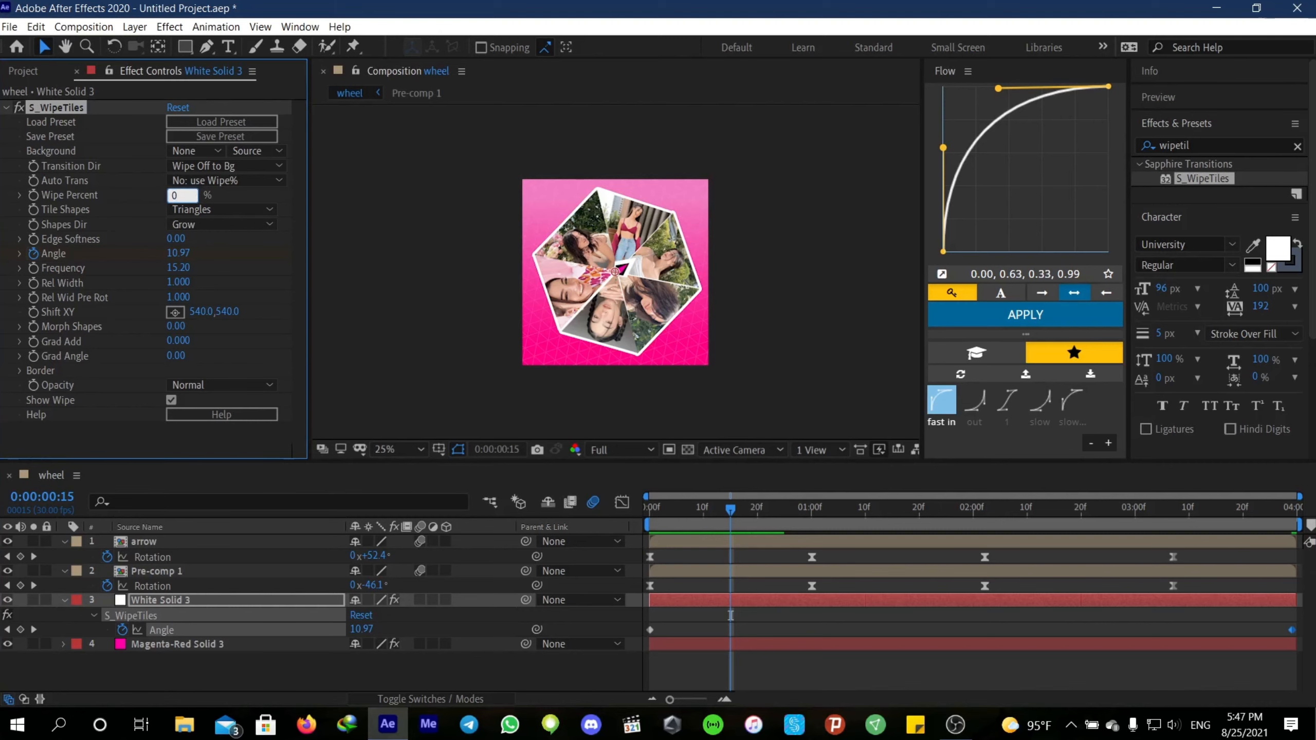
type("06")
key("Return")
left_click(175, 195)
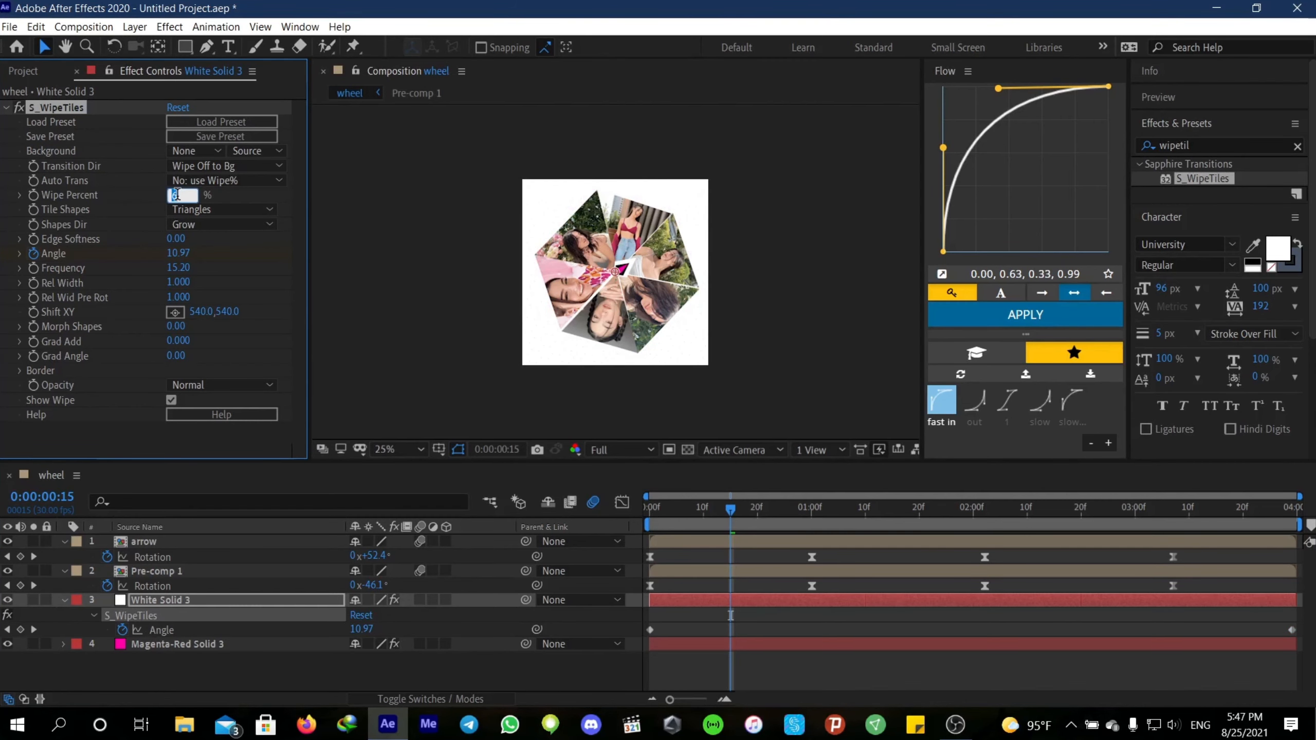
type("96")
key("Return")
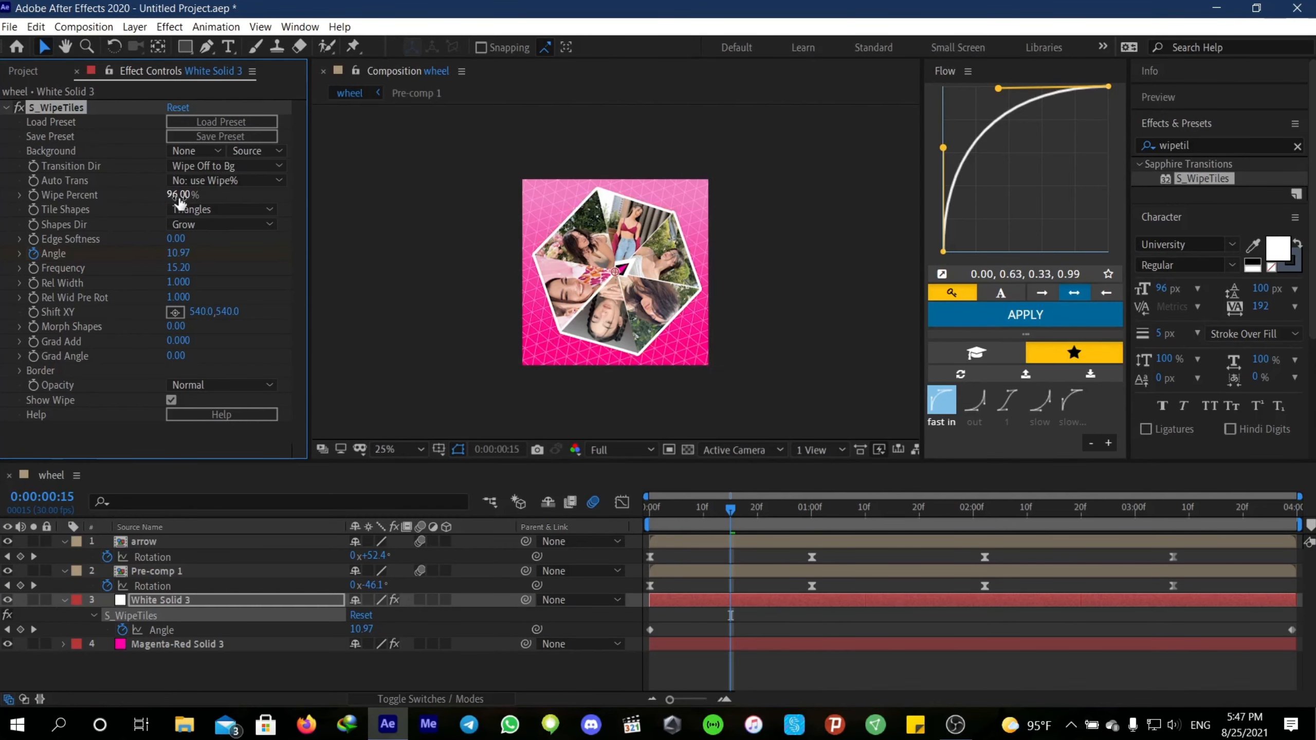
Preview the whole animation from the first frame and turn off motion blur for the Pre-comp 1 layer
left_click_drag(719, 509, 637, 541)
key("space")
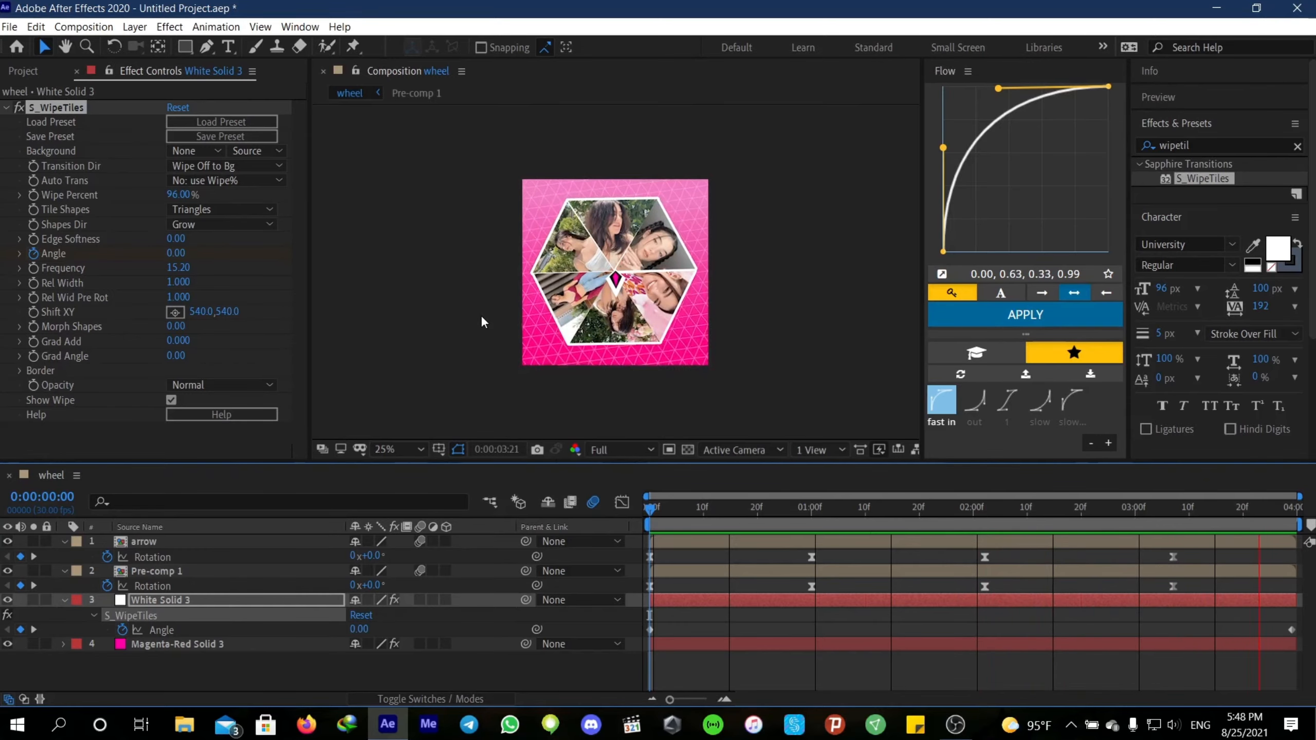
left_click(420, 571)
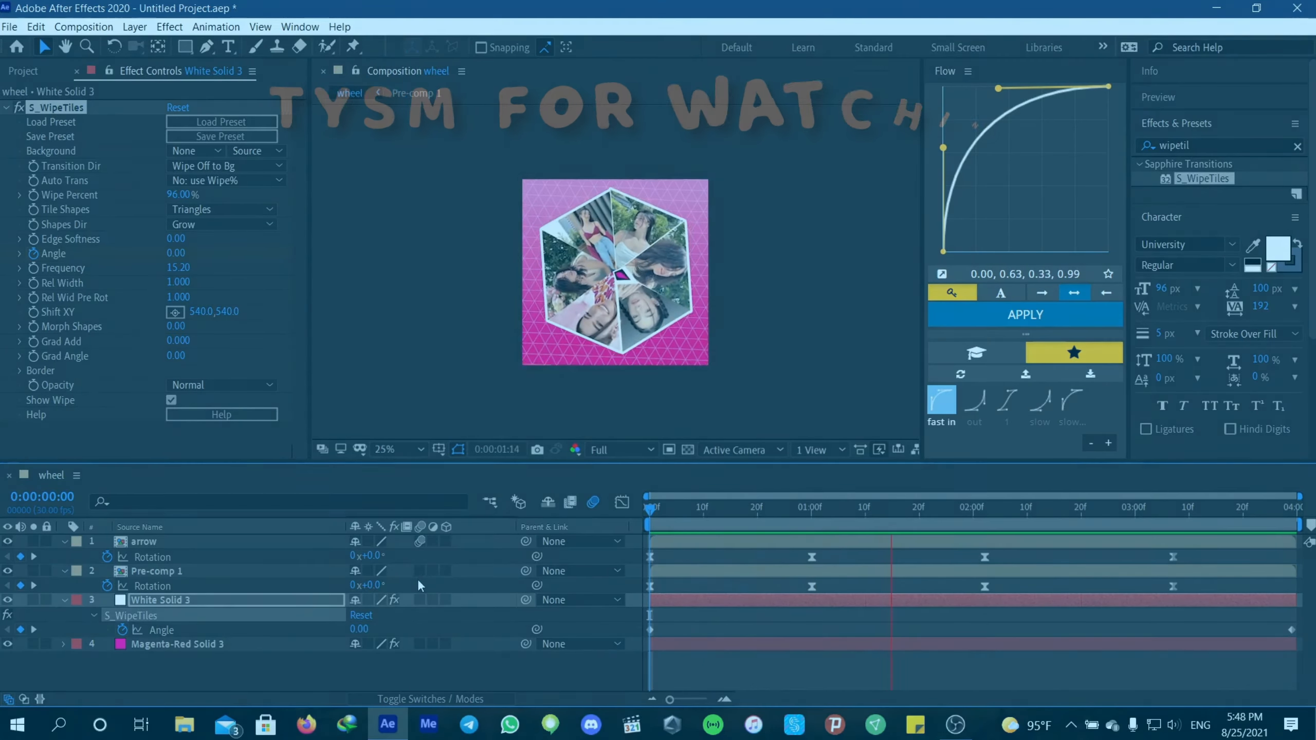